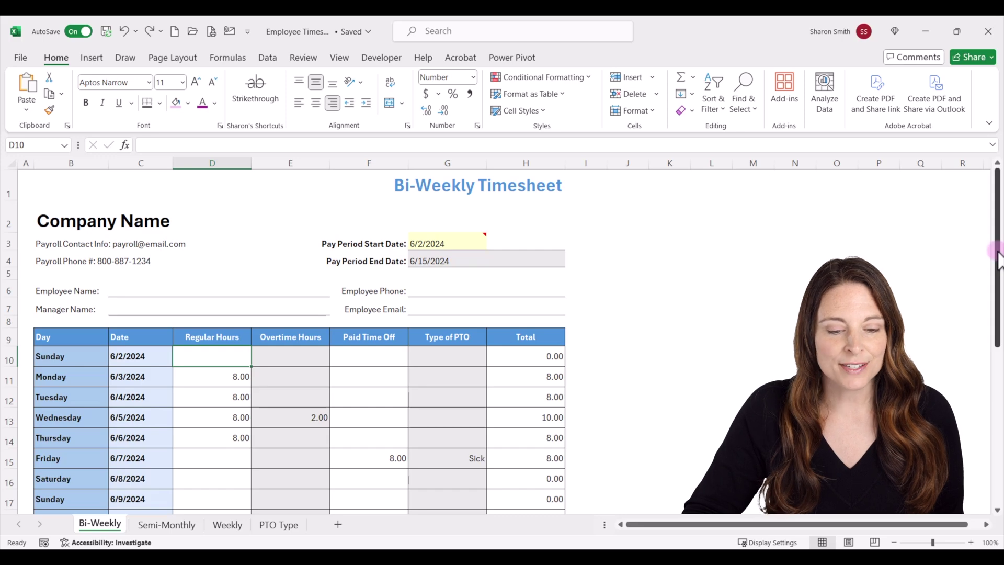
{"action": "left_click_drag", "start_coordinate": [999, 256], "coordinate": [1001, 414]}
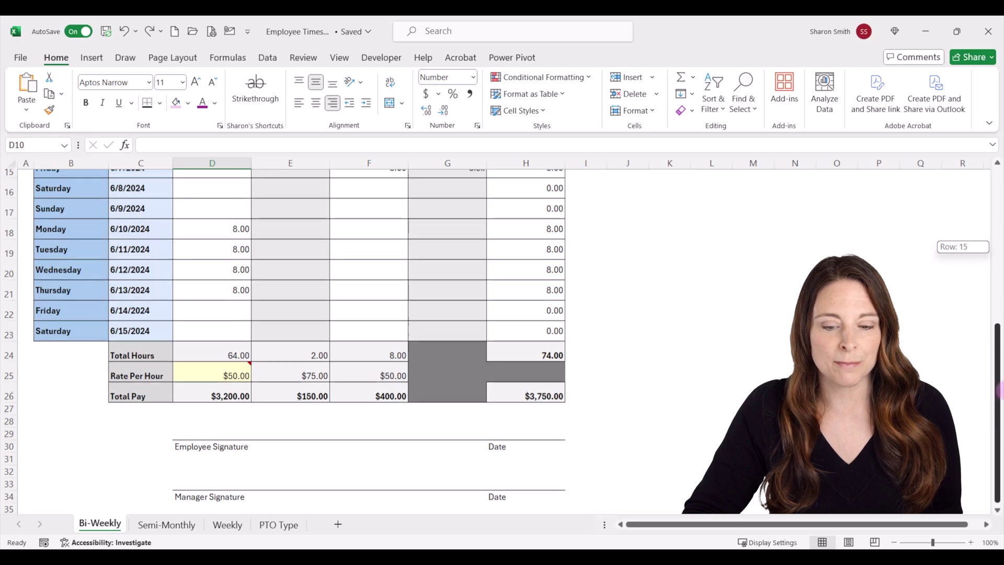
- Start a new blank workbook and hide its gridlines
{"action": "left_click_drag", "start_coordinate": [999, 389], "coordinate": [999, 235]}
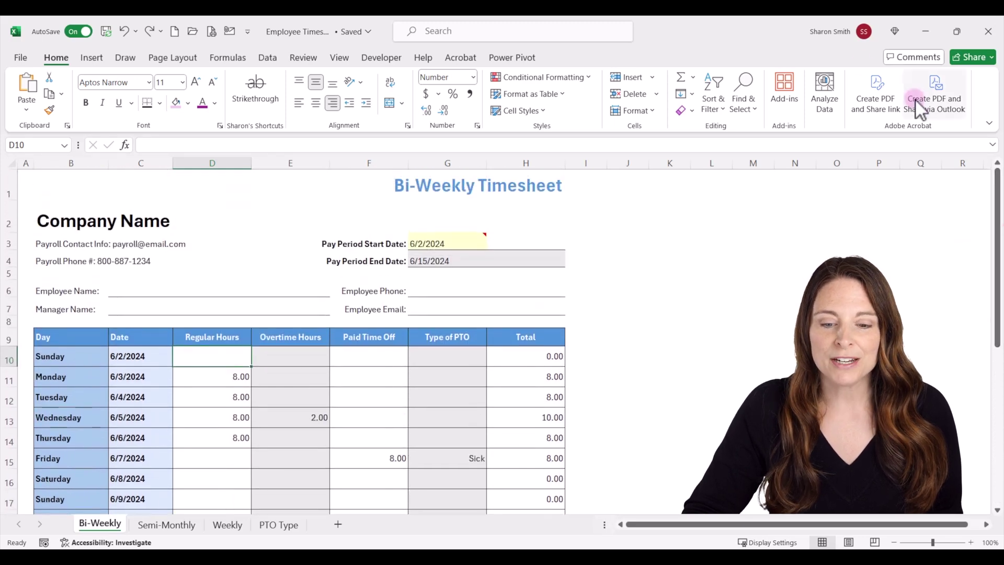
{"action": "key", "text": "ctrl+n"}
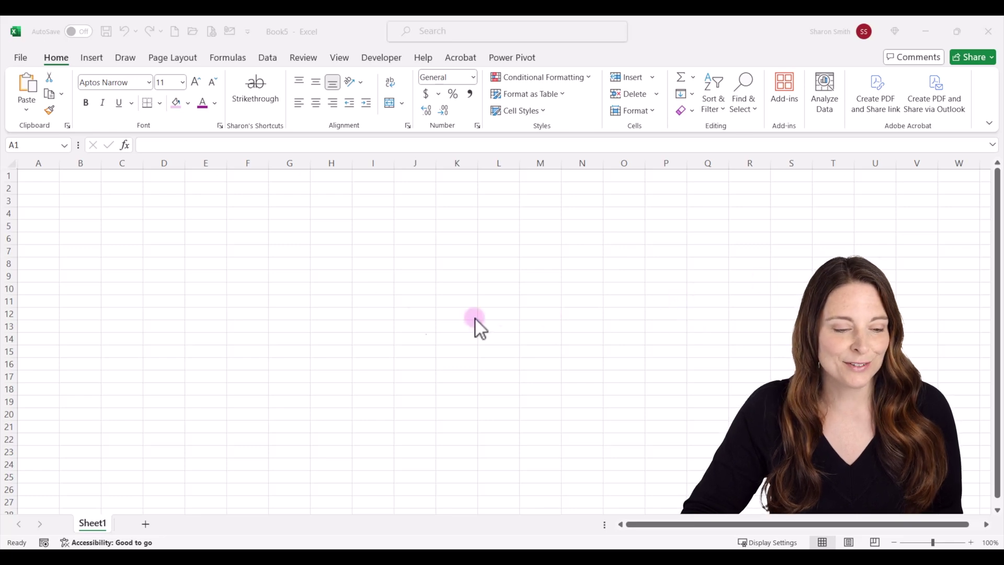
{"action": "left_click", "coordinate": [43, 178]}
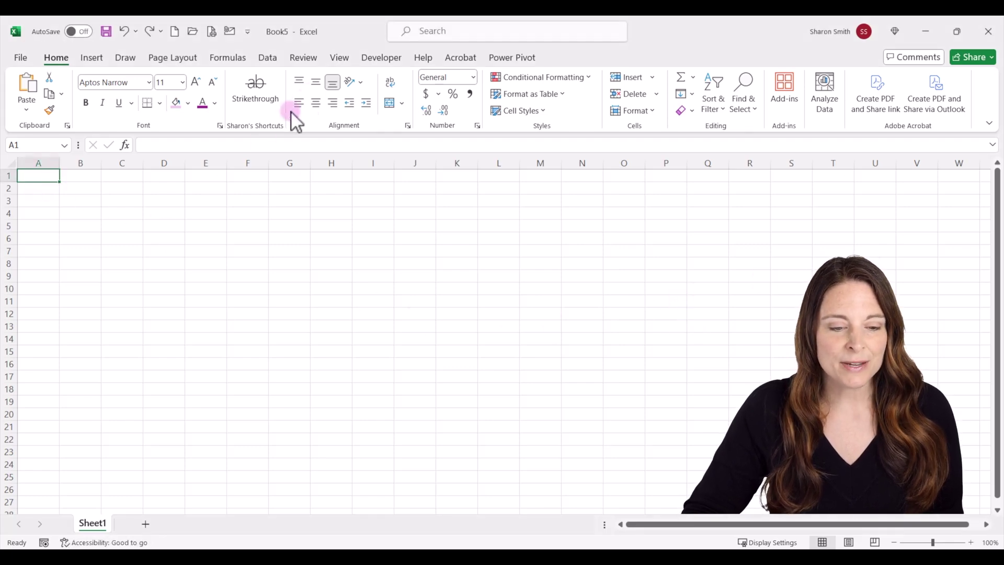
{"action": "left_click", "coordinate": [339, 60]}
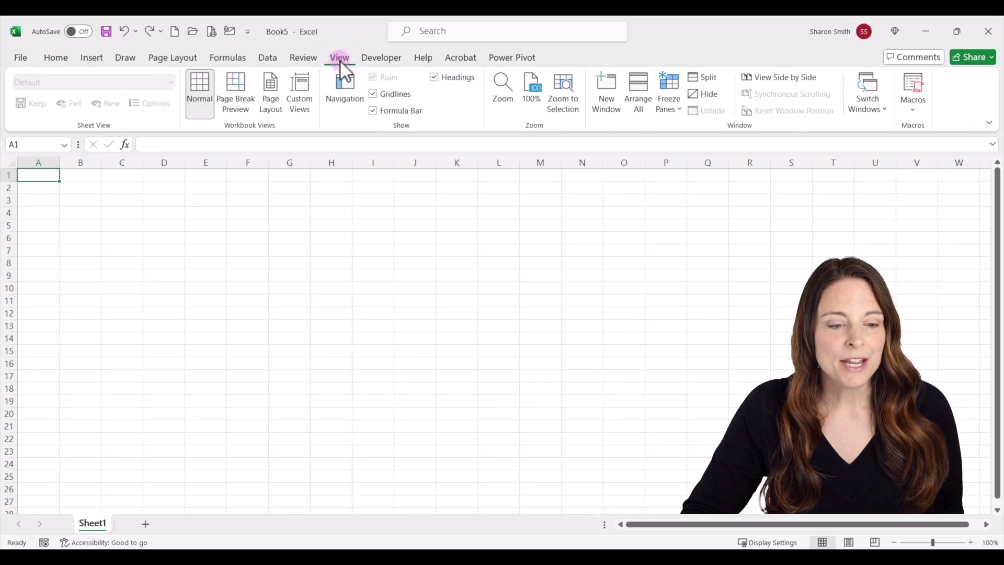
{"action": "left_click", "coordinate": [375, 95]}
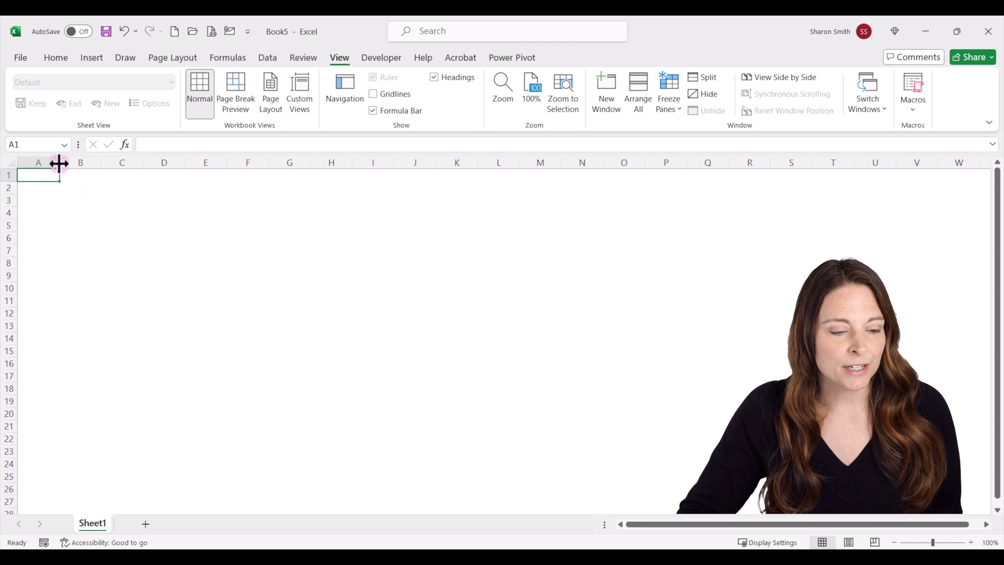
- Narrow column A into a margin, widen column B, and widen columns D–H equally
{"action": "left_click_drag", "start_coordinate": [61, 162], "coordinate": [35, 161]}
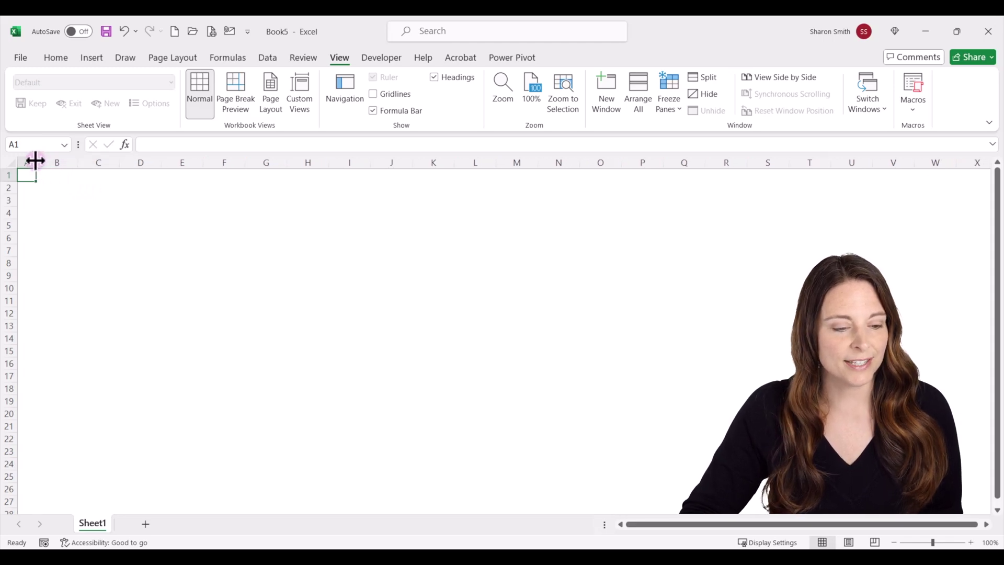
{"action": "left_click_drag", "start_coordinate": [36, 162], "coordinate": [79, 165]}
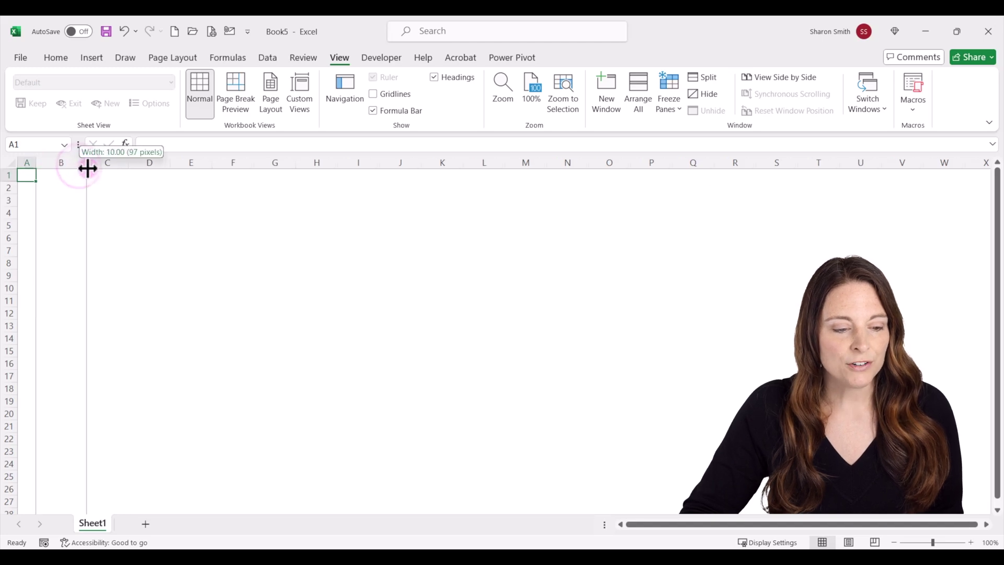
{"action": "left_click_drag", "start_coordinate": [79, 165], "coordinate": [333, 159]}
{"action": "left_click", "coordinate": [122, 165]}
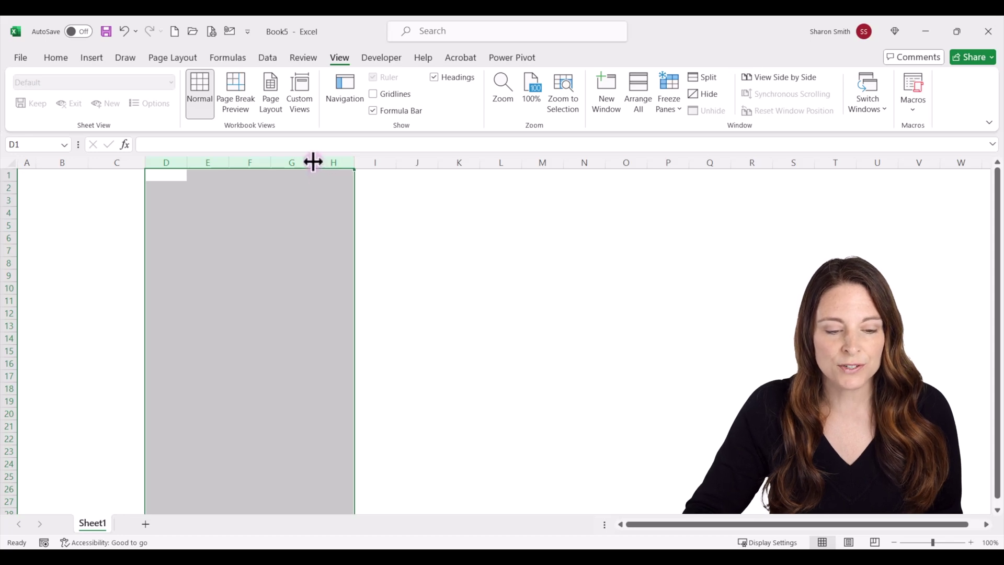
{"action": "left_click_drag", "start_coordinate": [313, 162], "coordinate": [348, 160]}
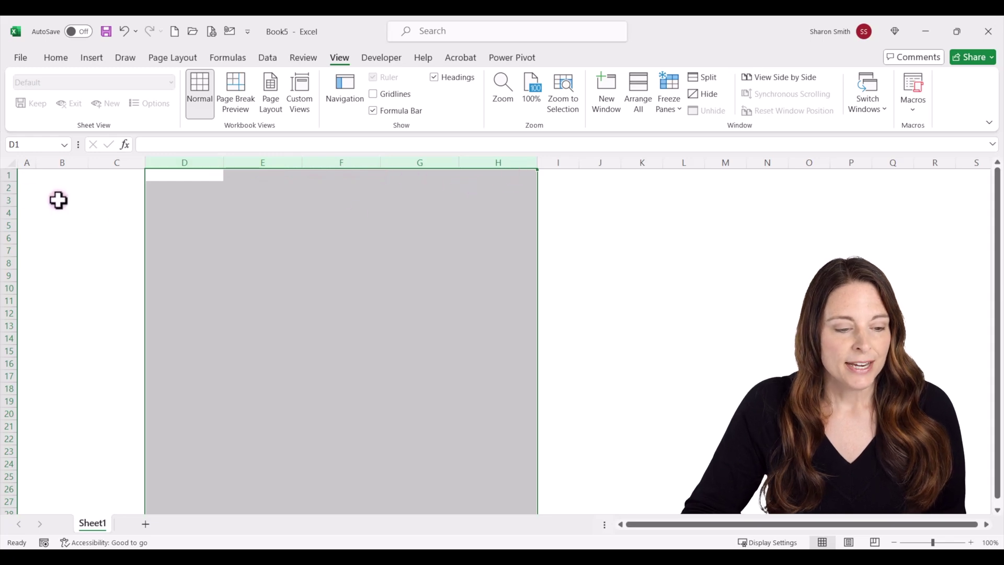
{"action": "left_click", "coordinate": [10, 177]}
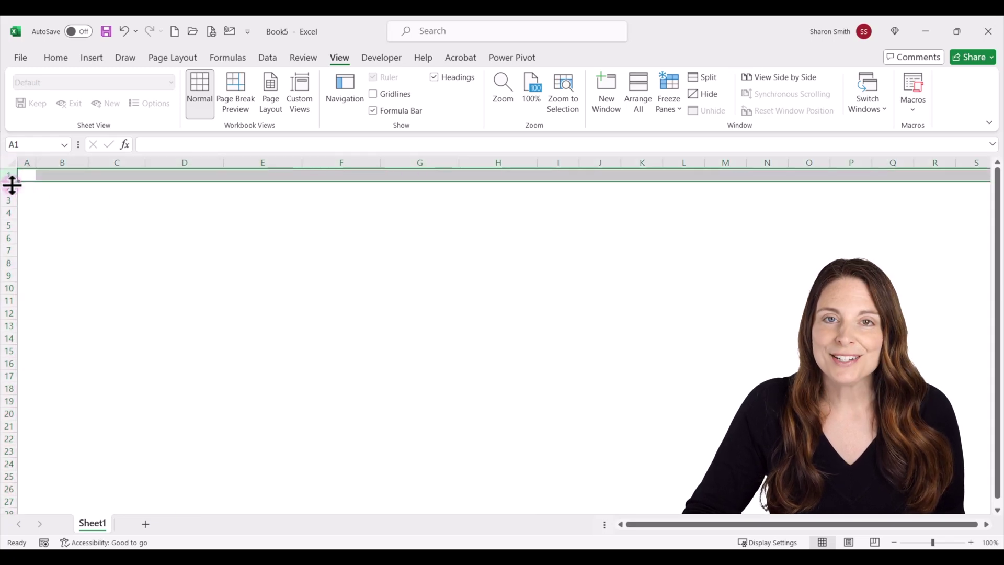
- Make row 1 taller and enter 'Bi-Weekly Timesheet' in merged cells B1:H1
{"action": "left_click", "coordinate": [10, 189]}
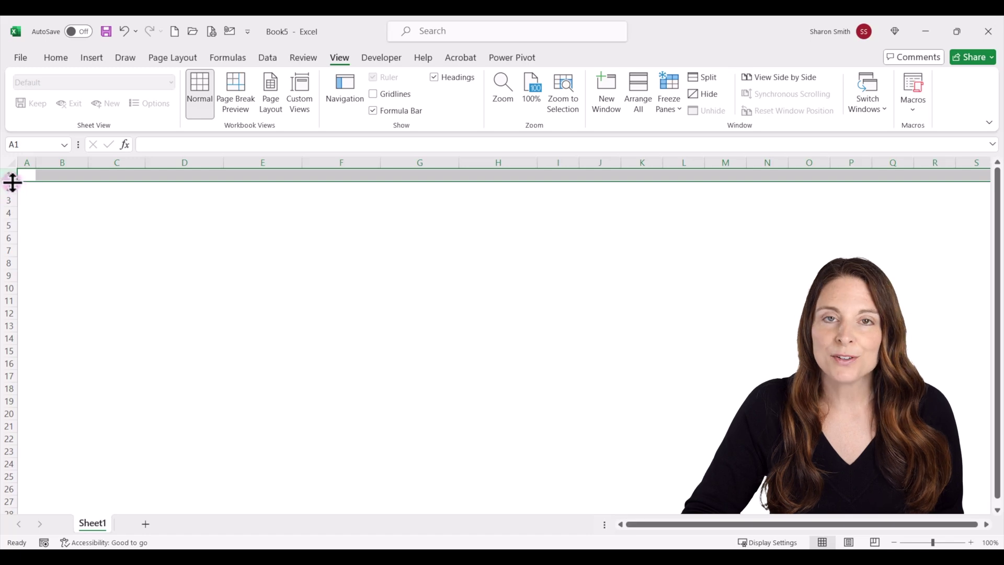
{"action": "left_click_drag", "start_coordinate": [12, 181], "coordinate": [16, 231]}
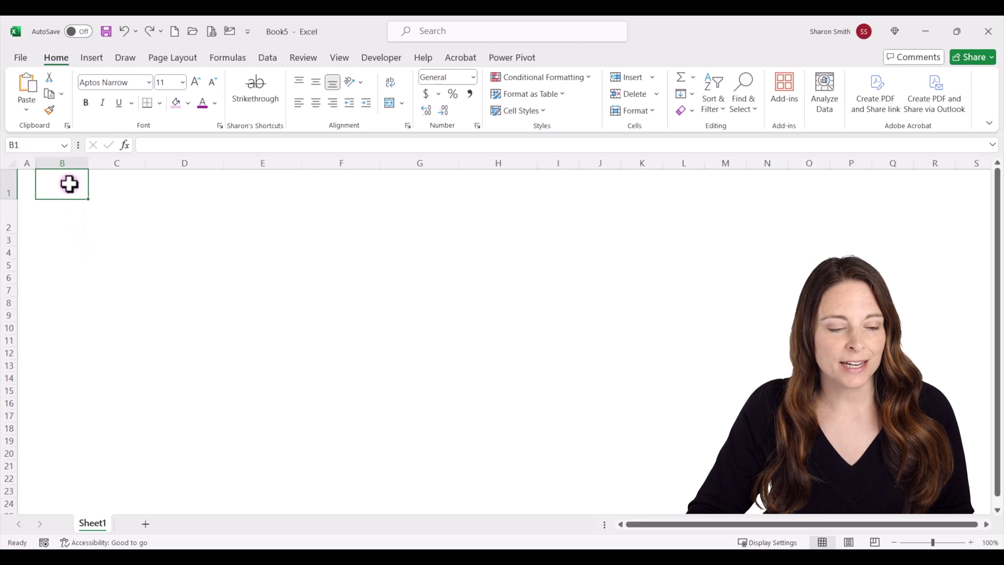
{"action": "left_click_drag", "start_coordinate": [64, 183], "coordinate": [491, 197]}
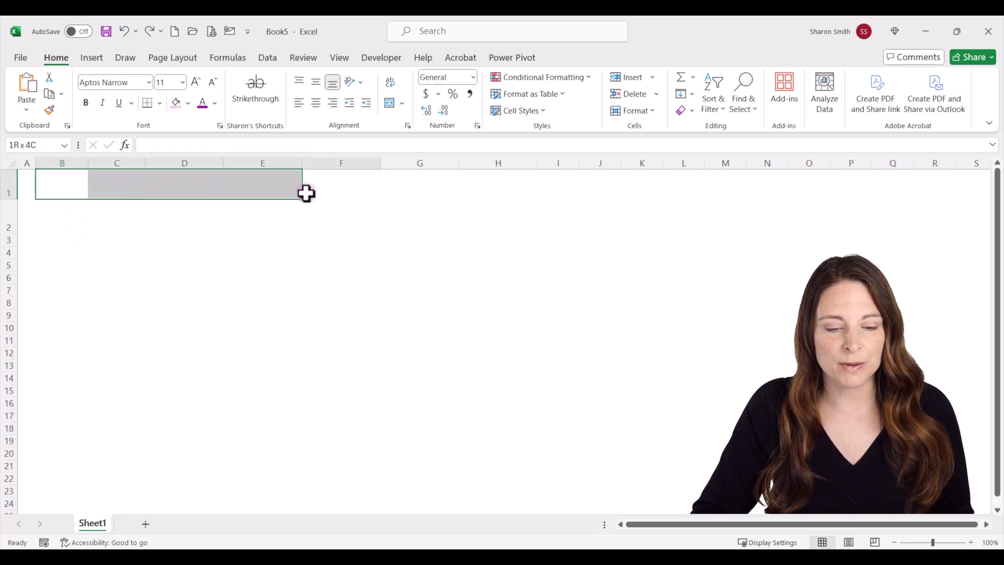
{"action": "left_click", "coordinate": [401, 106]}
{"action": "left_click", "coordinate": [429, 122]}
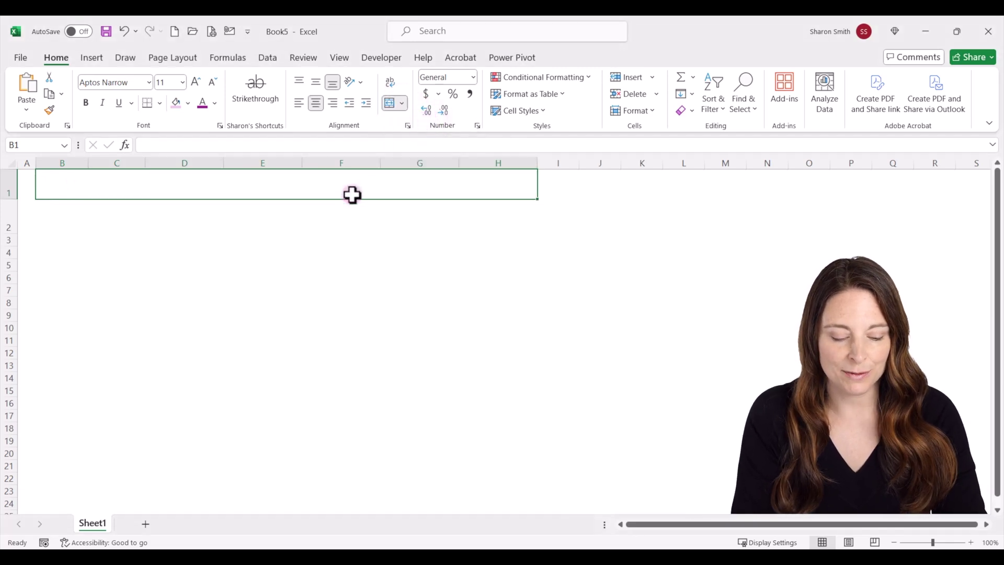
{"action": "type", "text": "Bi-Weekly Time"}
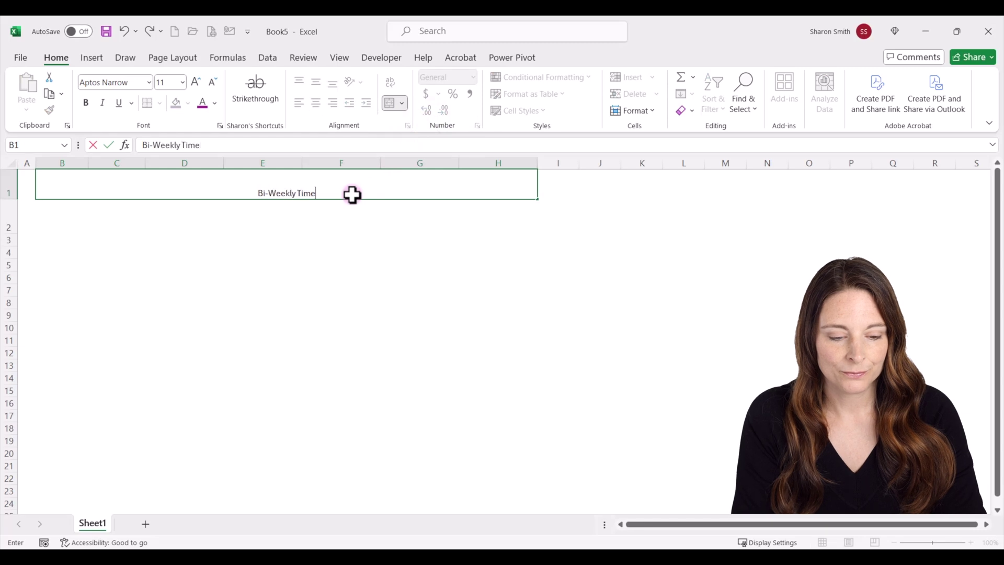
{"action": "type", "text": "sheet"}
{"action": "left_click", "coordinate": [318, 195]}
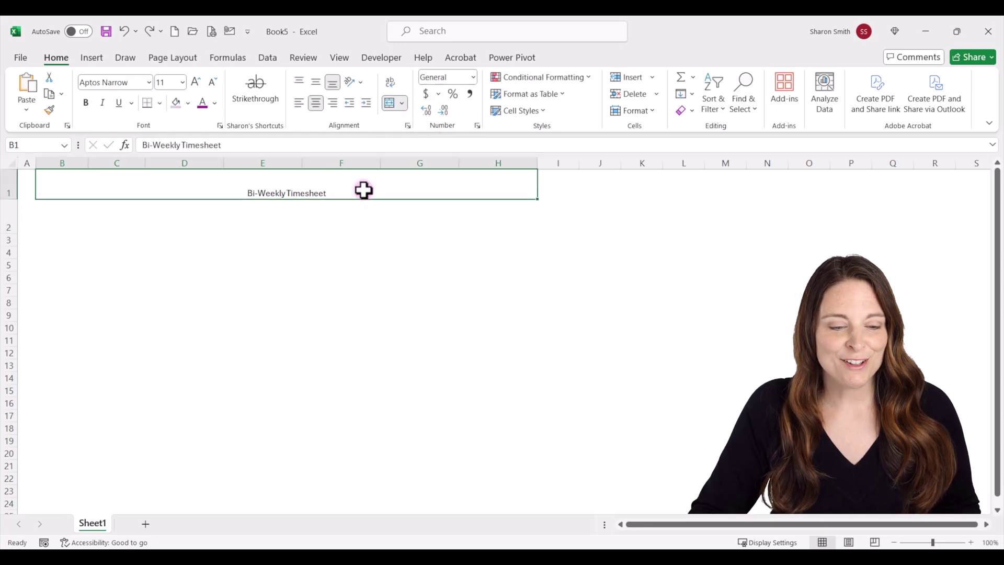
- Format the title right-aligned, size 22, teal and bold
{"action": "left_click", "coordinate": [333, 105]}
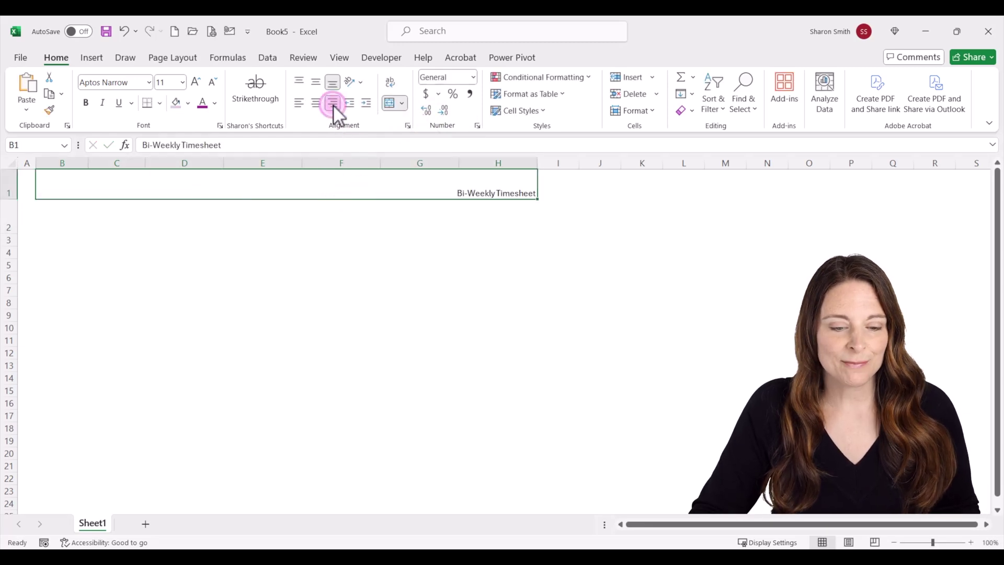
{"action": "left_click", "coordinate": [193, 81]}
{"action": "left_click", "coordinate": [193, 81]}
{"action": "left_click", "coordinate": [193, 81]}
{"action": "left_click", "coordinate": [193, 81]}
{"action": "left_click", "coordinate": [193, 81]}
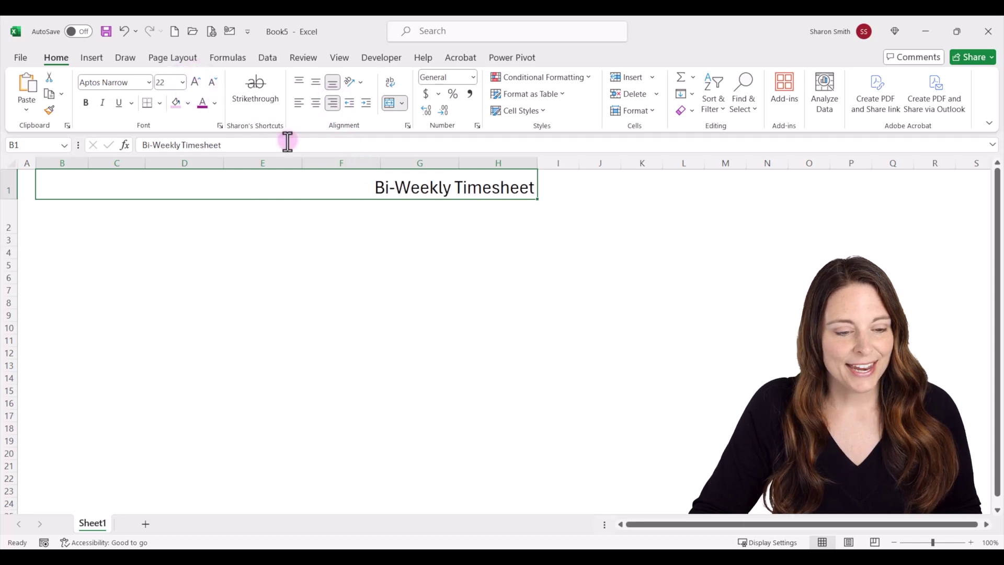
{"action": "left_click", "coordinate": [216, 101]}
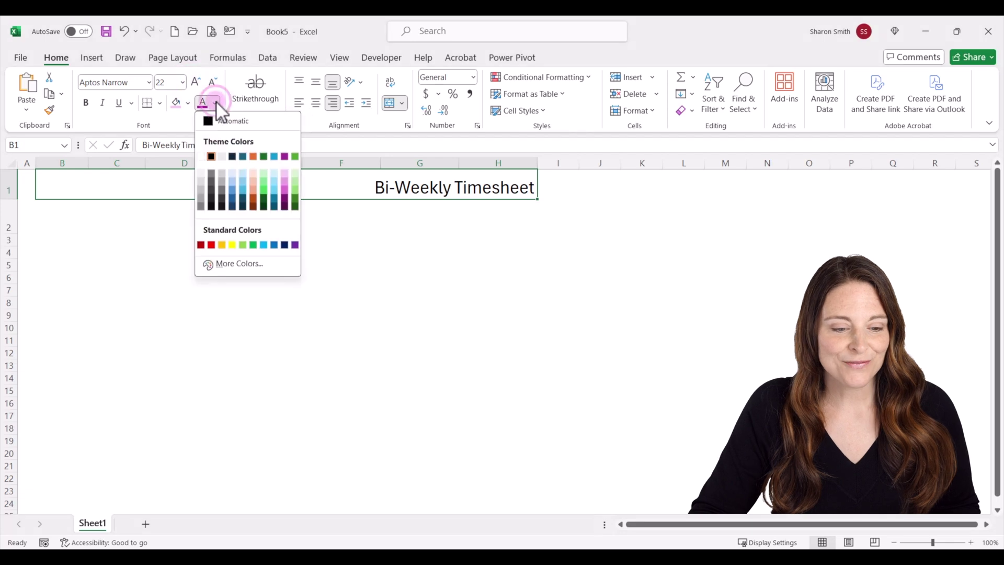
{"action": "left_click", "coordinate": [243, 155]}
{"action": "left_click", "coordinate": [87, 103]}
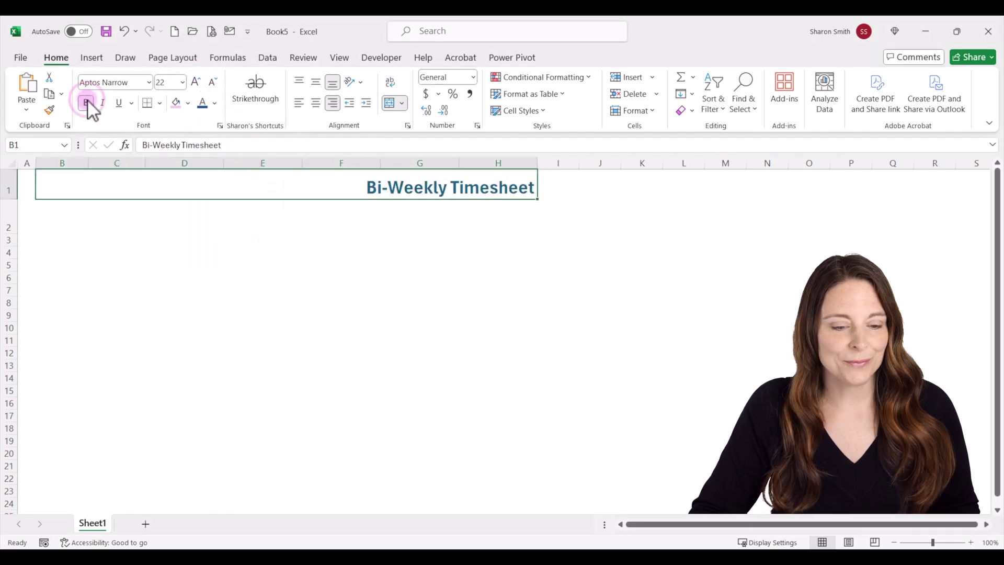
{"action": "left_click", "coordinate": [60, 210]}
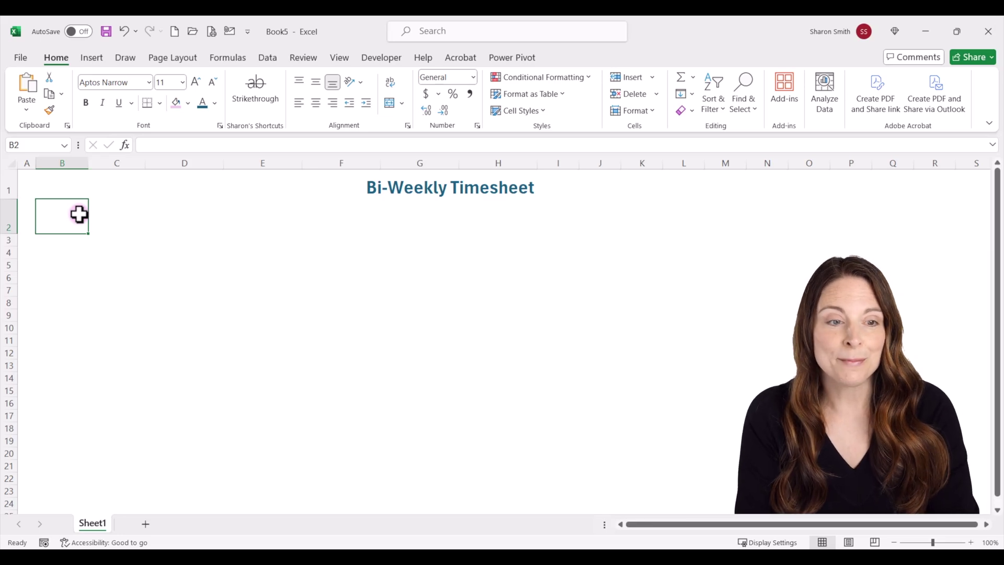
{"action": "type", "text": "Company Name"}
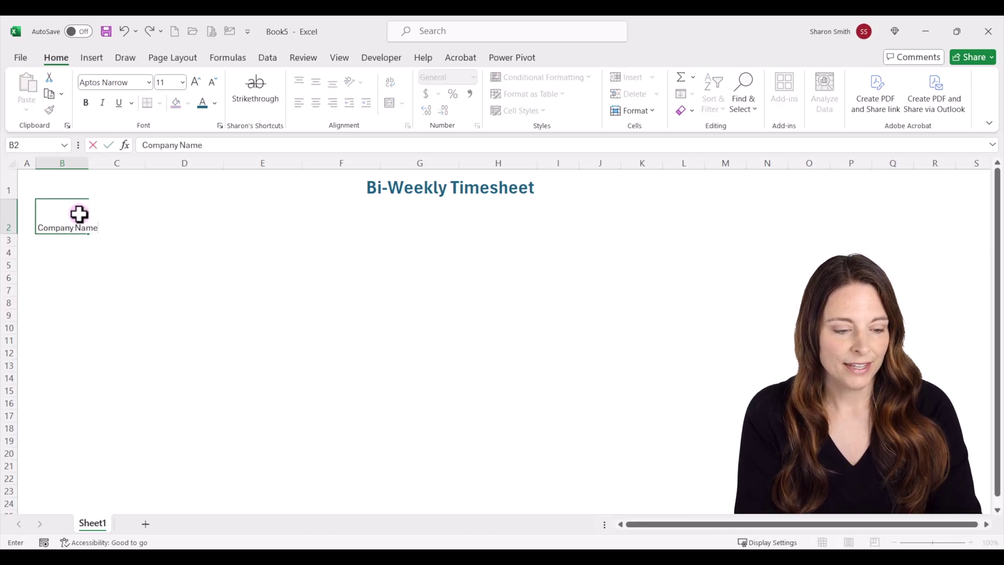
- Enter 'Company Name' in B2 and make it bold at size 20
{"action": "key", "text": "Return"}
{"action": "left_click", "coordinate": [80, 213]}
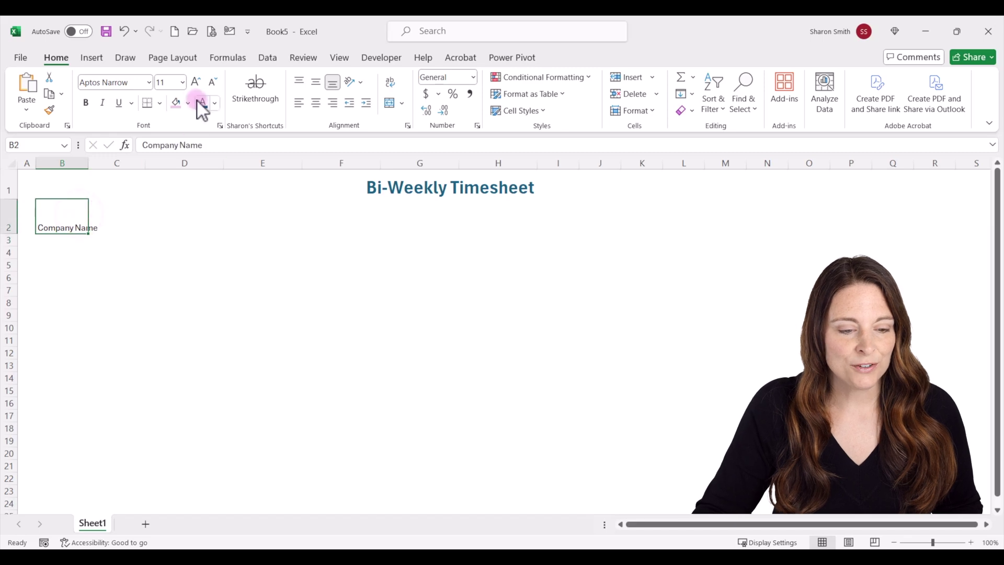
{"action": "left_click", "coordinate": [193, 81]}
{"action": "left_click", "coordinate": [193, 81]}
{"action": "left_click", "coordinate": [194, 81]}
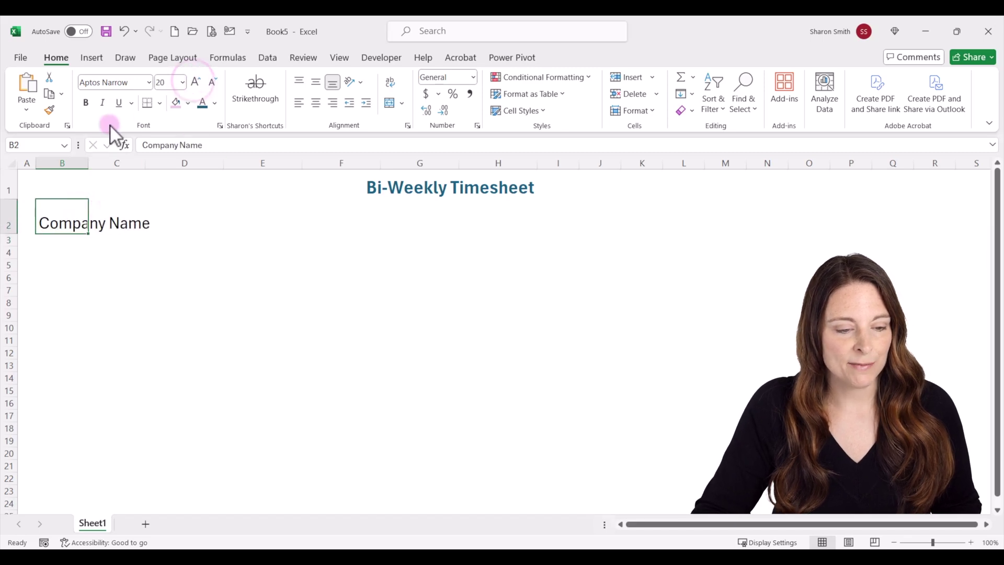
{"action": "left_click", "coordinate": [86, 103]}
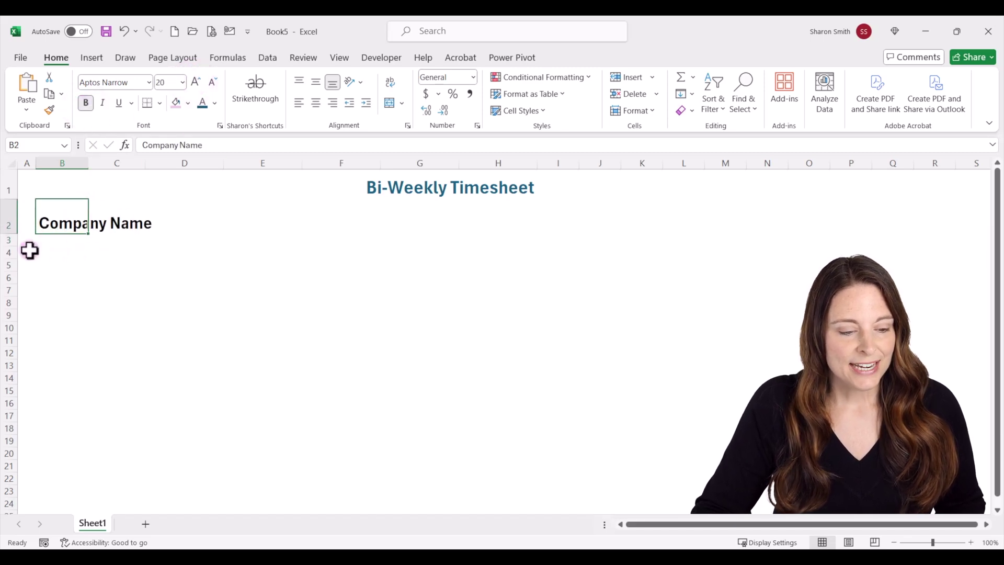
- Make rows 3 and 4 slightly taller
{"action": "left_click_drag", "start_coordinate": [9, 237], "coordinate": [10, 249]}
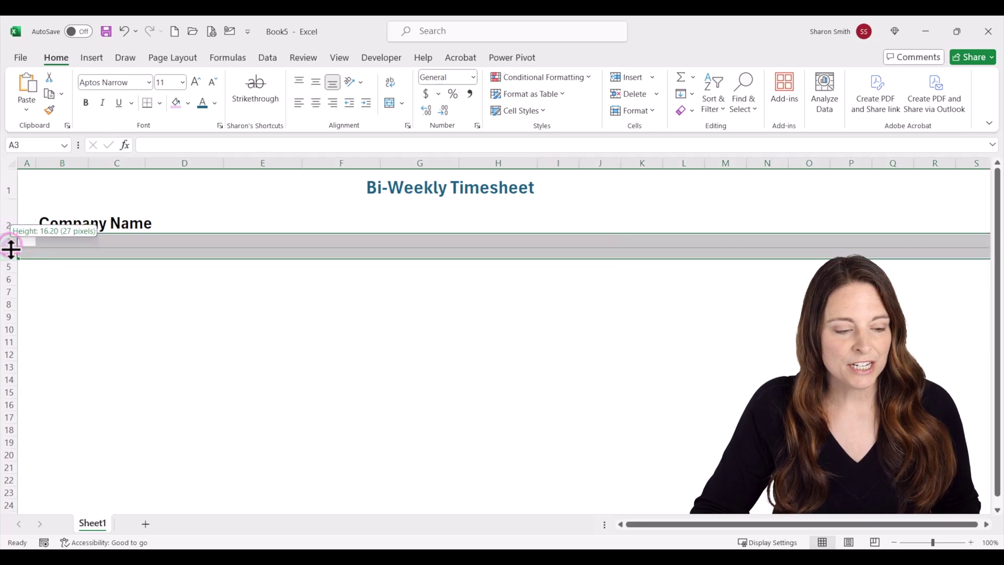
{"action": "left_click_drag", "start_coordinate": [10, 245], "coordinate": [11, 251]}
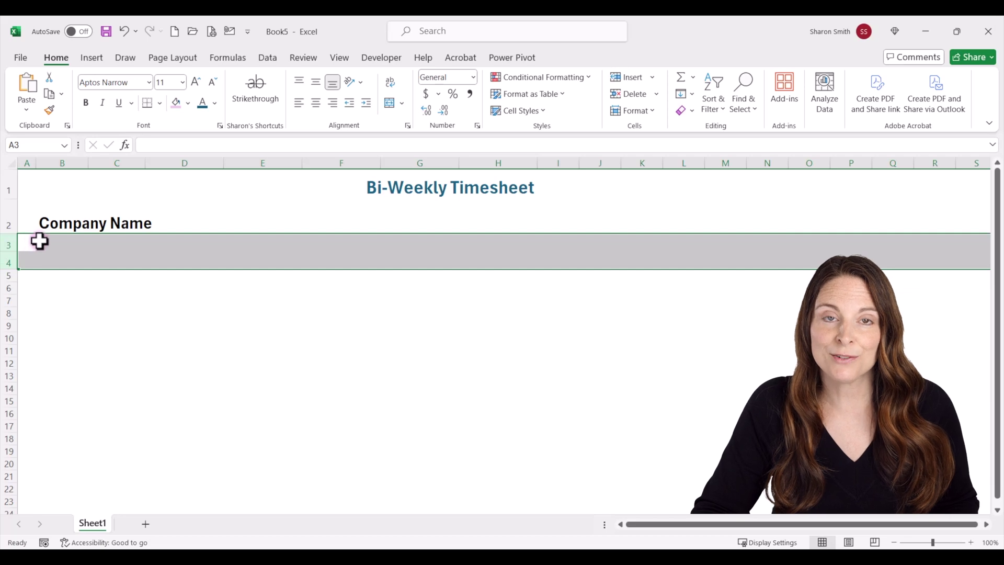
{"action": "left_click", "coordinate": [37, 277]}
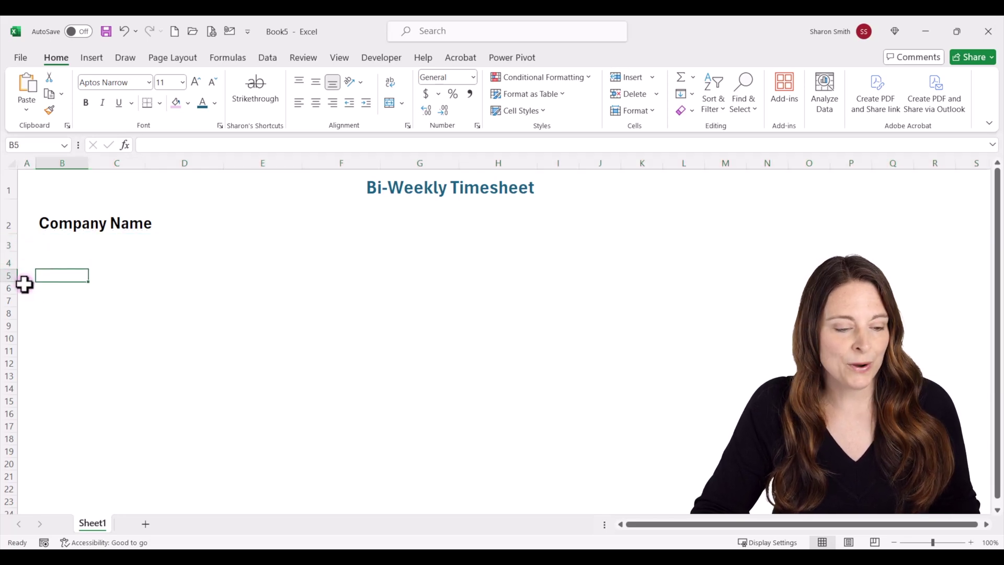
- Heighten rows 6–7, then enter payroll contact and phone lines and Pay Period Start/End Date labels
{"action": "left_click_drag", "start_coordinate": [10, 286], "coordinate": [10, 300]}
{"action": "left_click", "coordinate": [50, 242]}
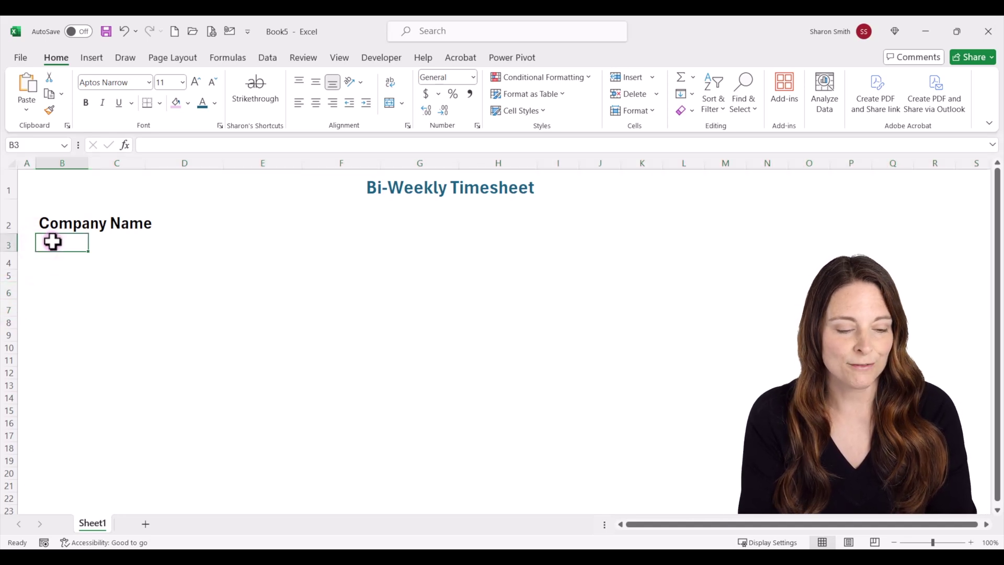
{"action": "type", "text": "P"}
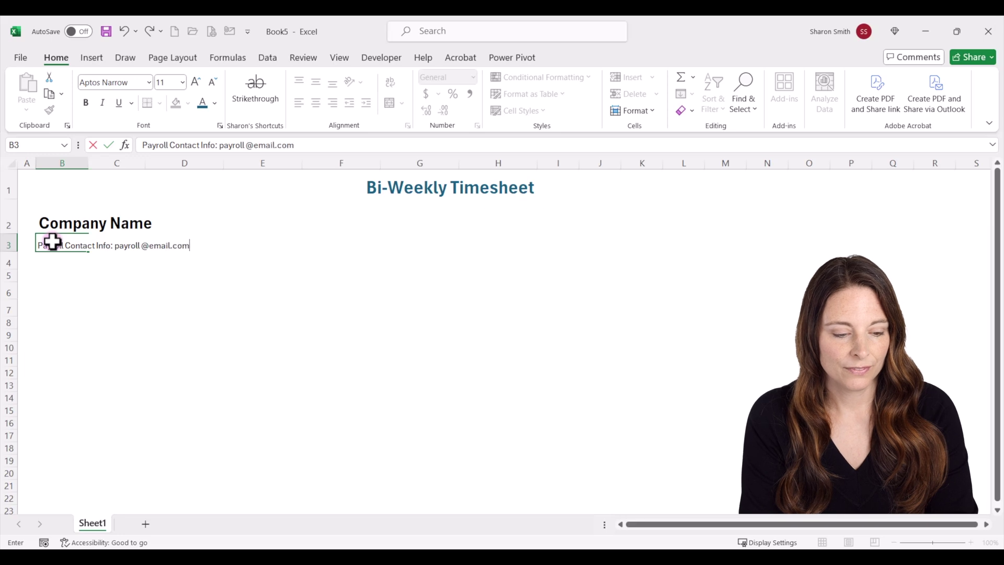
{"action": "key", "text": "Return"}
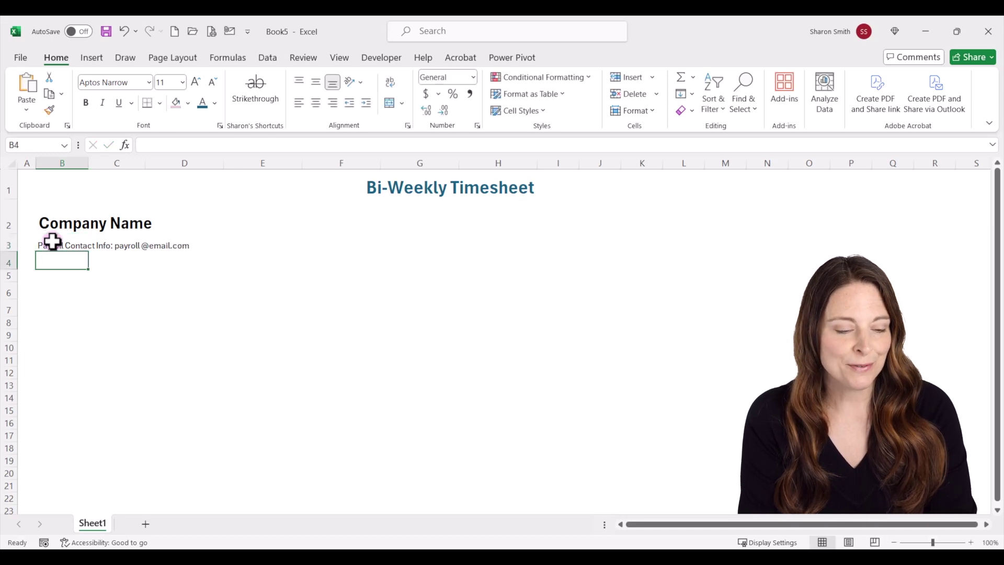
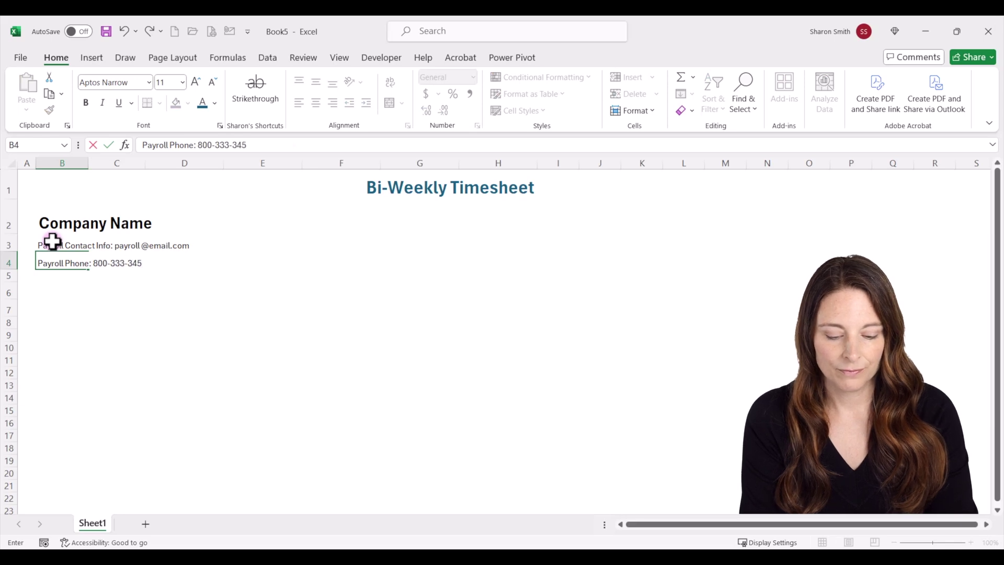
{"action": "left_click", "coordinate": [332, 242]}
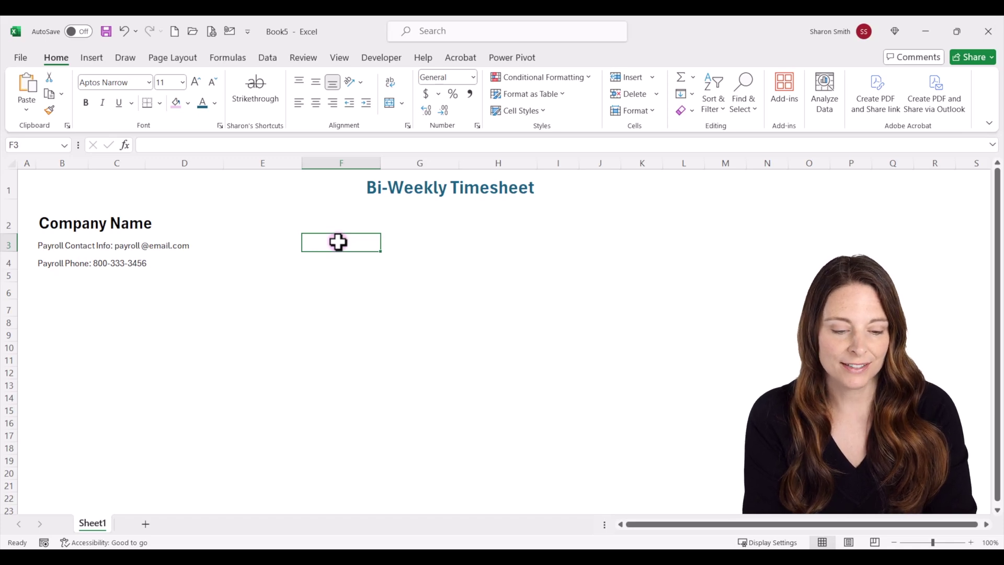
{"action": "type", "text": "Pay Period Start Date:"}
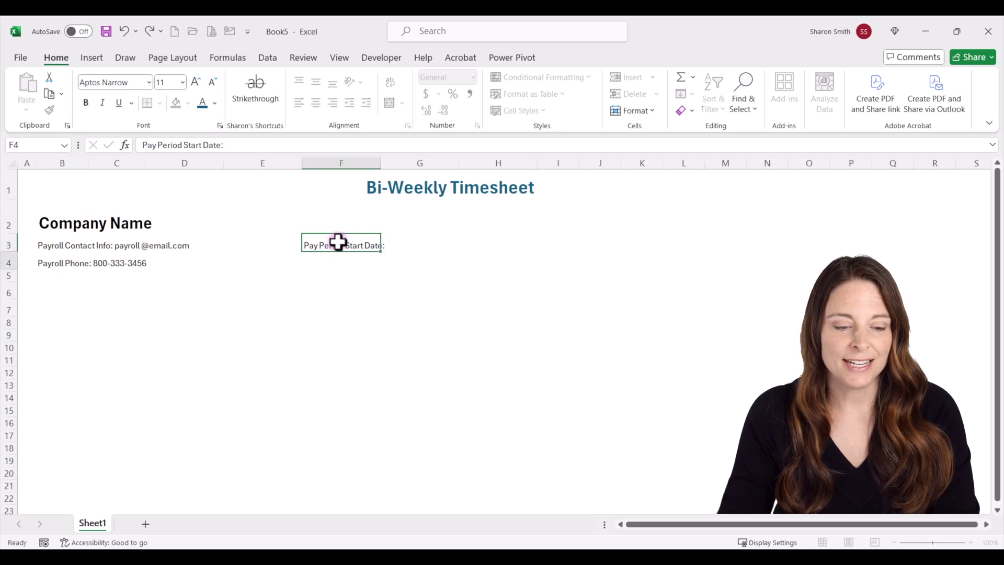
{"action": "key", "text": "Return"}
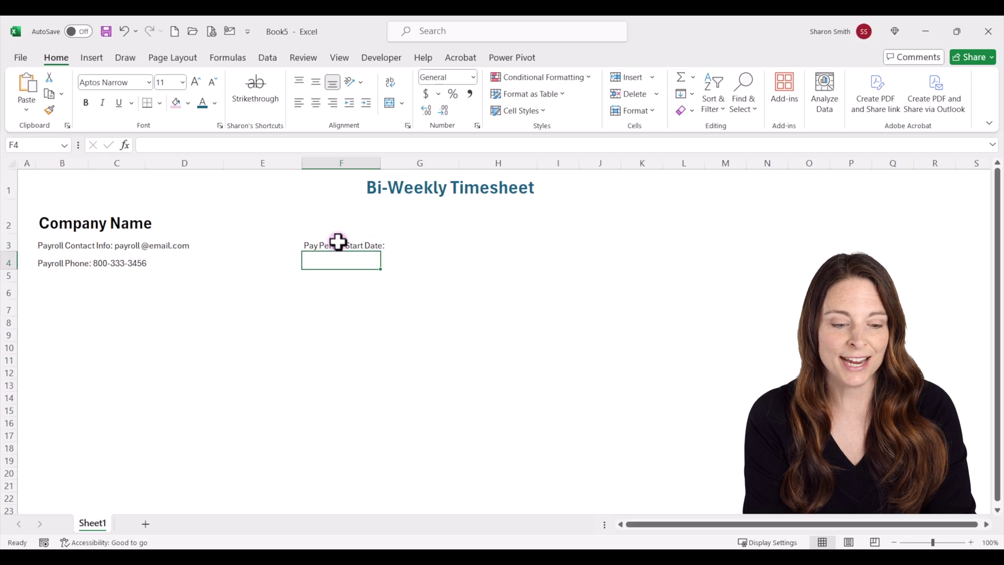
{"action": "type", "text": "Pay Period Start Date:"}
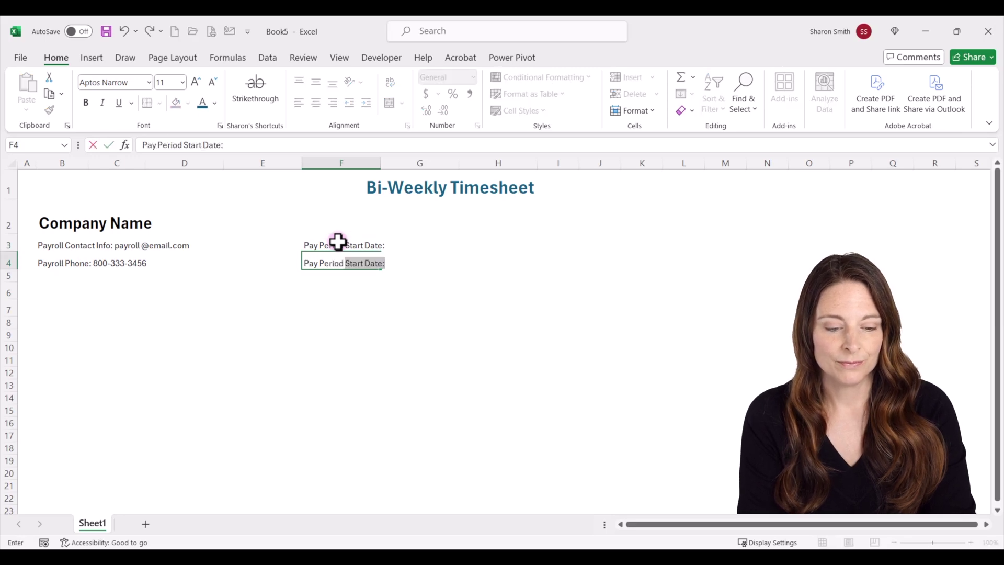
{"action": "type", "text": "End Date:"}
{"action": "key", "text": "Return"}
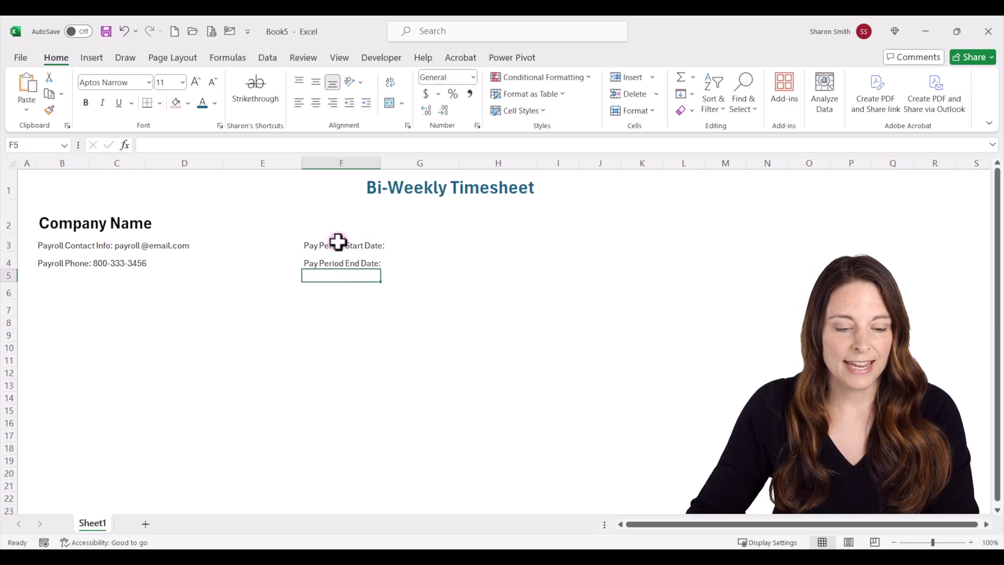
- Bold and right-align the pay period labels, and merge G3:H3 and G4:H4
{"action": "left_click_drag", "start_coordinate": [337, 242], "coordinate": [340, 262]}
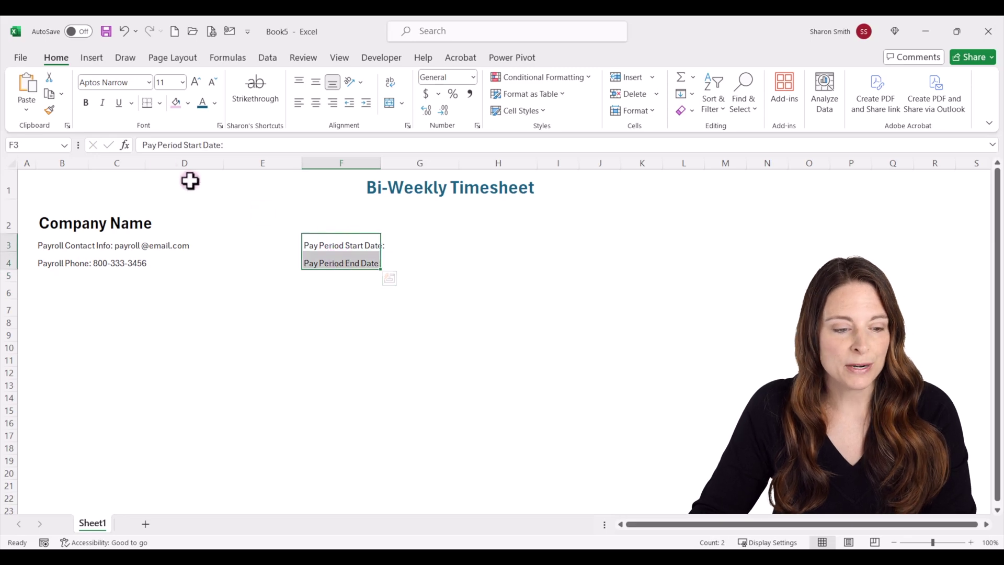
{"action": "left_click", "coordinate": [85, 103]}
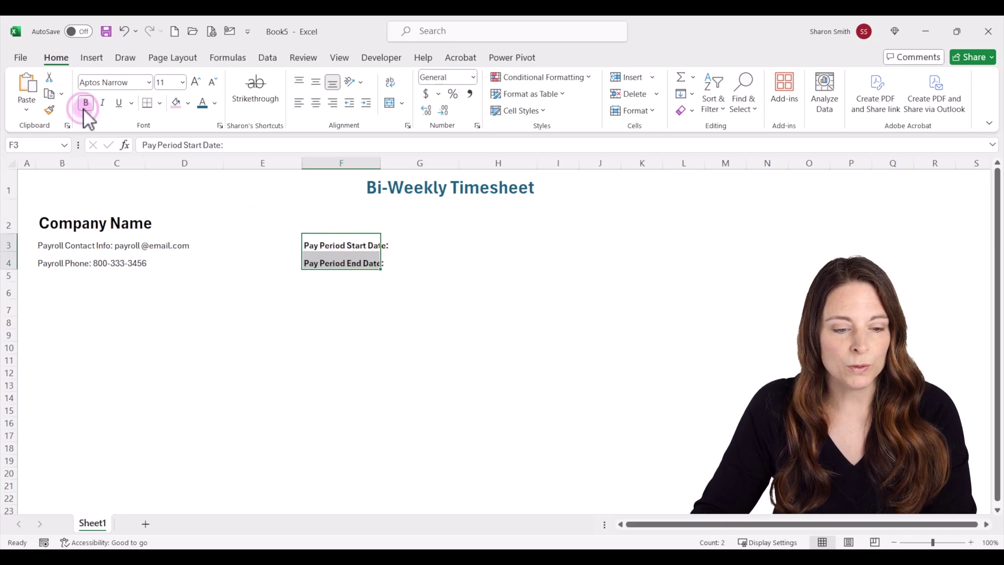
{"action": "left_click", "coordinate": [335, 107]}
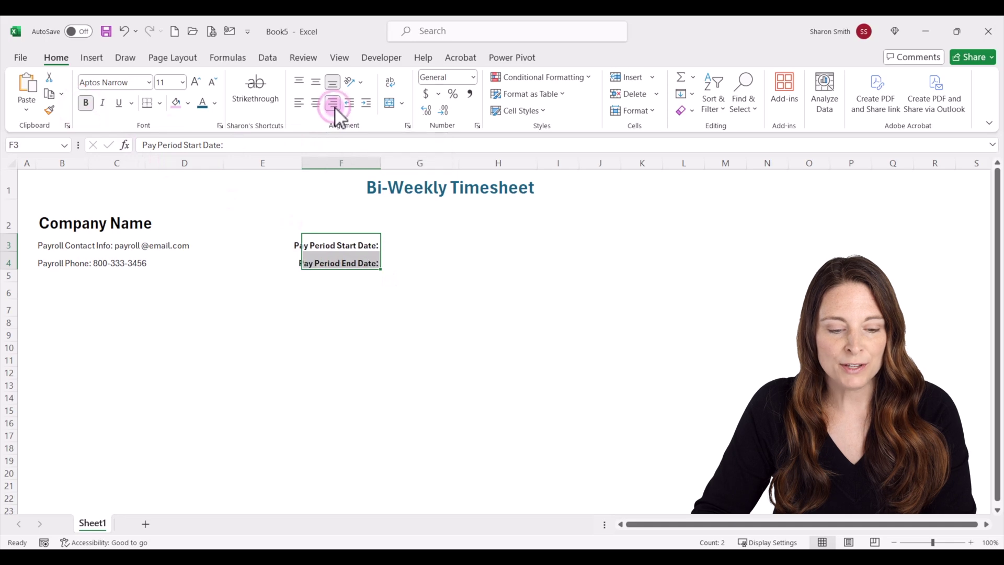
{"action": "left_click_drag", "start_coordinate": [403, 242], "coordinate": [479, 240]}
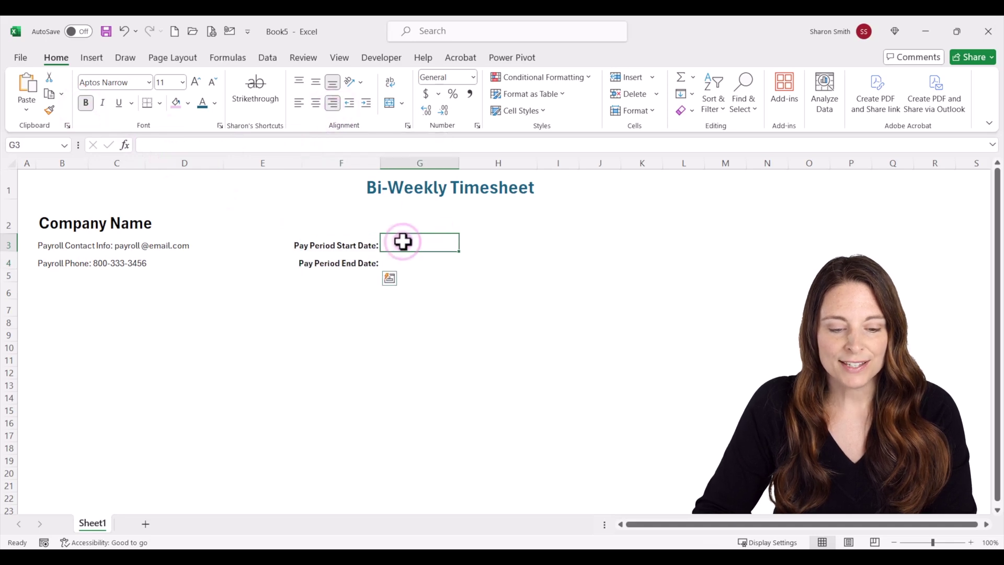
{"action": "left_click", "coordinate": [391, 105]}
{"action": "left_click_drag", "start_coordinate": [442, 265], "coordinate": [498, 263]}
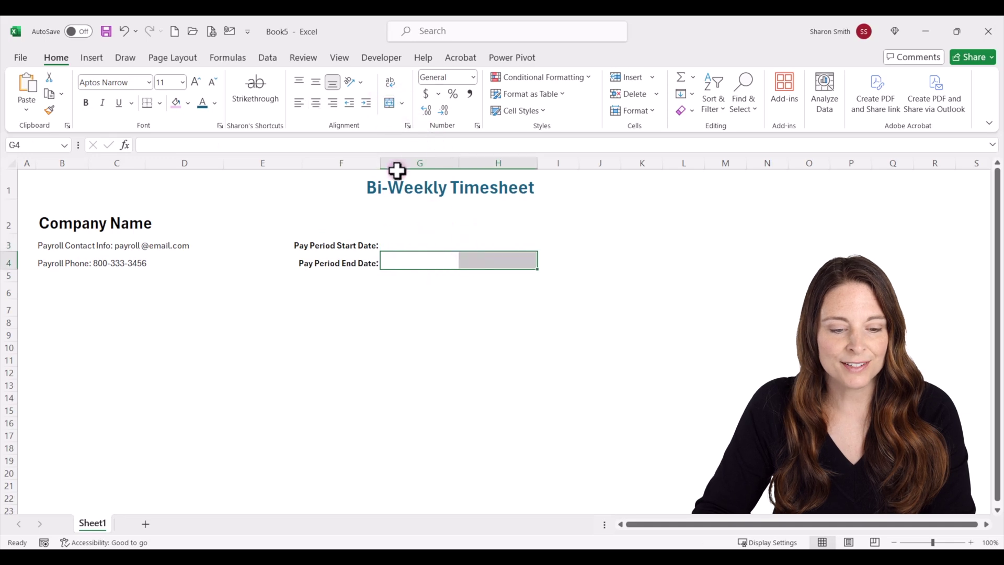
{"action": "left_click", "coordinate": [390, 104]}
- Give the merged start and end date blanks bottom borders
{"action": "left_click", "coordinate": [403, 245]}
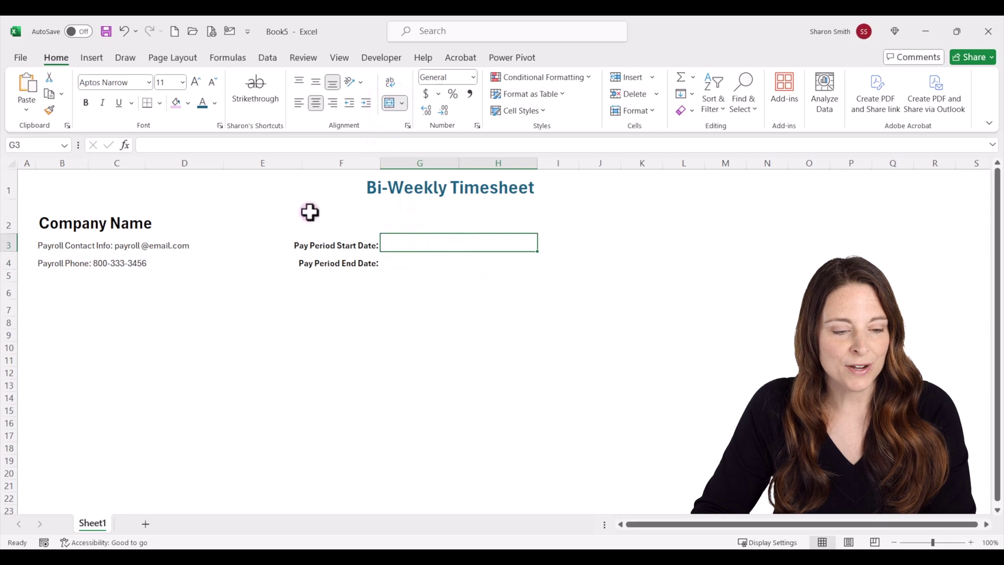
{"action": "left_click", "coordinate": [181, 132]}
{"action": "left_click", "coordinate": [158, 104]}
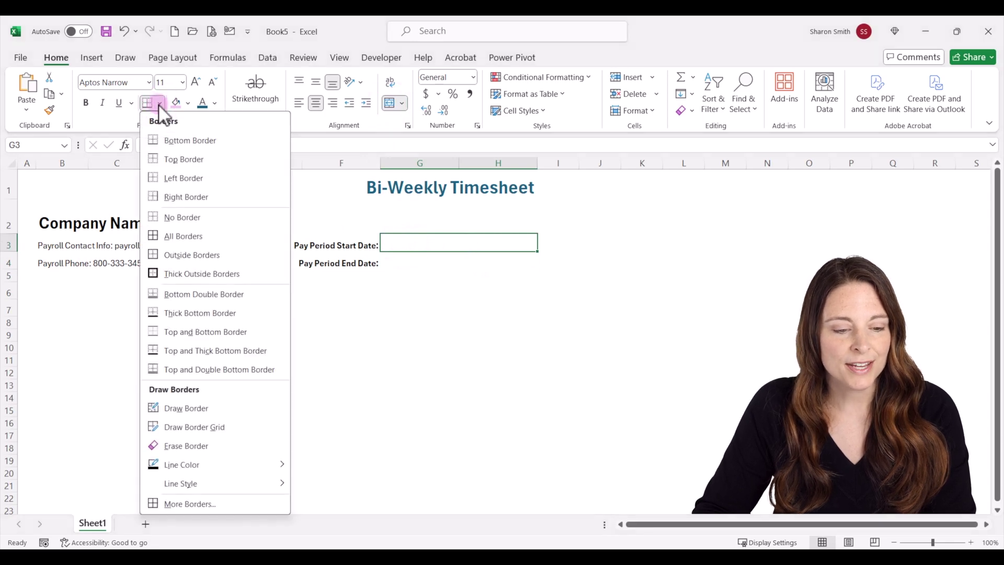
{"action": "left_click", "coordinate": [196, 141]}
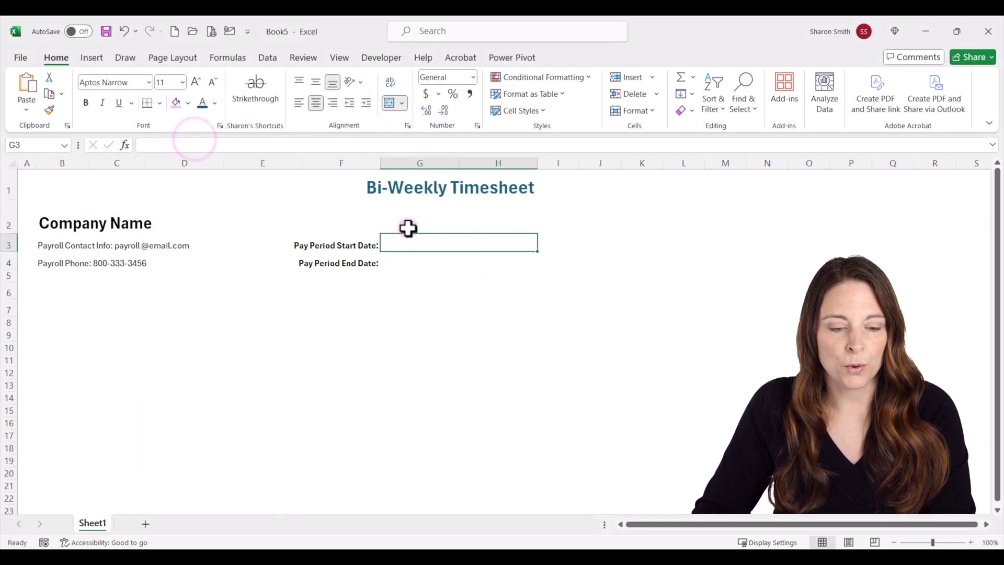
{"action": "left_click", "coordinate": [426, 260]}
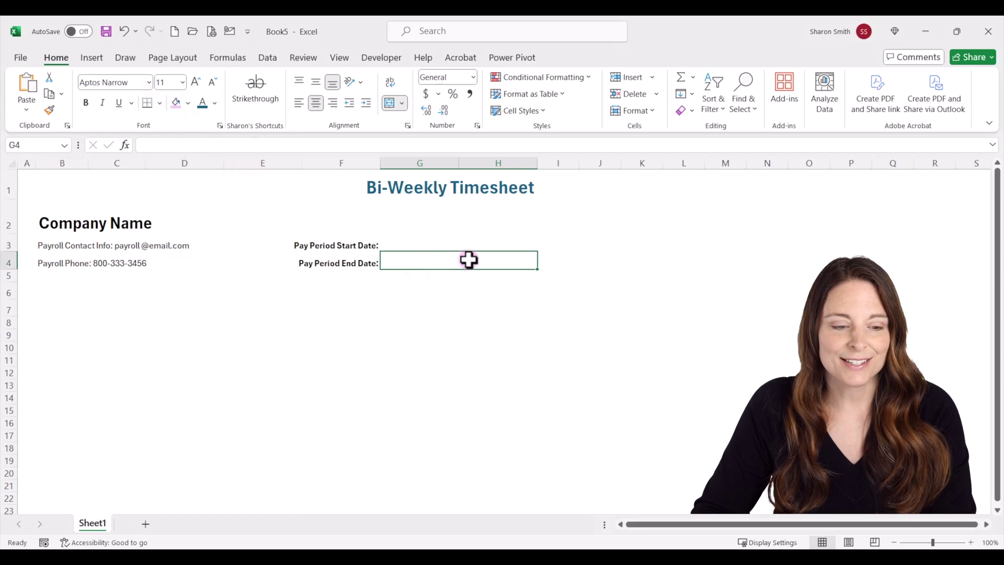
{"action": "left_click", "coordinate": [148, 104]}
{"action": "left_click", "coordinate": [422, 321]}
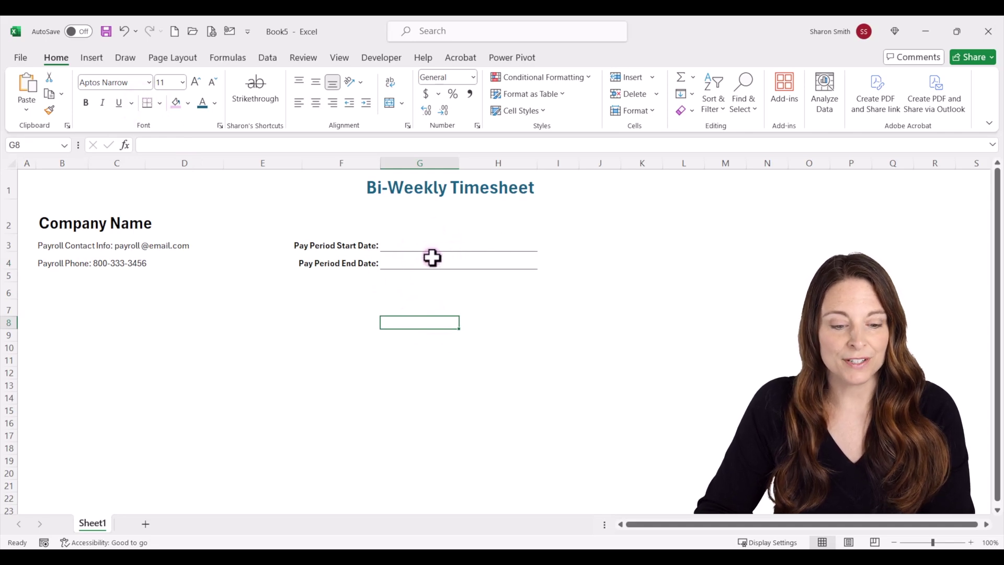
{"action": "left_click", "coordinate": [422, 243]}
{"action": "left_click", "coordinate": [456, 263]}
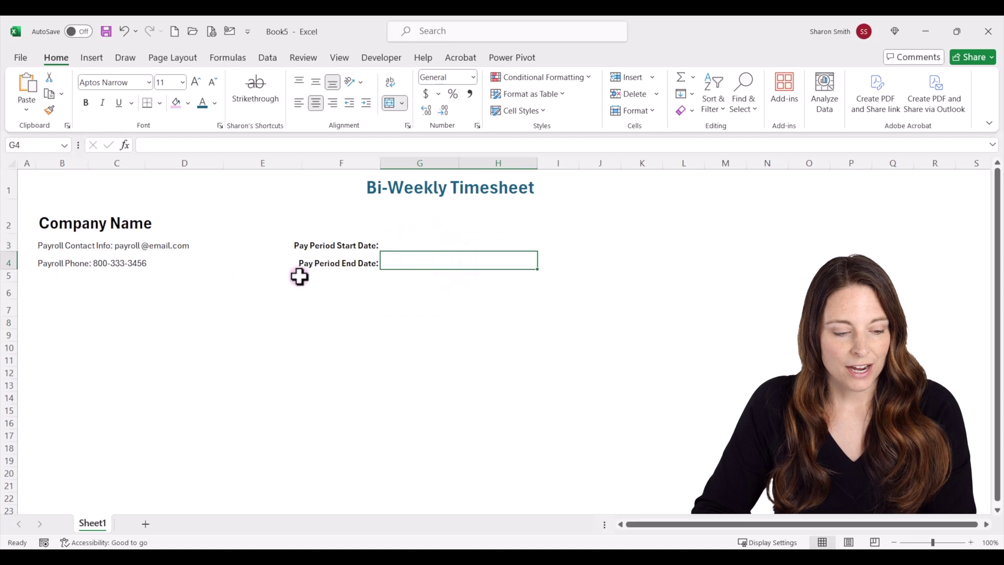
- Enter Employee Name and Manager Name labels in B6:B7, and Employee Phone and Employee Email labels in F6:F7
{"action": "left_click", "coordinate": [62, 292]}
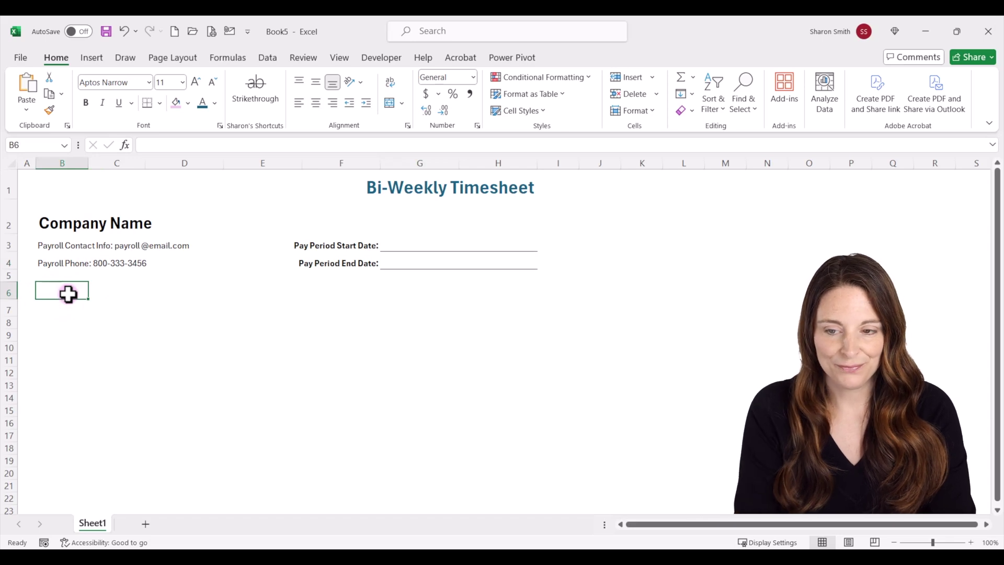
{"action": "type", "text": "Employee Name:"}
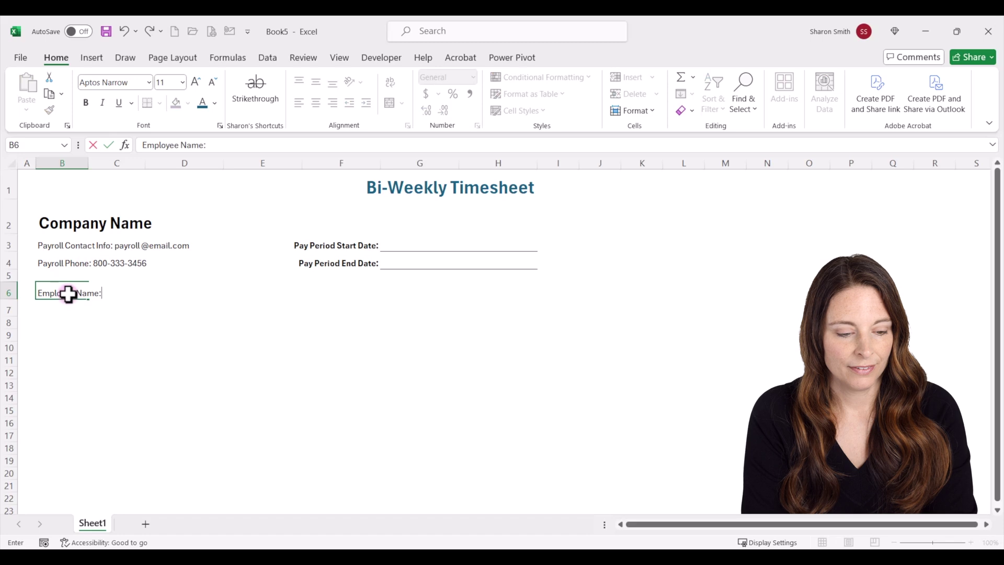
{"action": "key", "text": "Return"}
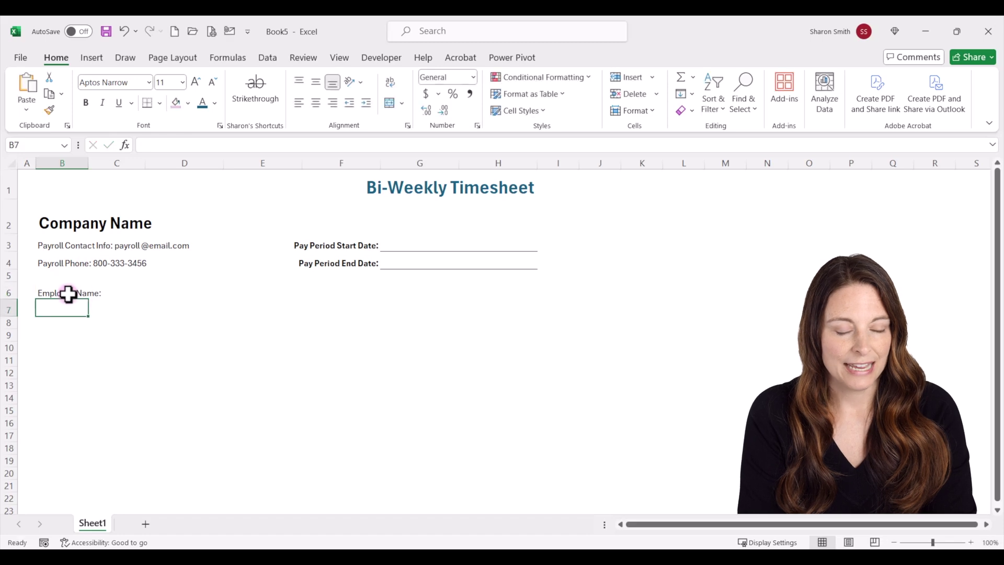
{"action": "type", "text": "Mana"}
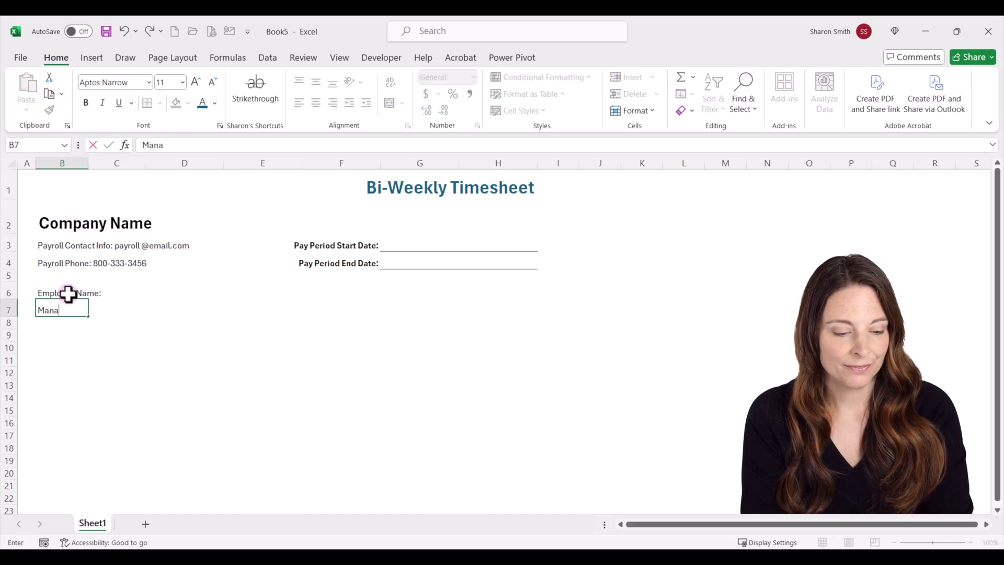
{"action": "type", "text": ":"}
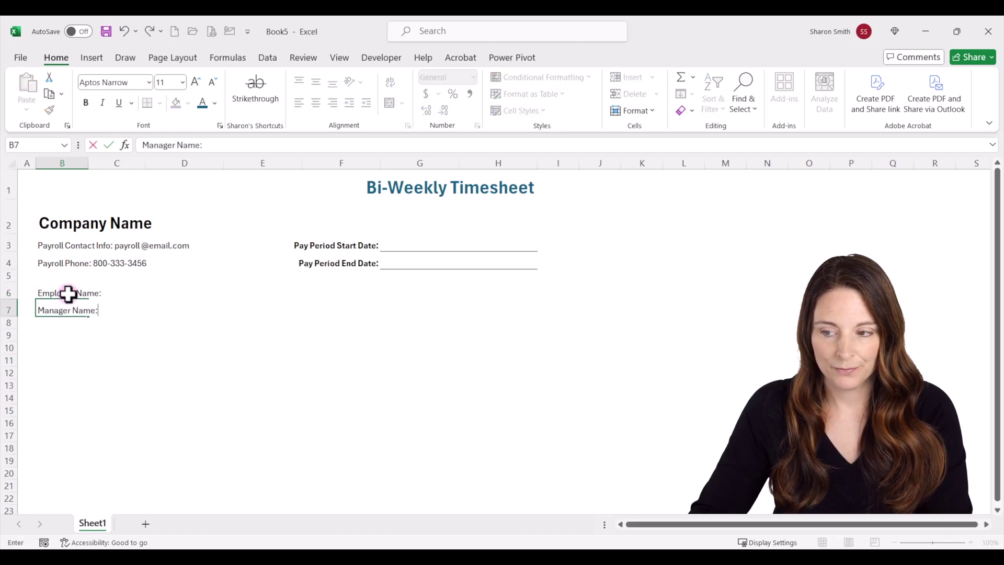
{"action": "left_click", "coordinate": [351, 295]}
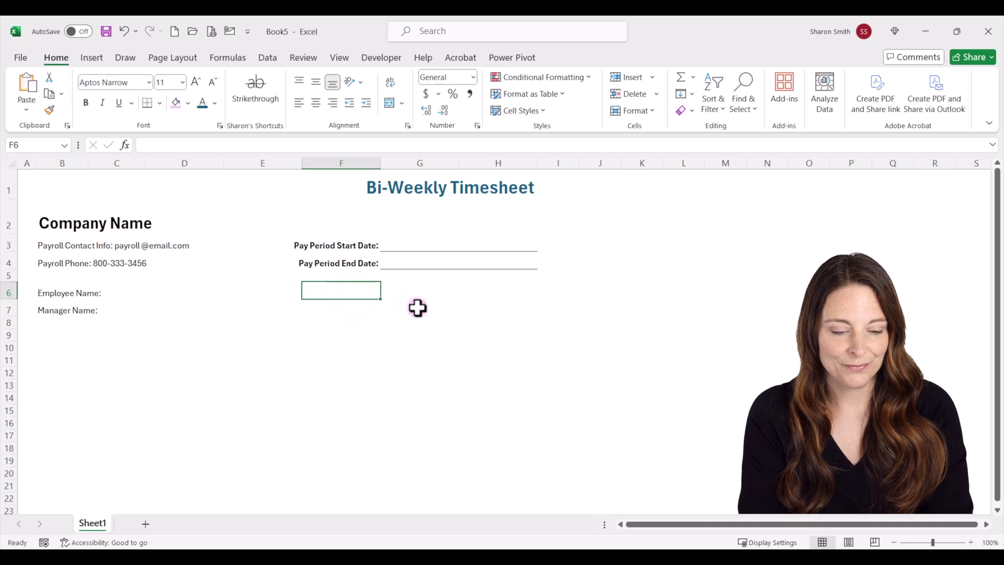
{"action": "type", "text": "Employee Phone:"}
{"action": "key", "text": "Return"}
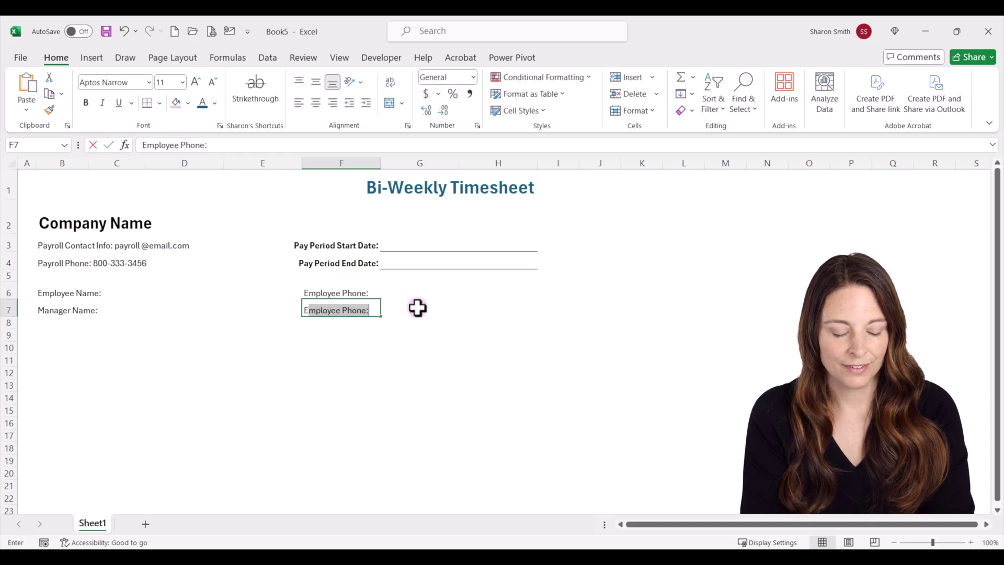
{"action": "type", "text": "Employee Email:"}
{"action": "key", "text": "Return"}
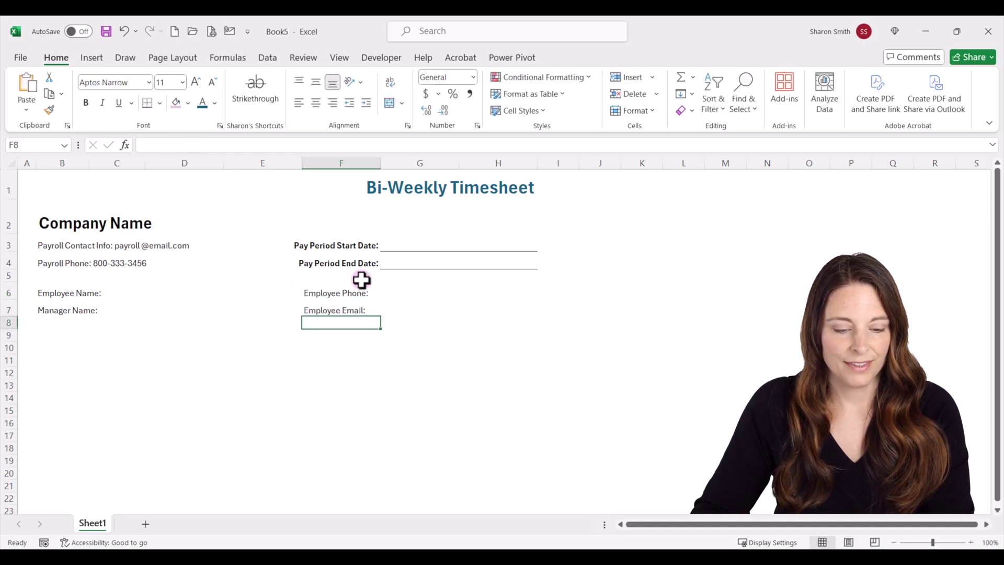
- Right-align the phone and email labels and add merged, underlined blanks in G6:H6 and G7:H7
{"action": "left_click_drag", "start_coordinate": [340, 291], "coordinate": [343, 308]}
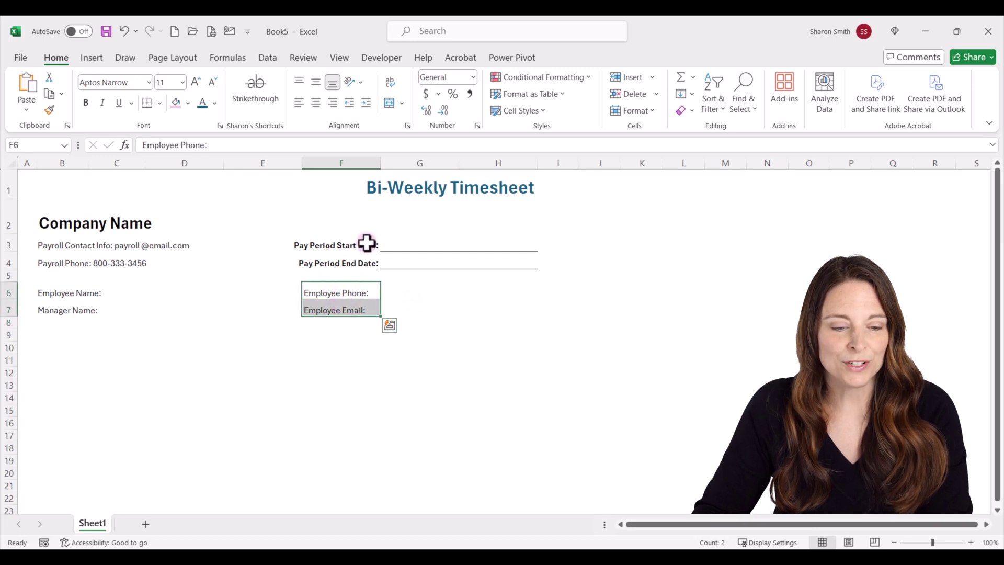
{"action": "left_click", "coordinate": [334, 106]}
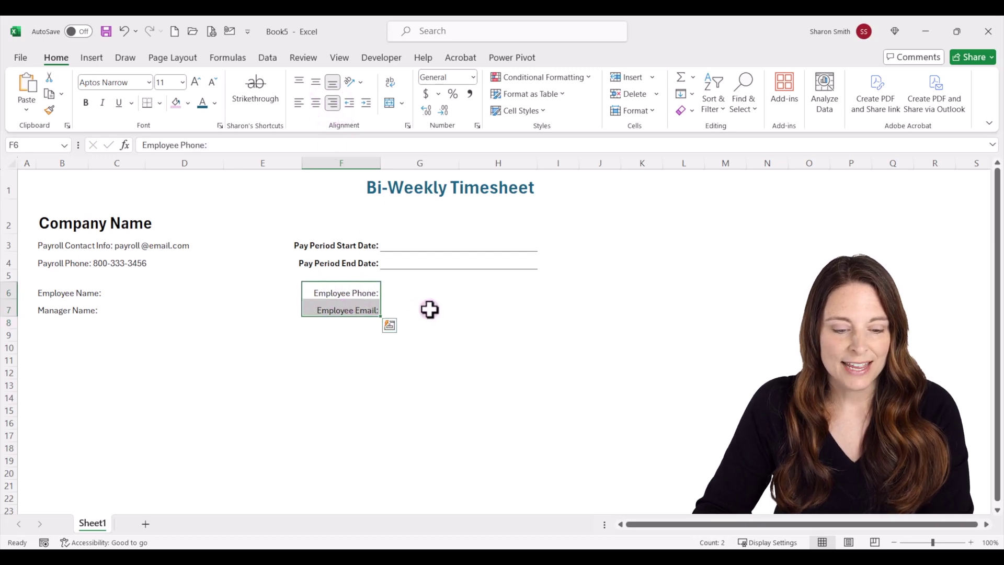
{"action": "left_click", "coordinate": [402, 292]}
{"action": "left_click_drag", "start_coordinate": [462, 292], "coordinate": [508, 295]}
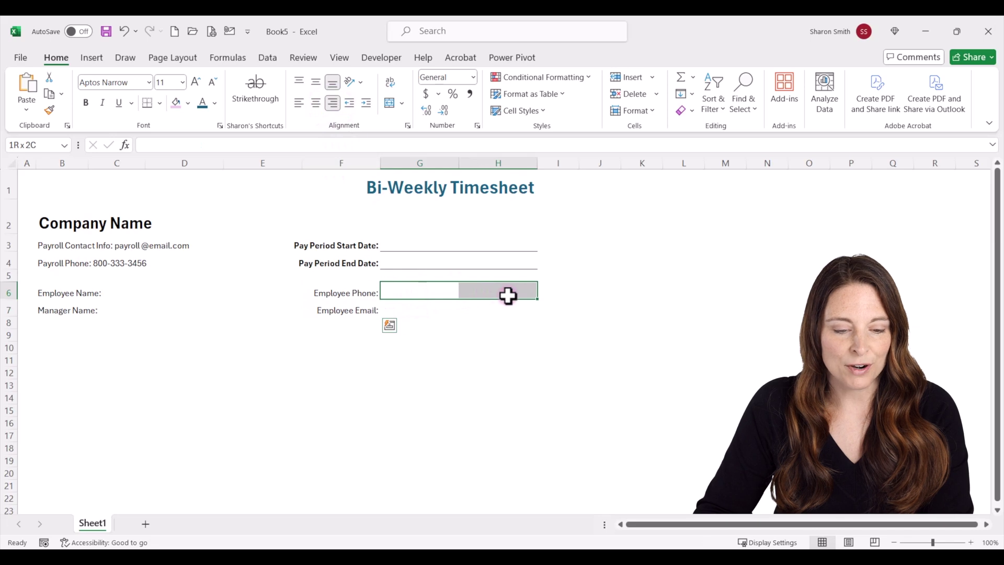
{"action": "left_click", "coordinate": [390, 102]}
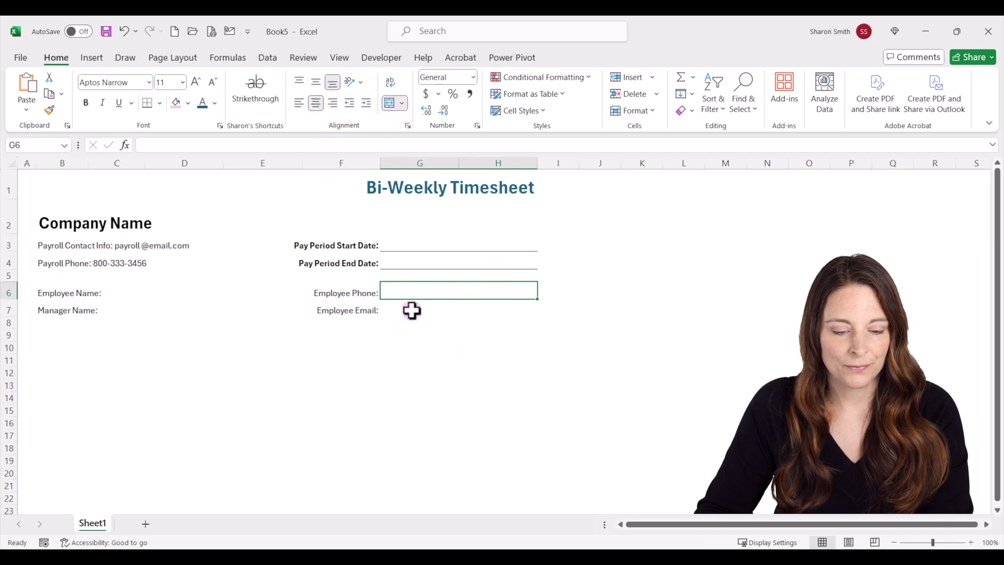
{"action": "left_click_drag", "start_coordinate": [412, 310], "coordinate": [485, 311]}
{"action": "left_click", "coordinate": [390, 105]}
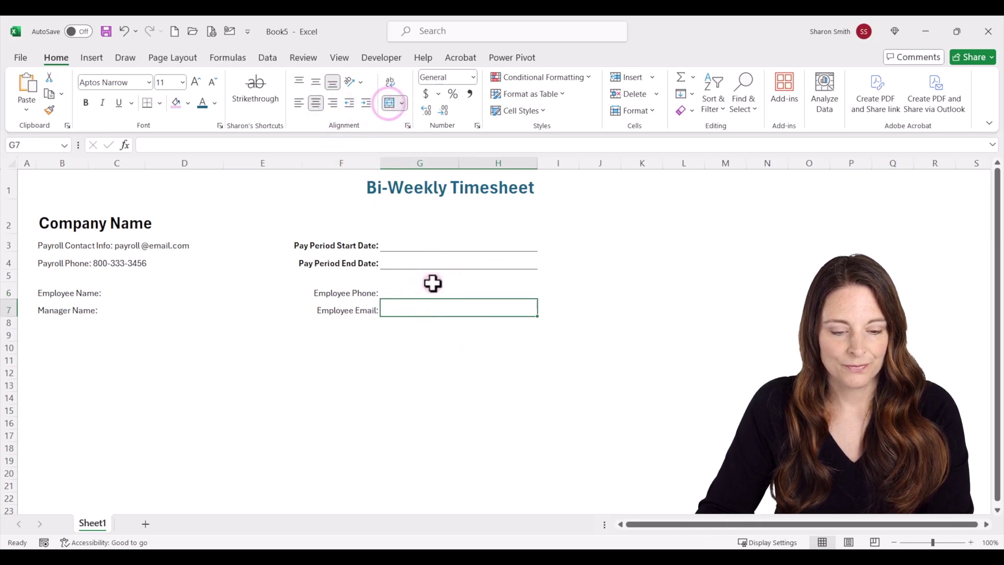
{"action": "left_click", "coordinate": [432, 291]}
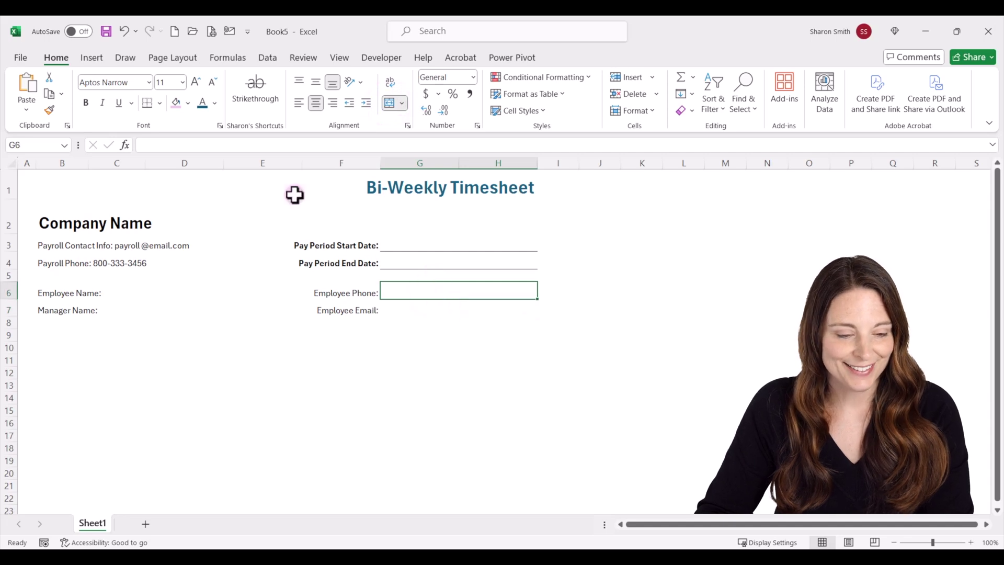
{"action": "left_click", "coordinate": [451, 308]}
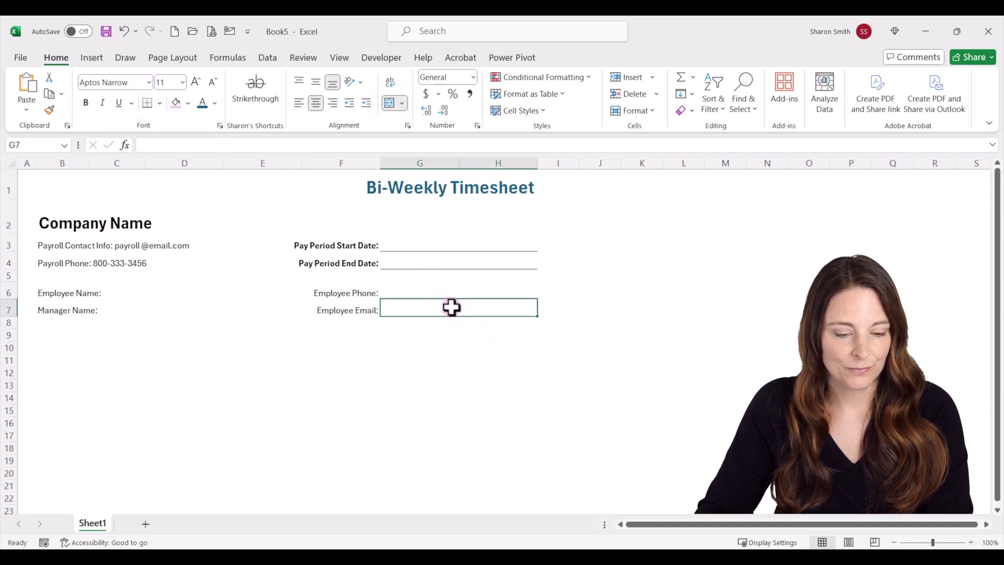
{"action": "left_click", "coordinate": [146, 104]}
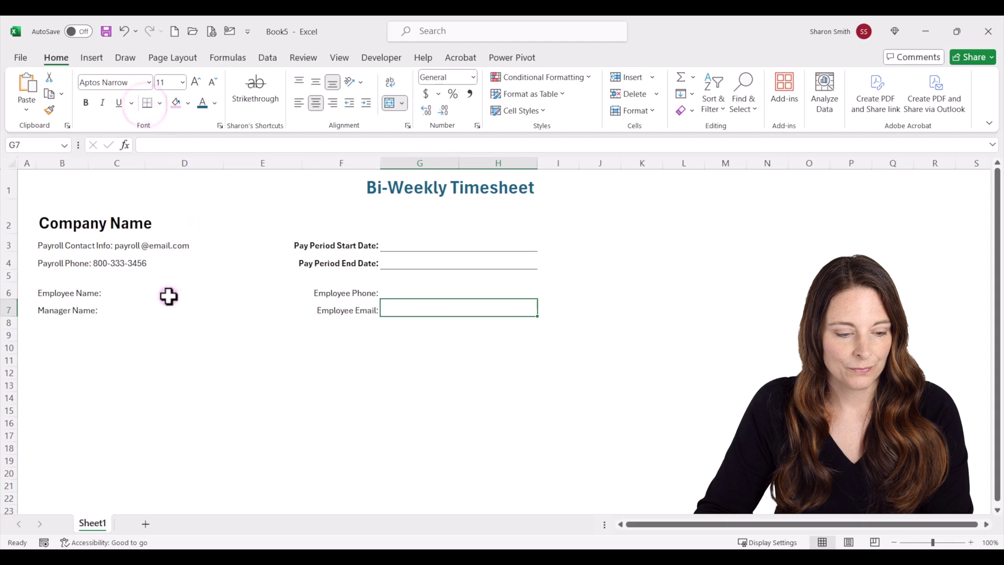
- Widen column B and add merged, underlined name blanks in C6:E6 and C7:E7
{"action": "left_click", "coordinate": [74, 293]}
{"action": "left_click_drag", "start_coordinate": [93, 160], "coordinate": [104, 163]}
{"action": "left_click_drag", "start_coordinate": [130, 294], "coordinate": [250, 292]}
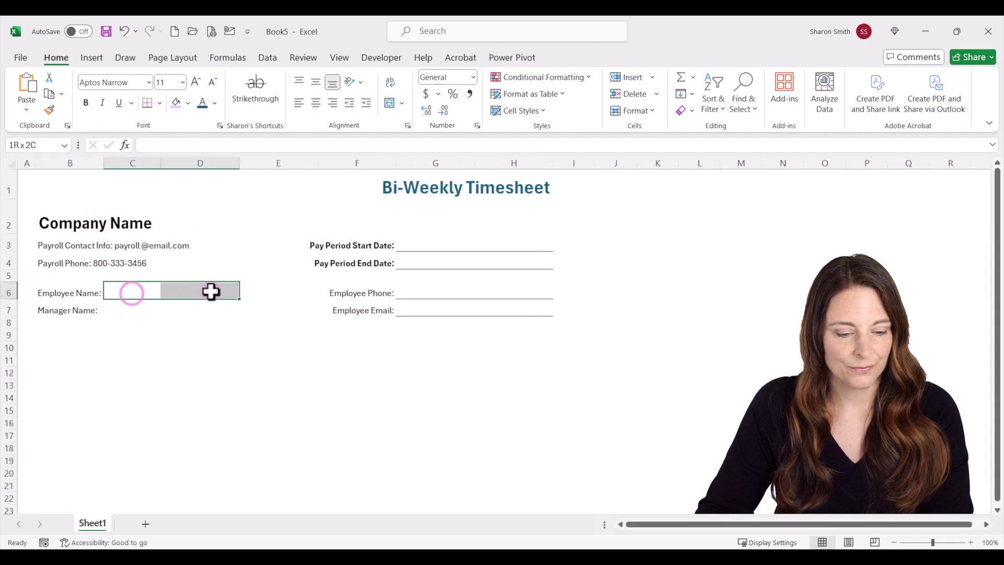
{"action": "left_click", "coordinate": [389, 104]}
{"action": "left_click", "coordinate": [147, 102]}
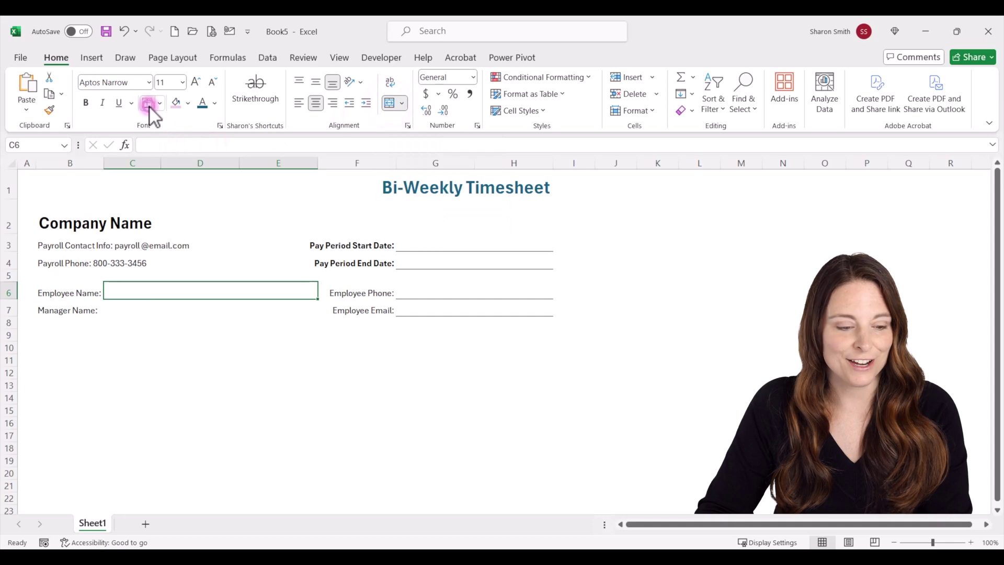
{"action": "left_click", "coordinate": [138, 311]}
{"action": "left_click_drag", "start_coordinate": [138, 311], "coordinate": [249, 314]}
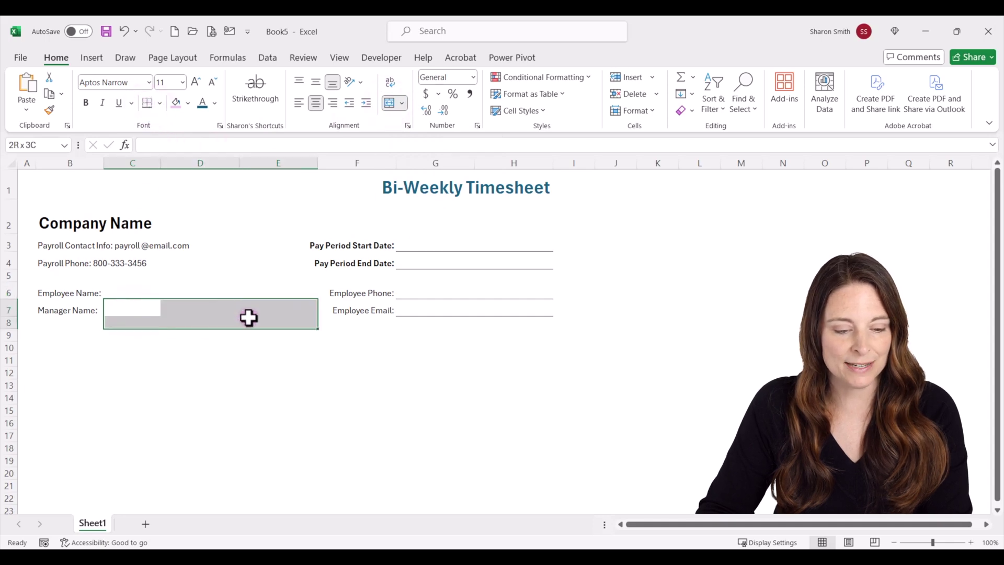
{"action": "left_click", "coordinate": [390, 104]}
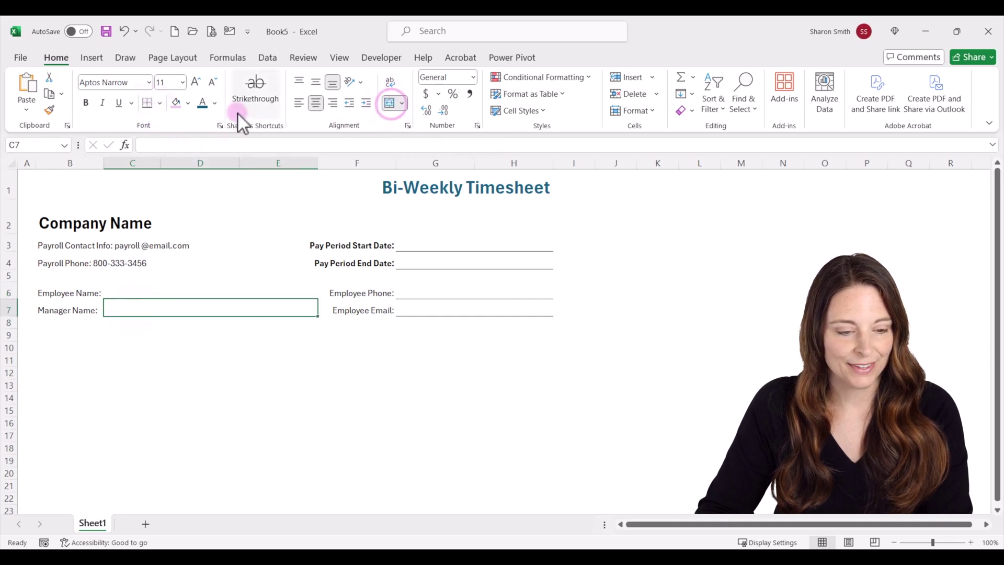
{"action": "left_click", "coordinate": [147, 105]}
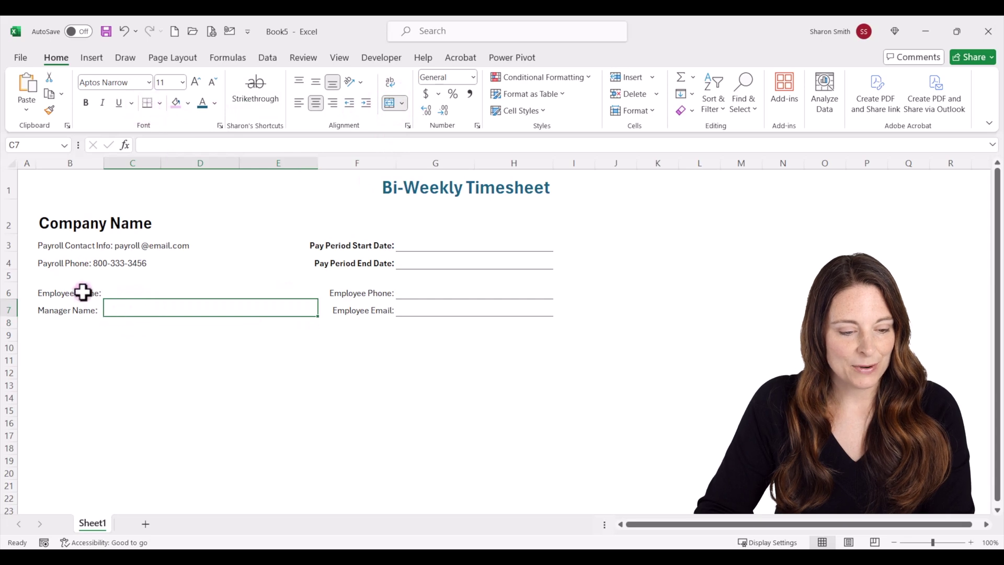
- Bold the Employee Name, Manager Name, Employee Phone and Employee Email labels
{"action": "left_click_drag", "start_coordinate": [83, 291], "coordinate": [86, 307]}
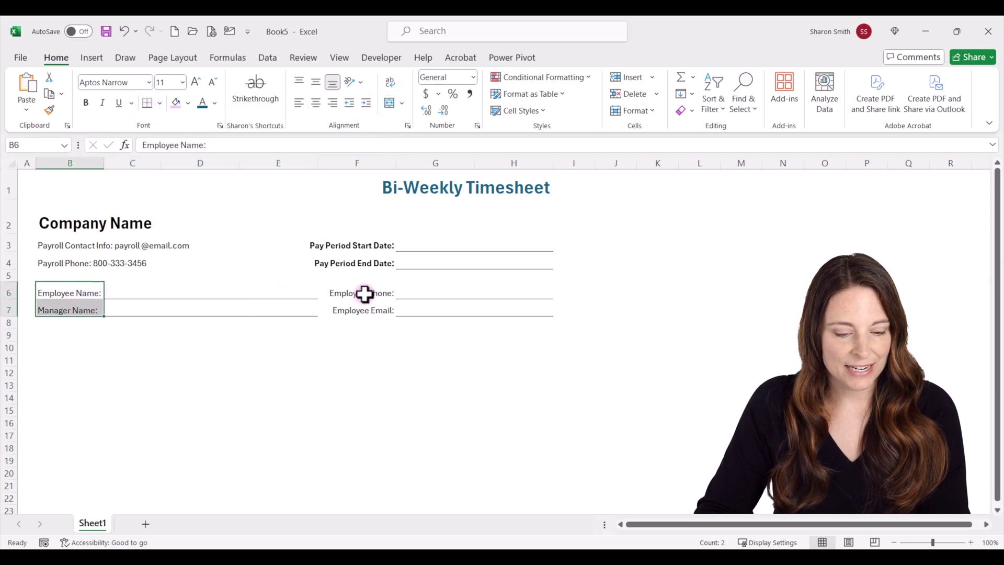
{"action": "left_click_drag", "start_coordinate": [365, 293], "coordinate": [367, 308], "text": "ctrl"}
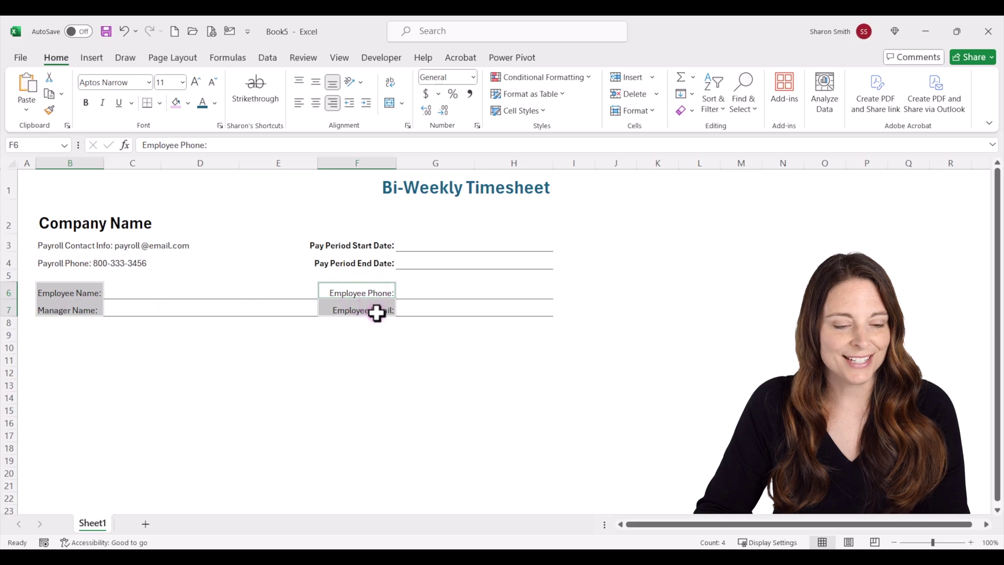
{"action": "left_click", "coordinate": [85, 102]}
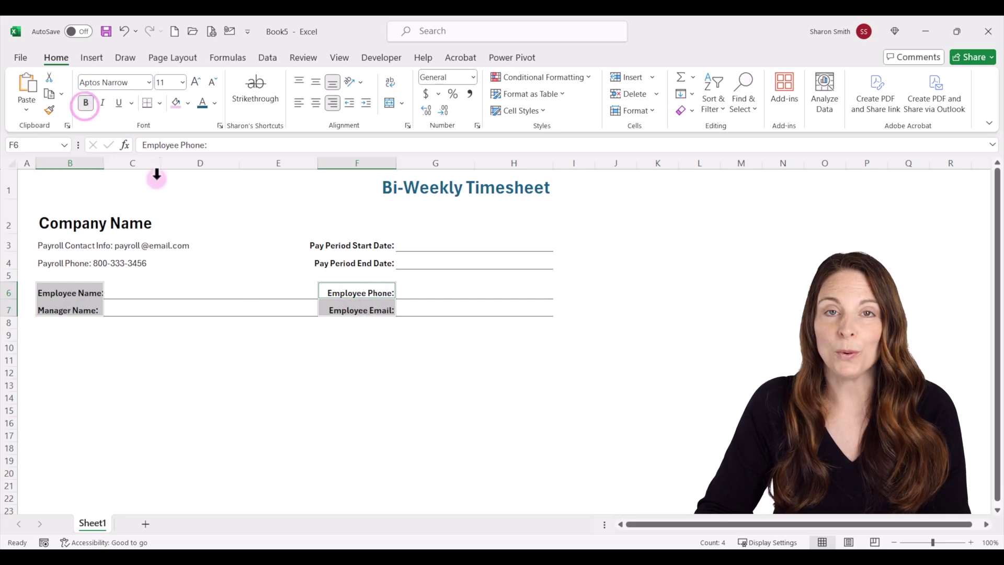
{"action": "left_click", "coordinate": [74, 334]}
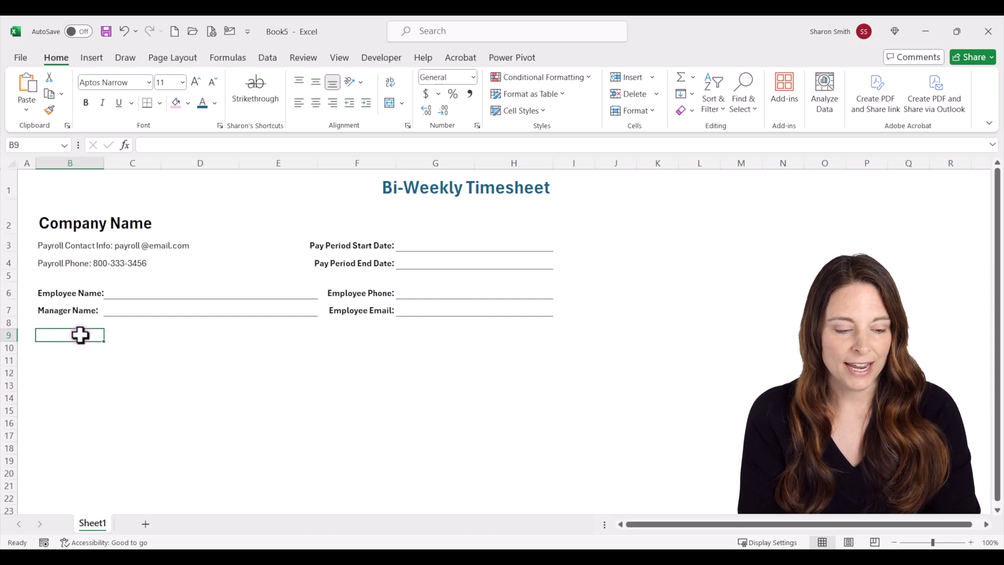
{"action": "type", "text": "Day"}
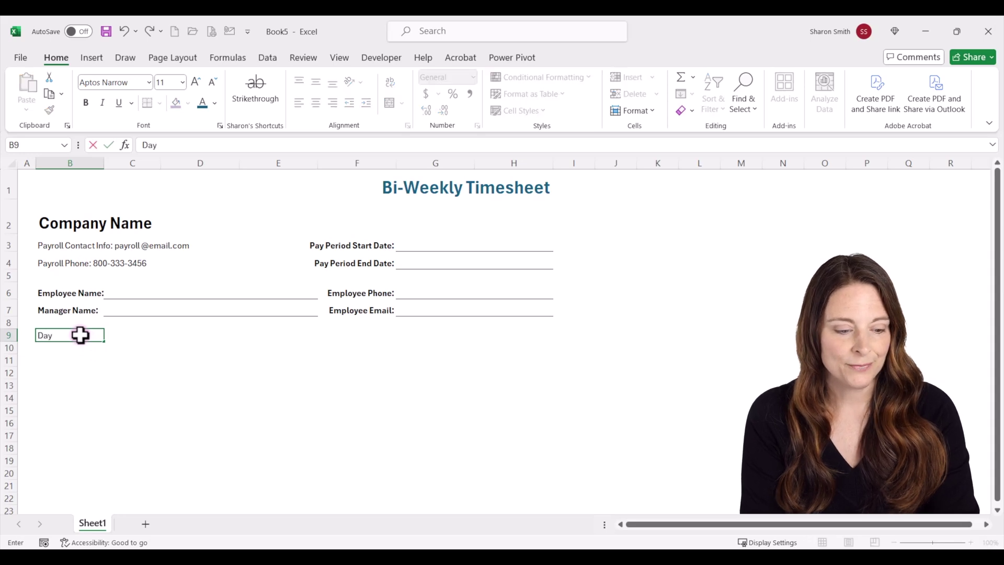
- Enter headings Day, Date, Regular Hours, Overtime Hours, Paid Time Off Hours, Type of PTO, Total Hours in B9:H9
{"action": "key", "text": "Tab"}
{"action": "type", "text": "D"}
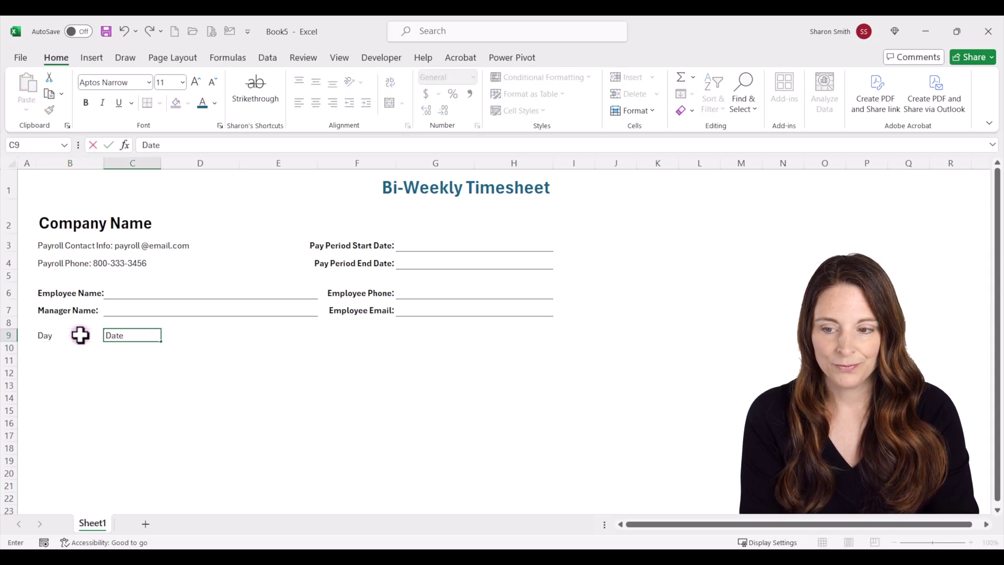
{"action": "key", "text": "Tab"}
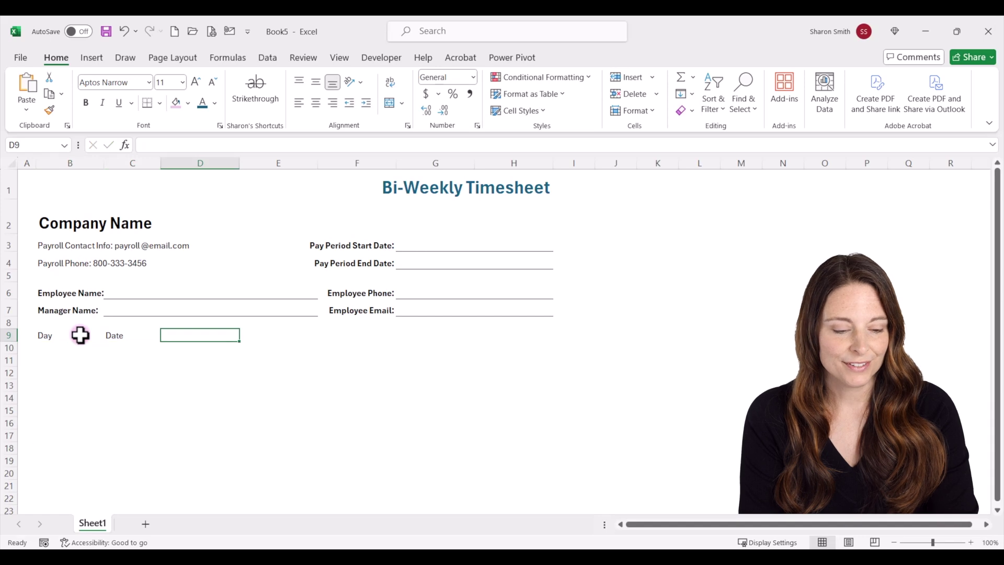
{"action": "type", "text": "Regular Hours"}
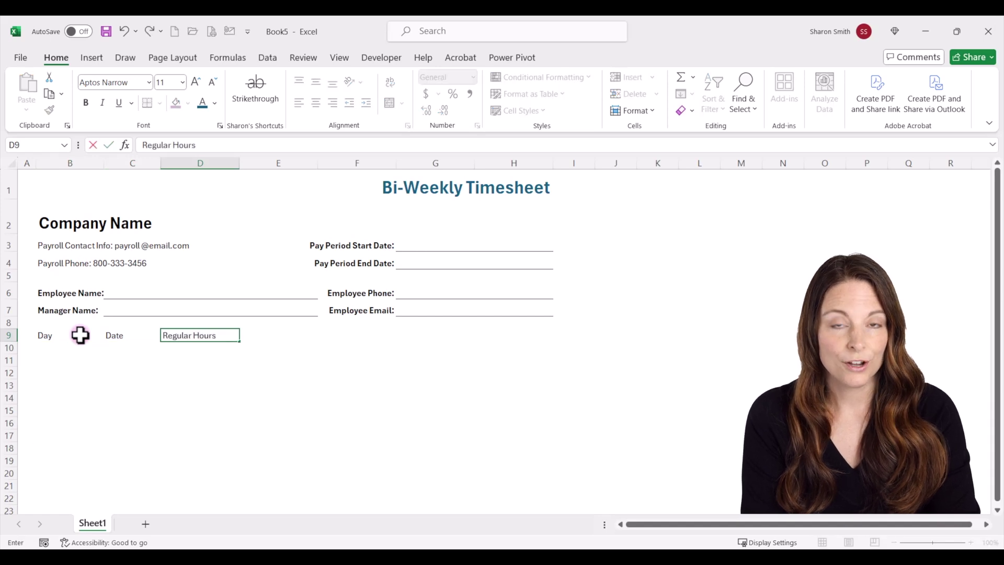
{"action": "key", "text": "Tab"}
{"action": "type", "text": "O"}
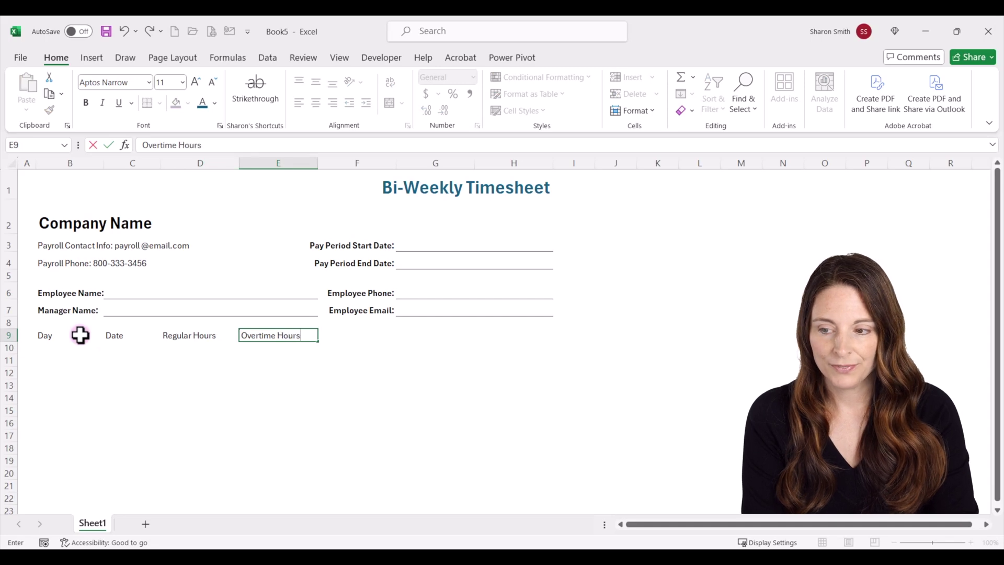
{"action": "key", "text": "Tab"}
{"action": "type", "text": "P"}
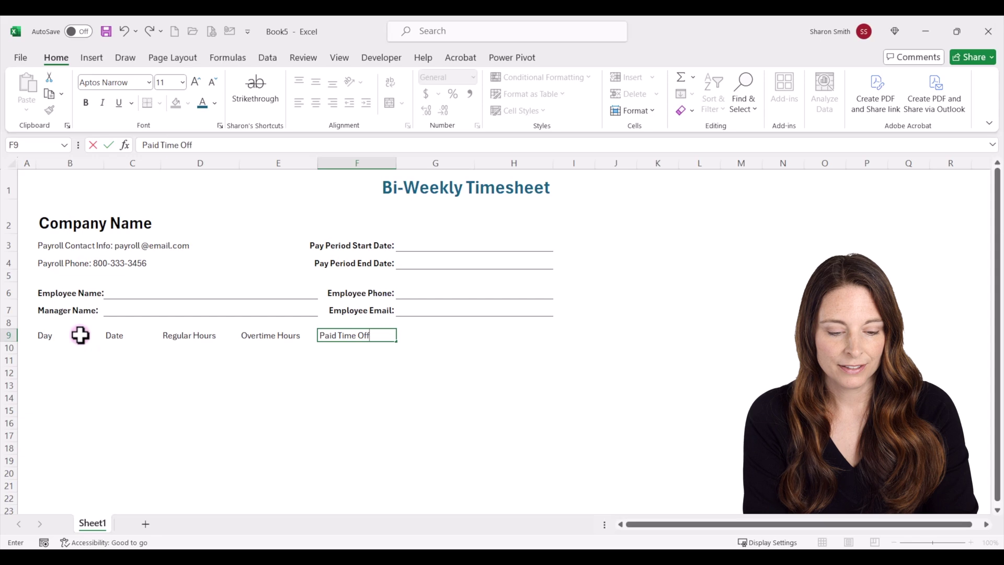
{"action": "key", "text": "Tab"}
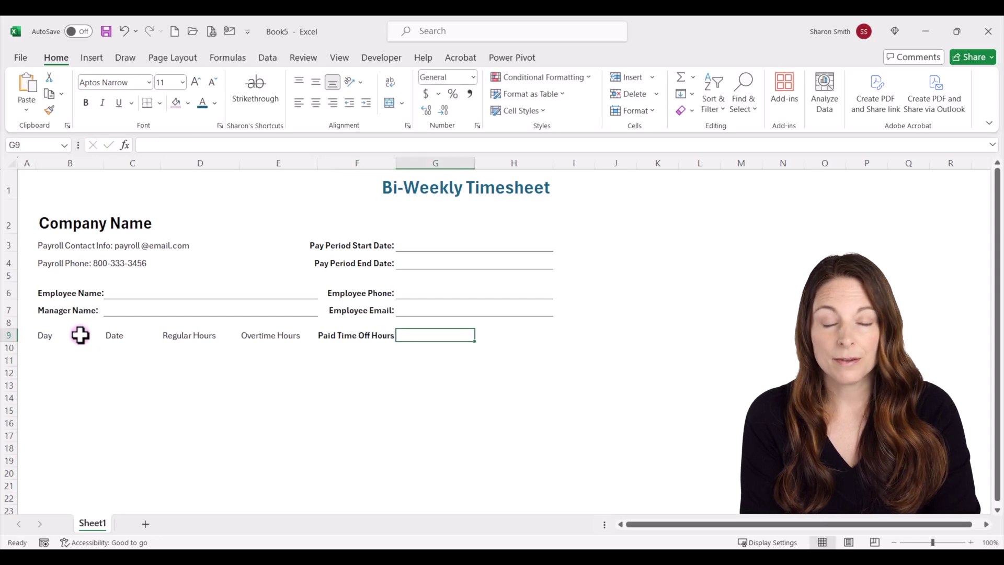
{"action": "type", "text": "Ty"}
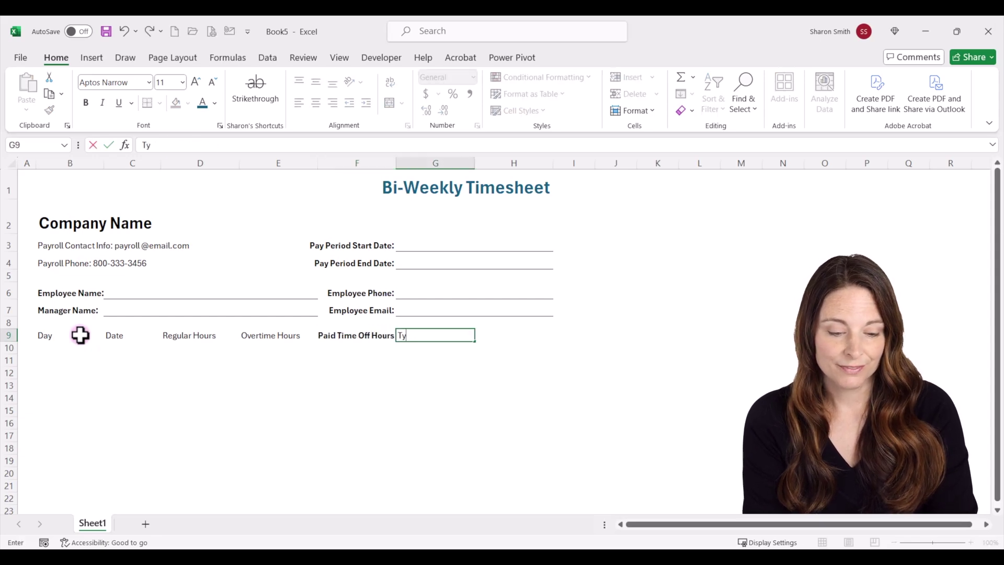
{"action": "type", "text": "TO"}
{"action": "key", "text": "Tab"}
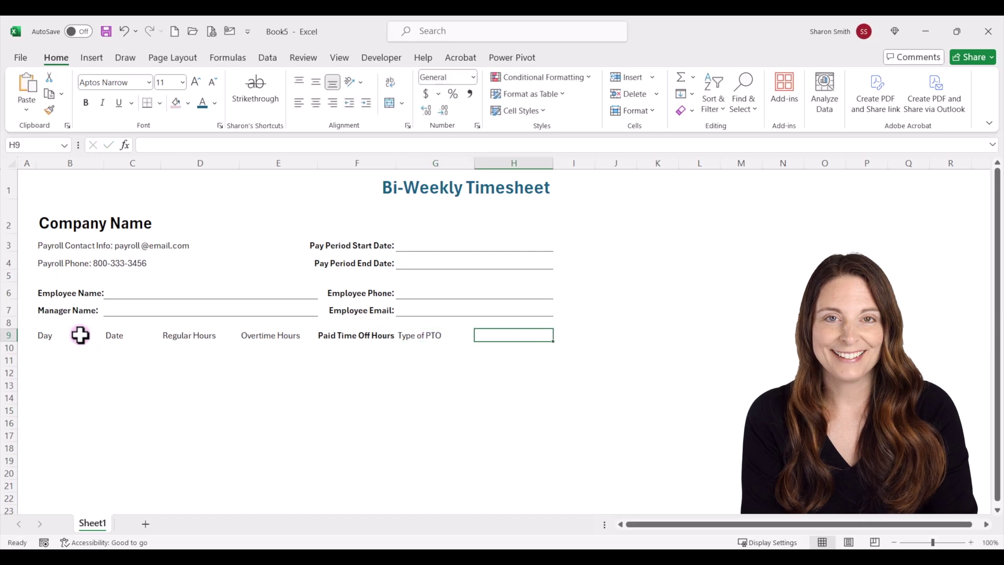
{"action": "type", "text": "T"}
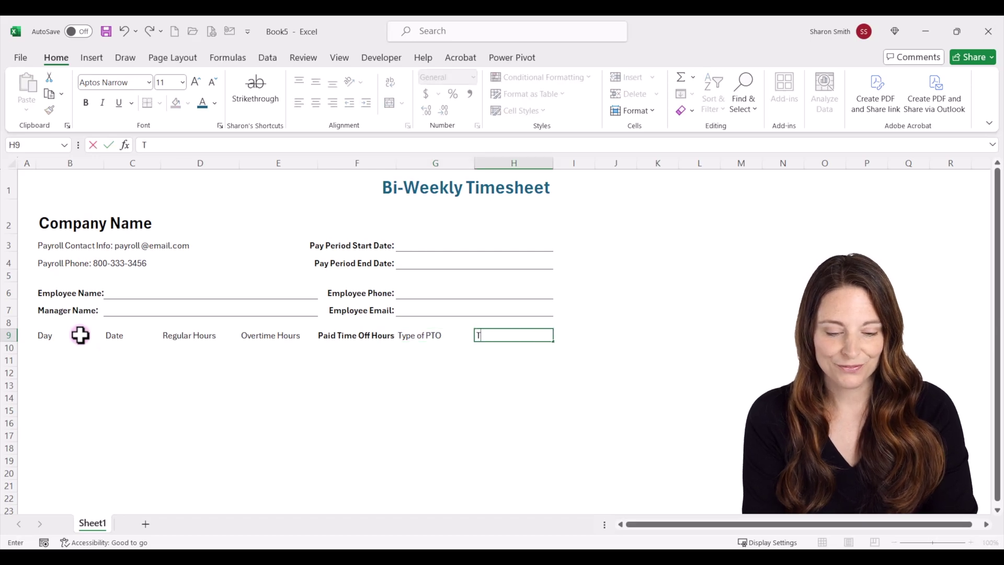
{"action": "type", "text": " Hours"}
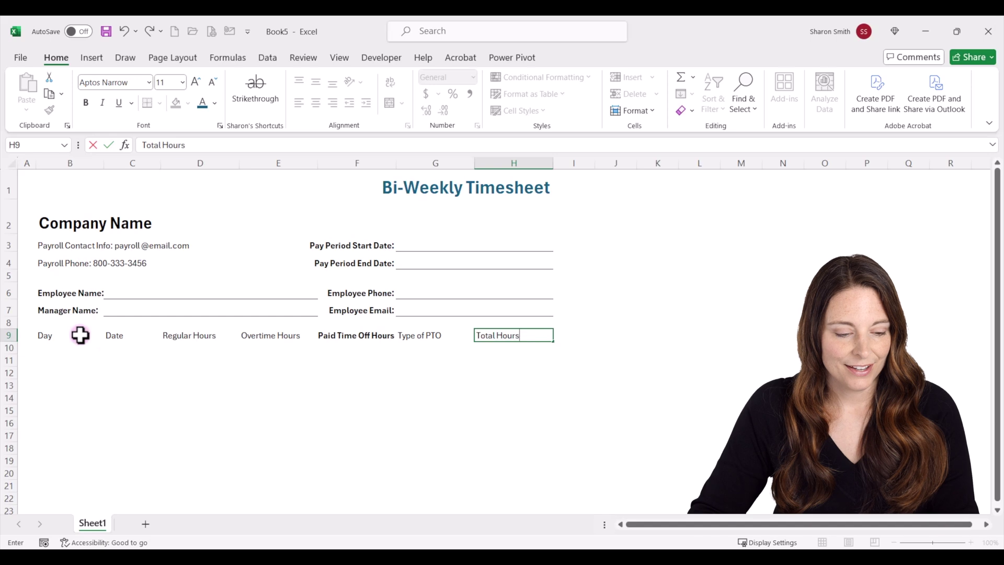
- Make the B9:H9 headings bold and centred with dark teal fill and white text
{"action": "left_click_drag", "start_coordinate": [55, 335], "coordinate": [488, 352]}
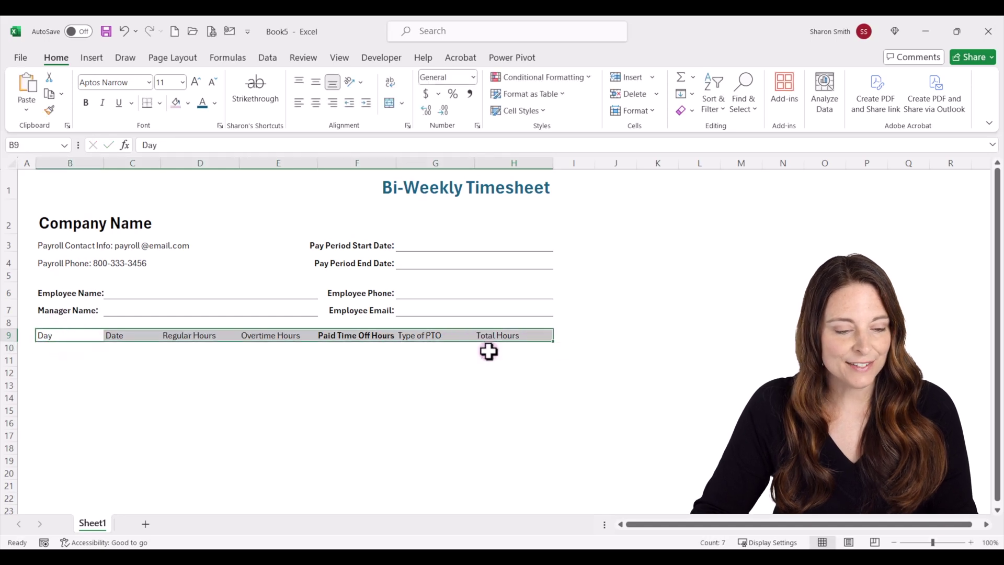
{"action": "left_click", "coordinate": [88, 103]}
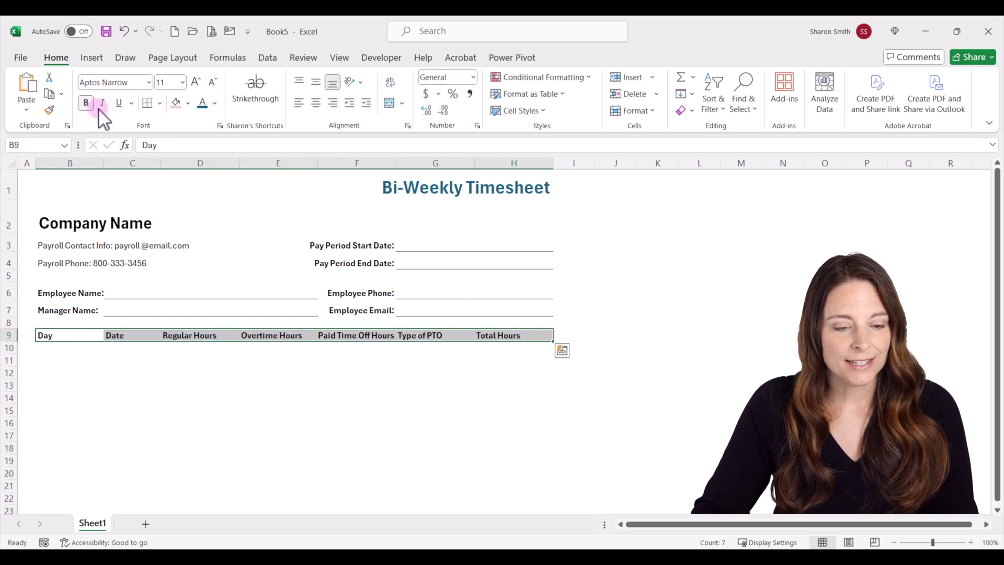
{"action": "left_click", "coordinate": [318, 105]}
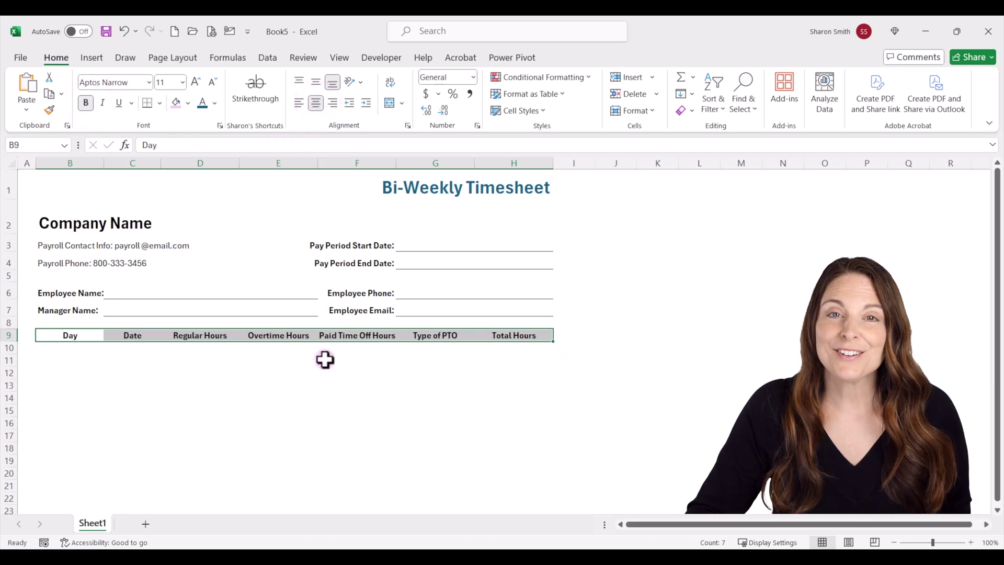
{"action": "left_click", "coordinate": [186, 103]}
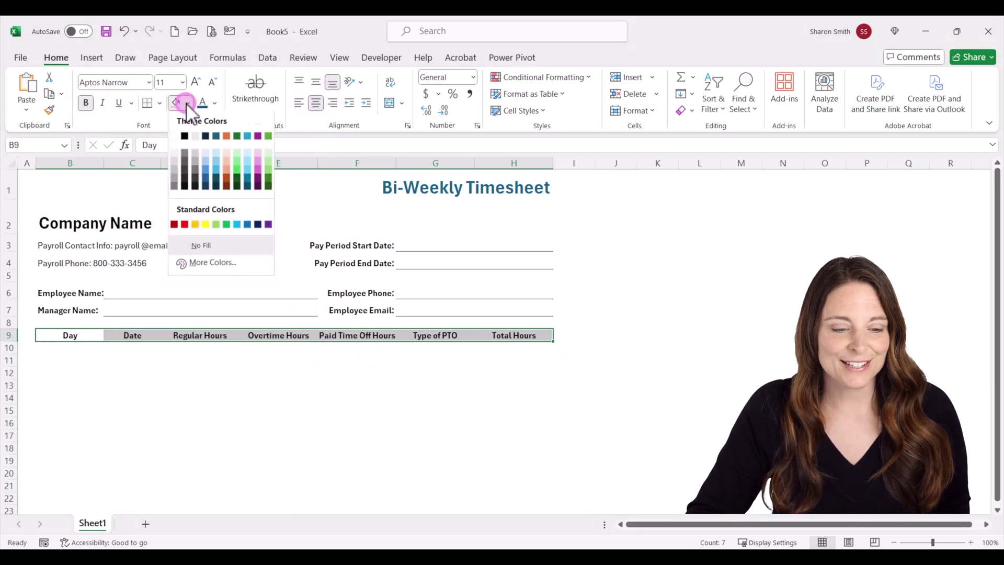
{"action": "left_click", "coordinate": [218, 134]}
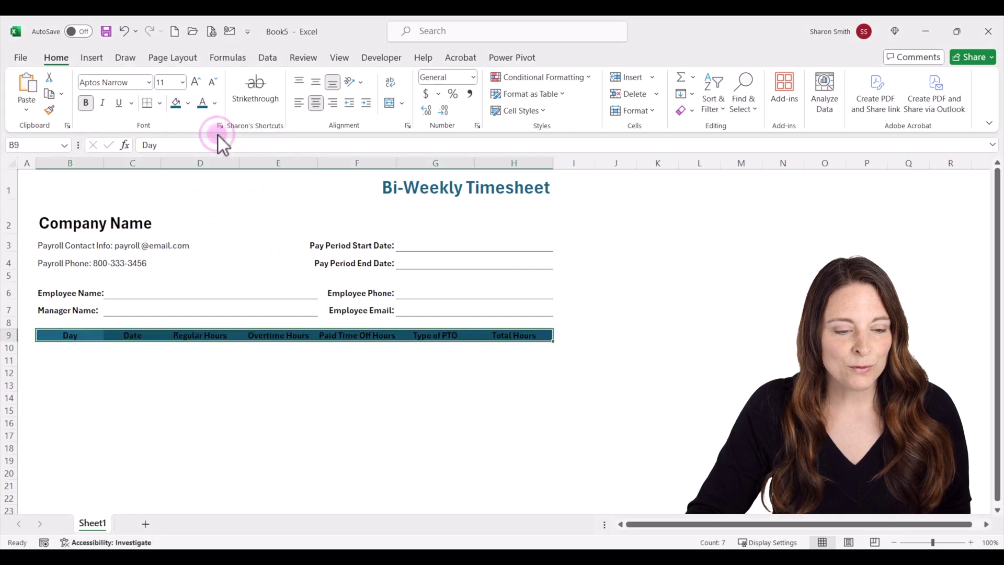
{"action": "left_click", "coordinate": [216, 103]}
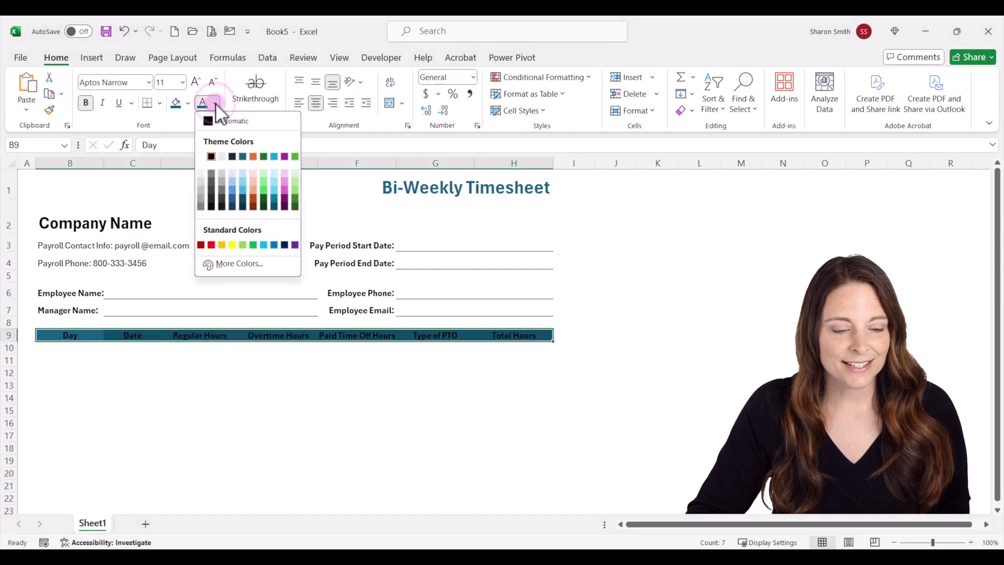
{"action": "left_click", "coordinate": [203, 153]}
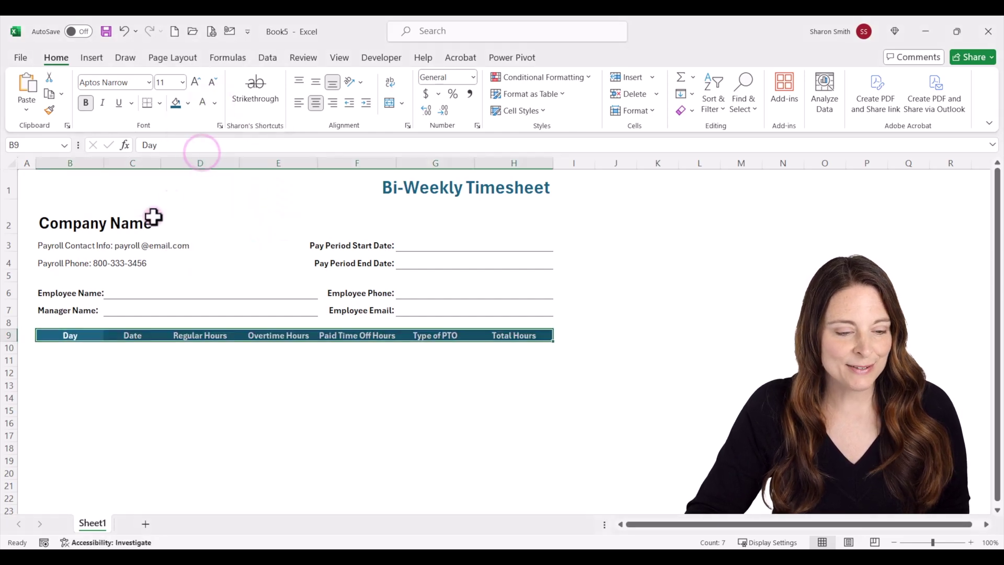
- Enlarge the headings to size 14, heighten row 9, and middle-align them
{"action": "left_click", "coordinate": [195, 82]}
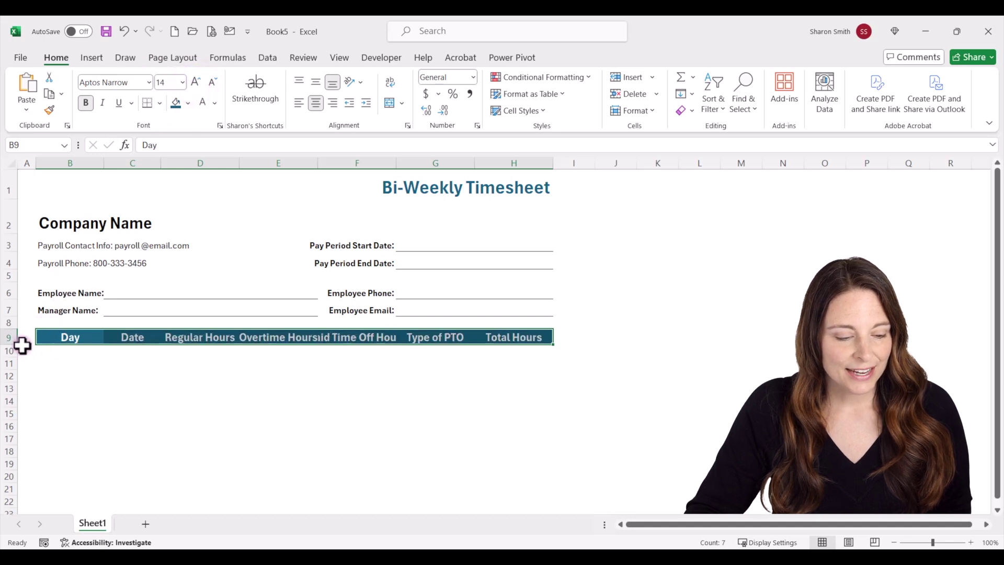
{"action": "left_click_drag", "start_coordinate": [14, 347], "coordinate": [14, 350]}
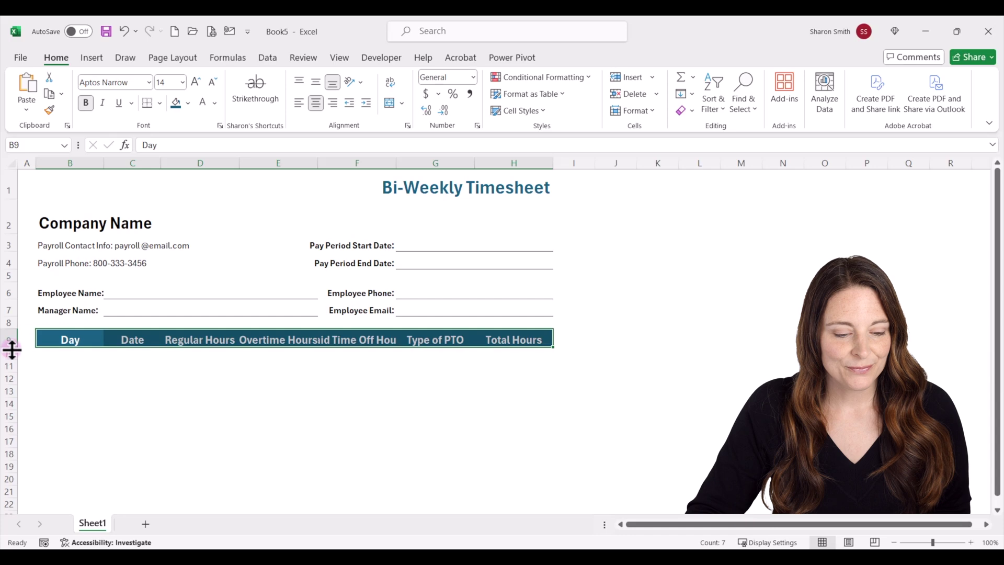
{"action": "left_click_drag", "start_coordinate": [14, 348], "coordinate": [14, 349]}
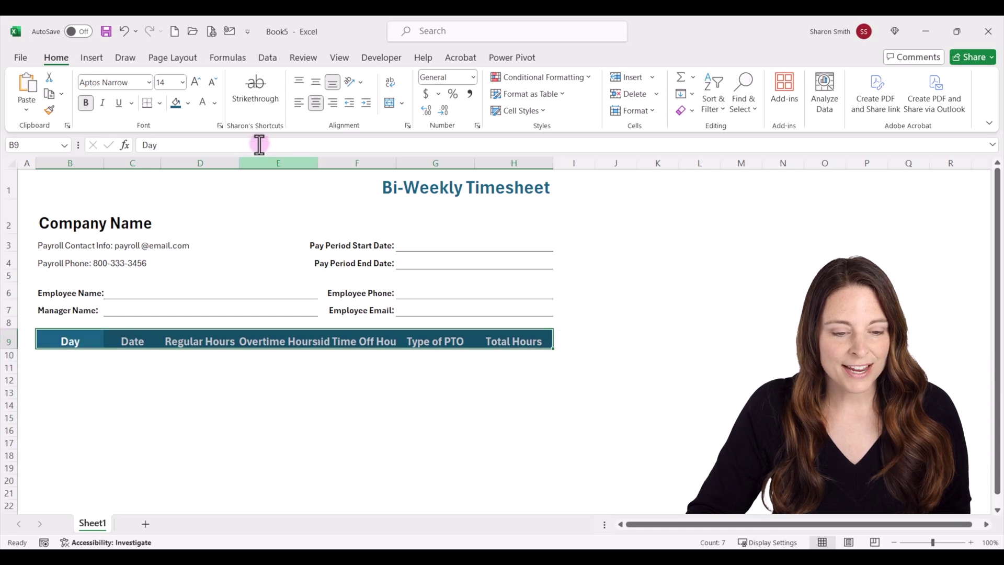
{"action": "left_click", "coordinate": [317, 80]}
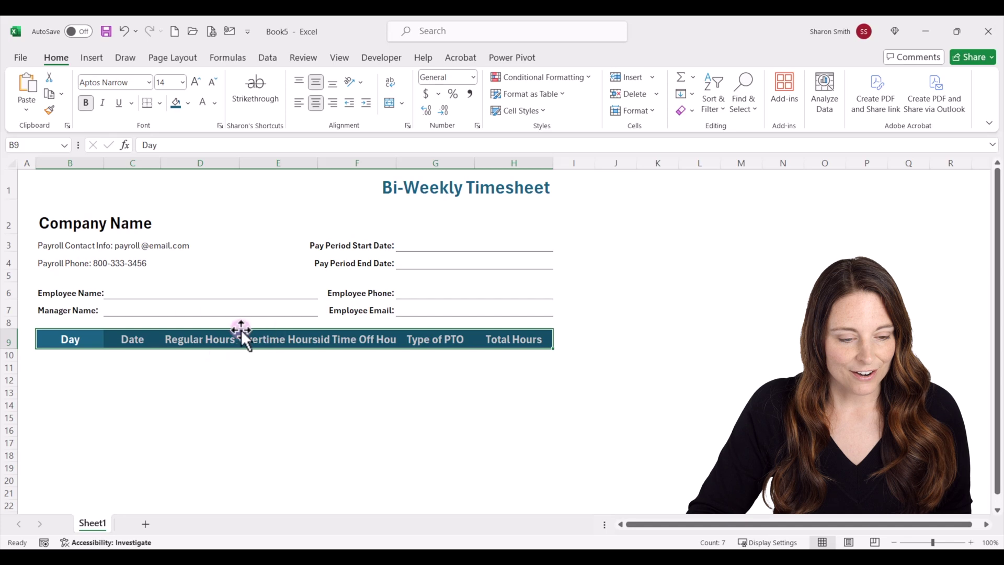
- Widen columns D through H so headings like Paid Time Off Hours fit
{"action": "left_click_drag", "start_coordinate": [197, 162], "coordinate": [486, 163]}
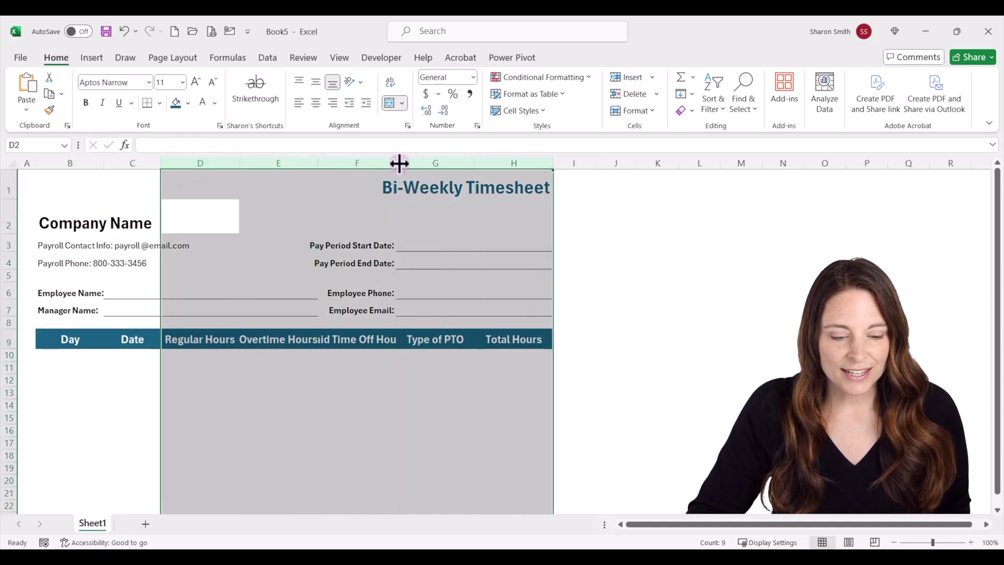
{"action": "left_click_drag", "start_coordinate": [396, 162], "coordinate": [417, 162]}
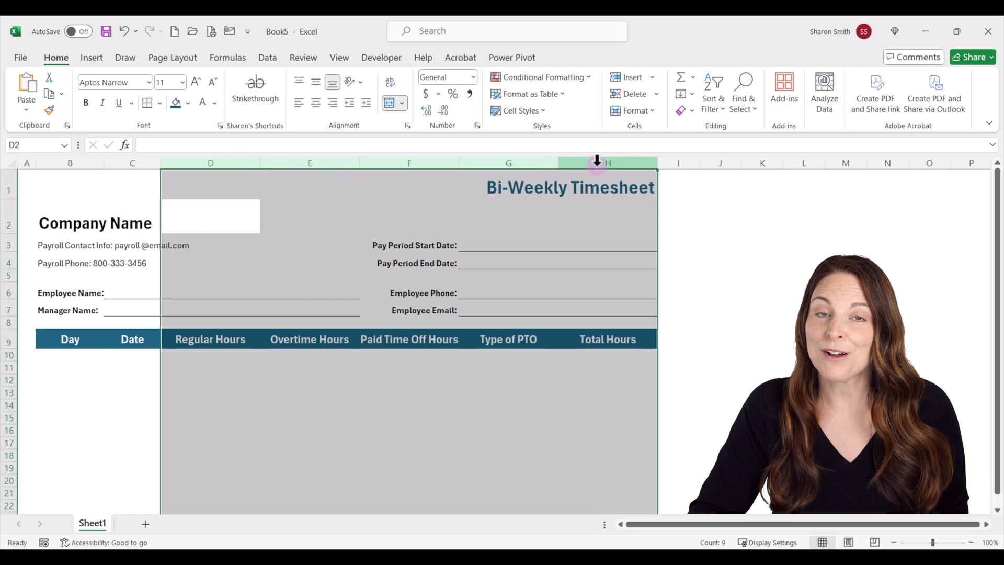
{"action": "left_click", "coordinate": [78, 355]}
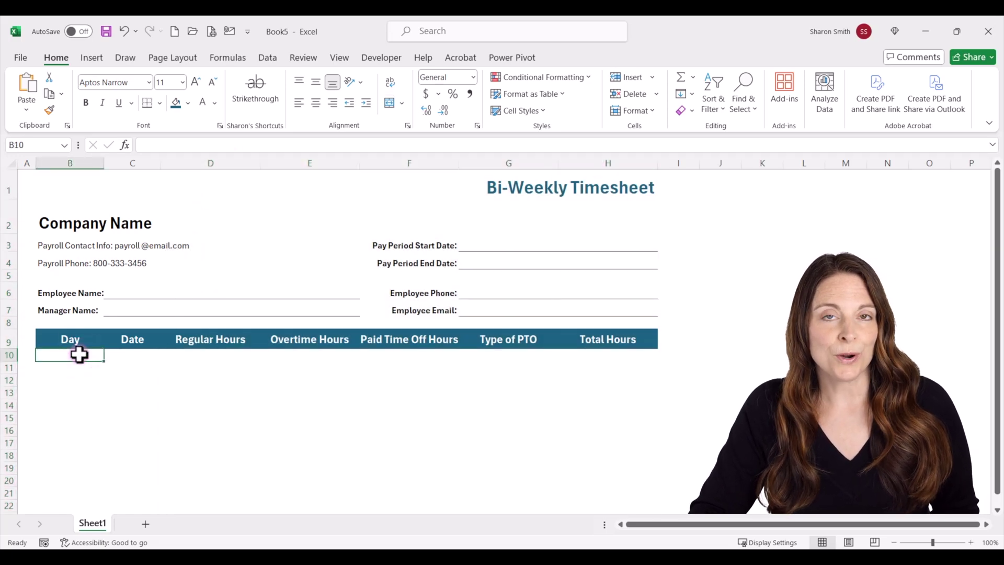
{"action": "scroll", "coordinate": [78, 355], "scroll_direction": "down", "scroll_amount": 2}
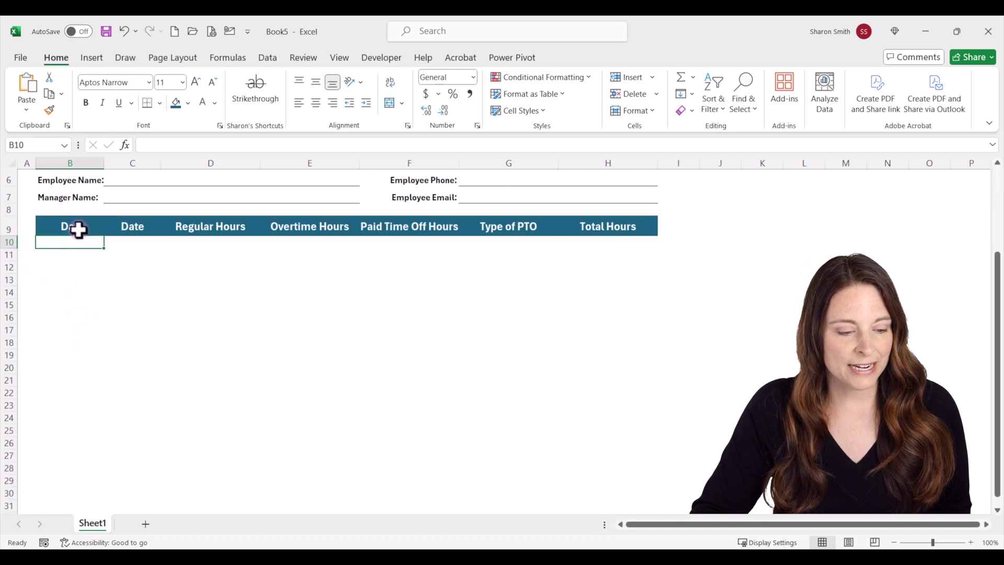
- Apply All Borders to the hours table B9:H23
{"action": "mouse_move", "coordinate": [76, 226]}
{"action": "left_mouse_down"}
{"action": "mouse_move", "coordinate": [416, 408]}
{"action": "mouse_move", "coordinate": [451, 418]}
{"action": "mouse_move", "coordinate": [495, 401]}
{"action": "mouse_move", "coordinate": [610, 402]}
{"action": "left_mouse_up"}
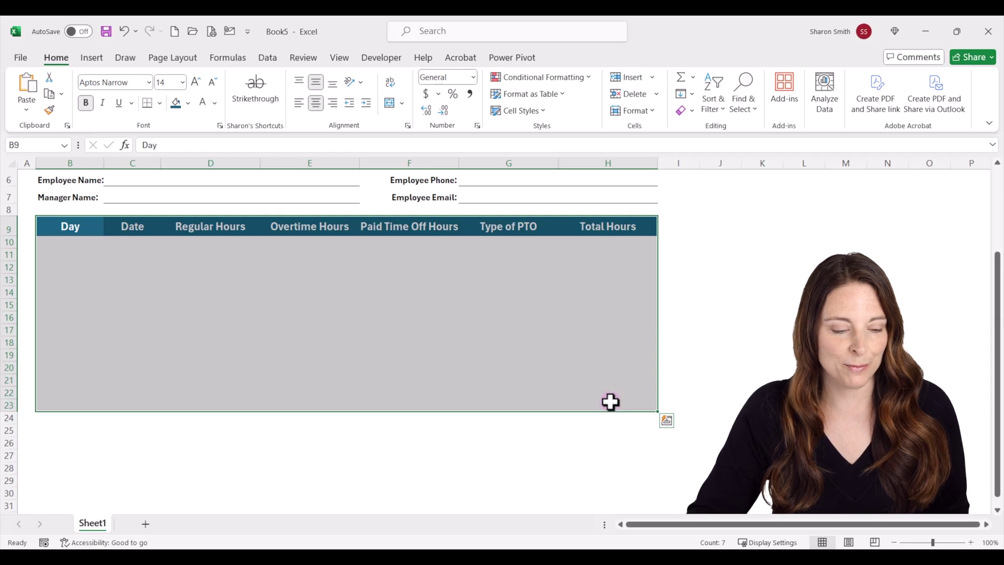
{"action": "left_click", "coordinate": [162, 105]}
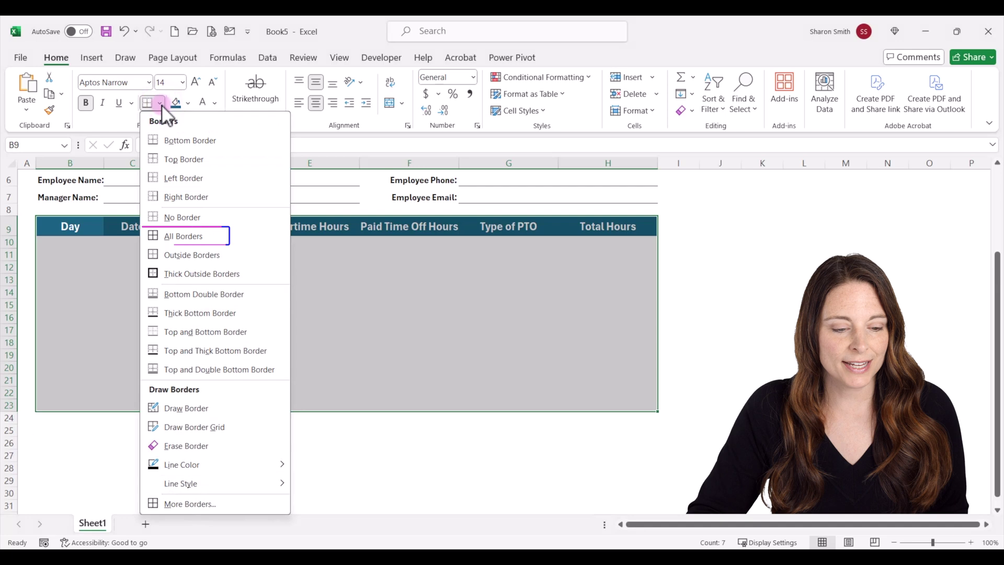
{"action": "left_click", "coordinate": [187, 235]}
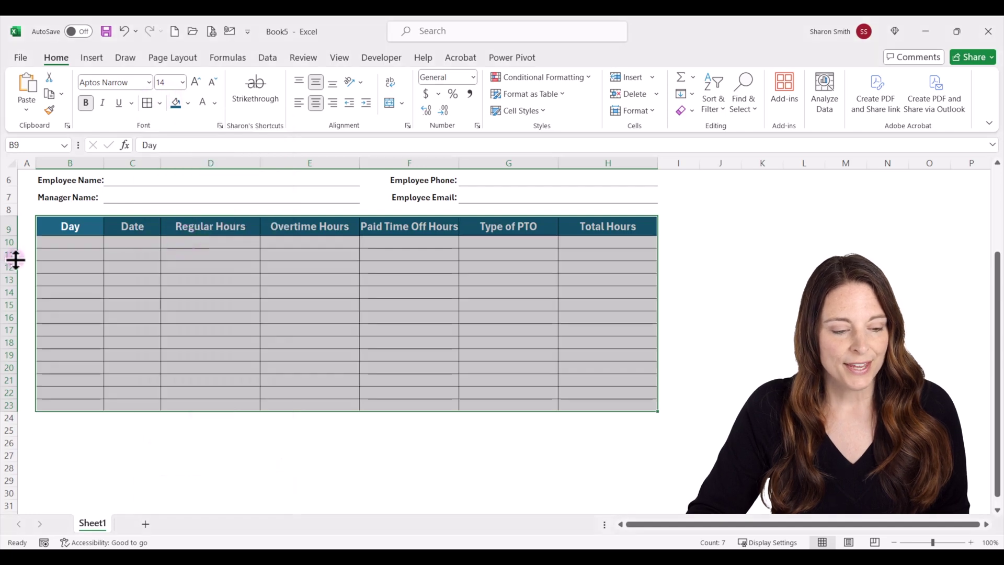
- Make rows 10 through 23 taller
{"action": "left_click", "coordinate": [7, 243]}
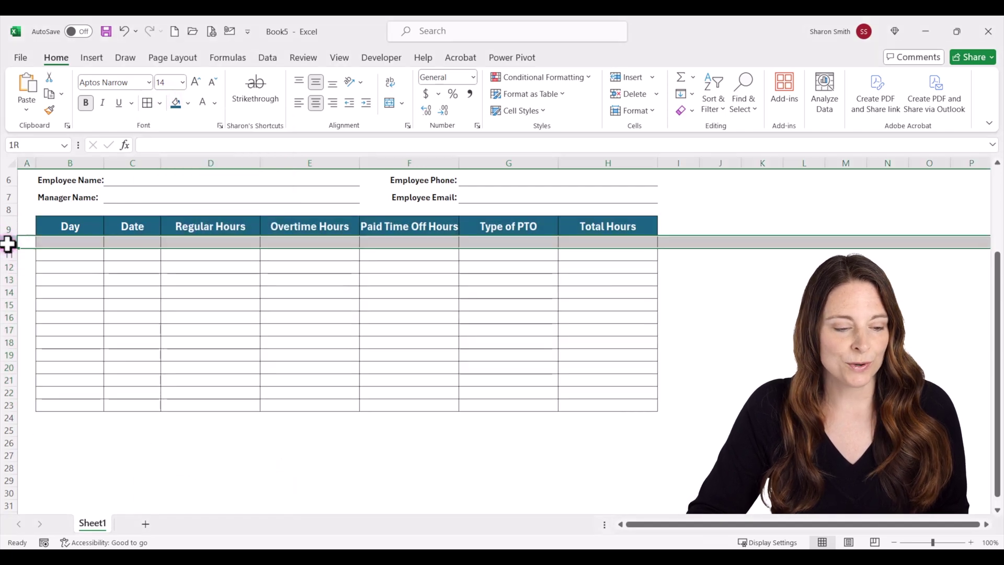
{"action": "left_click_drag", "start_coordinate": [7, 242], "coordinate": [15, 402]}
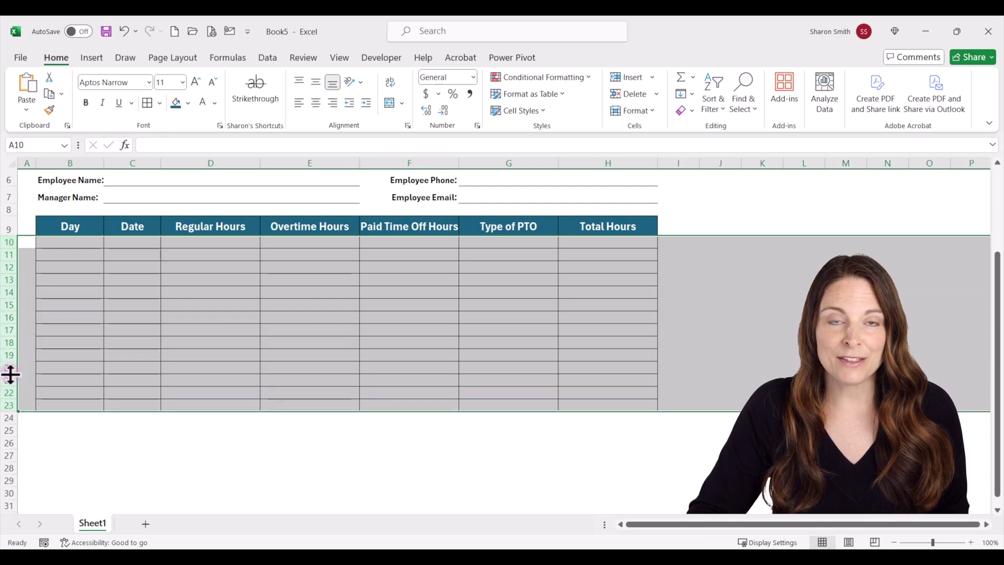
{"action": "left_click_drag", "start_coordinate": [11, 373], "coordinate": [10, 380]}
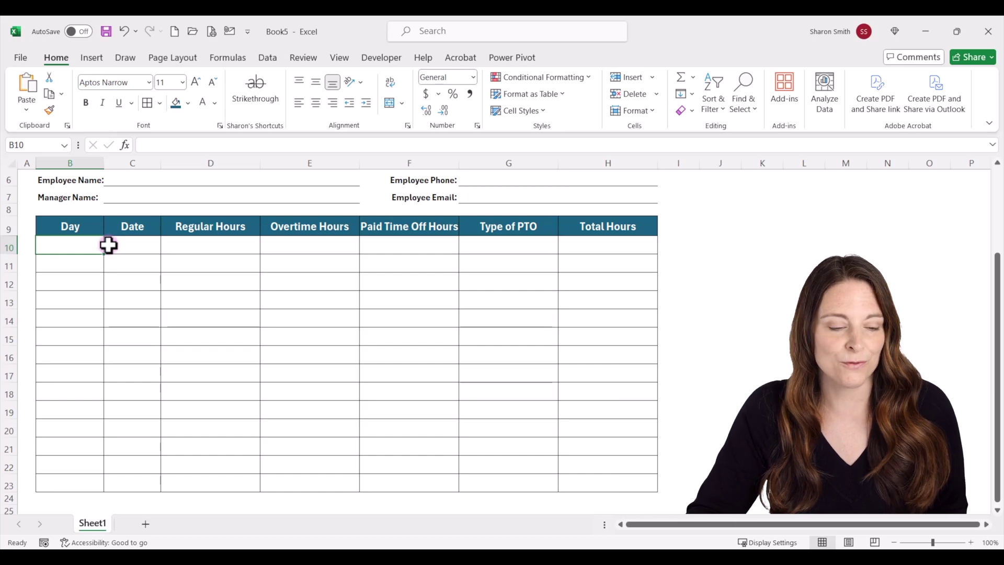
- Fill the Day and Date entry cells of the hours table light blue
{"action": "mouse_move", "coordinate": [83, 239]}
{"action": "left_mouse_down"}
{"action": "mouse_move", "coordinate": [67, 384]}
{"action": "mouse_move", "coordinate": [77, 475]}
{"action": "left_mouse_up"}
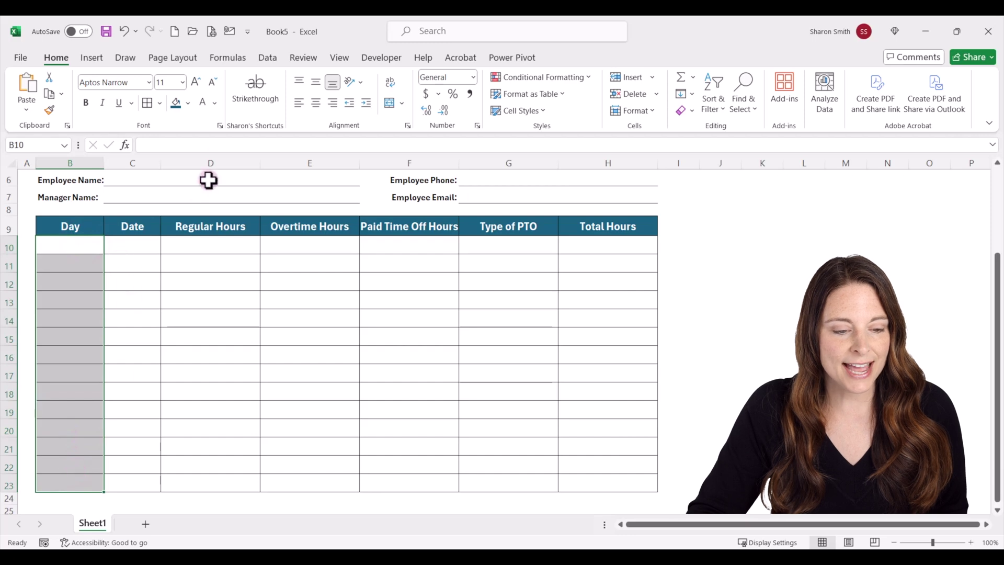
{"action": "left_click", "coordinate": [188, 103]}
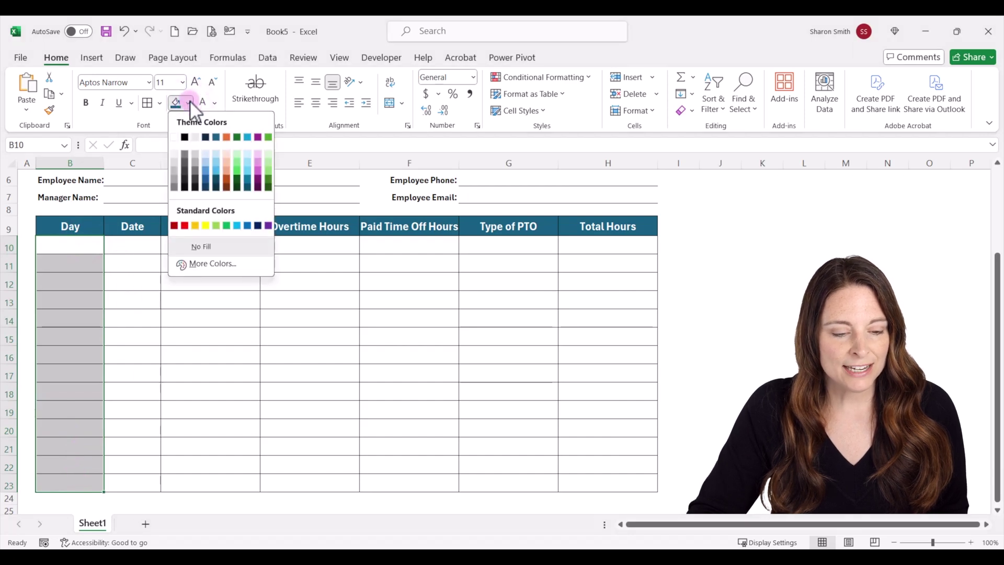
{"action": "left_click", "coordinate": [215, 160]}
{"action": "left_click_drag", "start_coordinate": [147, 244], "coordinate": [145, 478]}
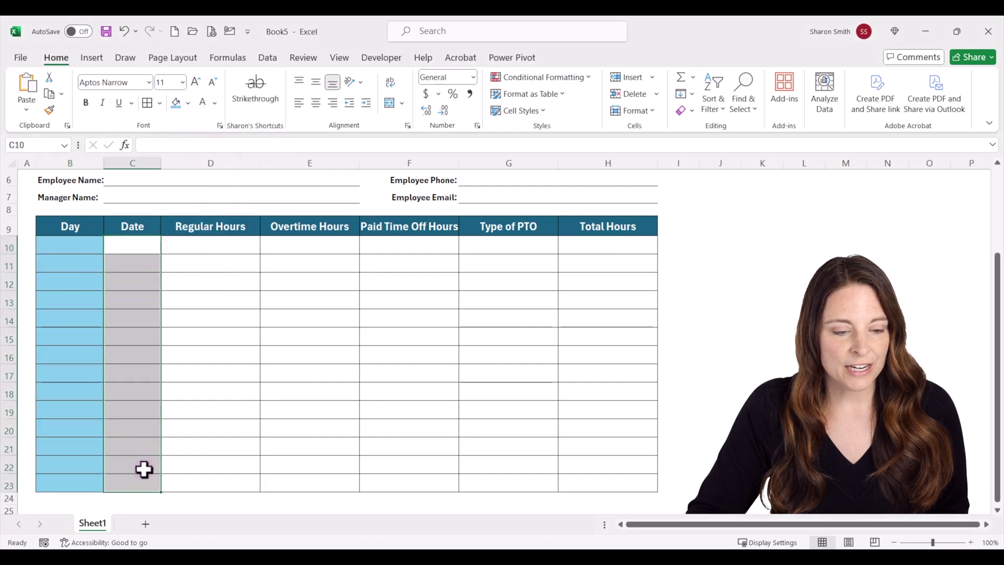
{"action": "left_click", "coordinate": [189, 103]}
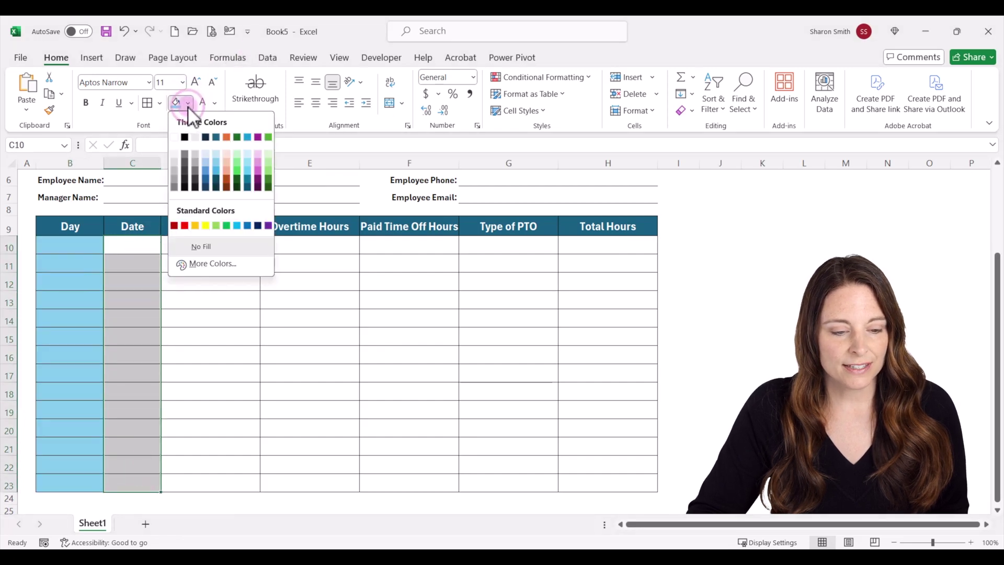
{"action": "left_click", "coordinate": [216, 153]}
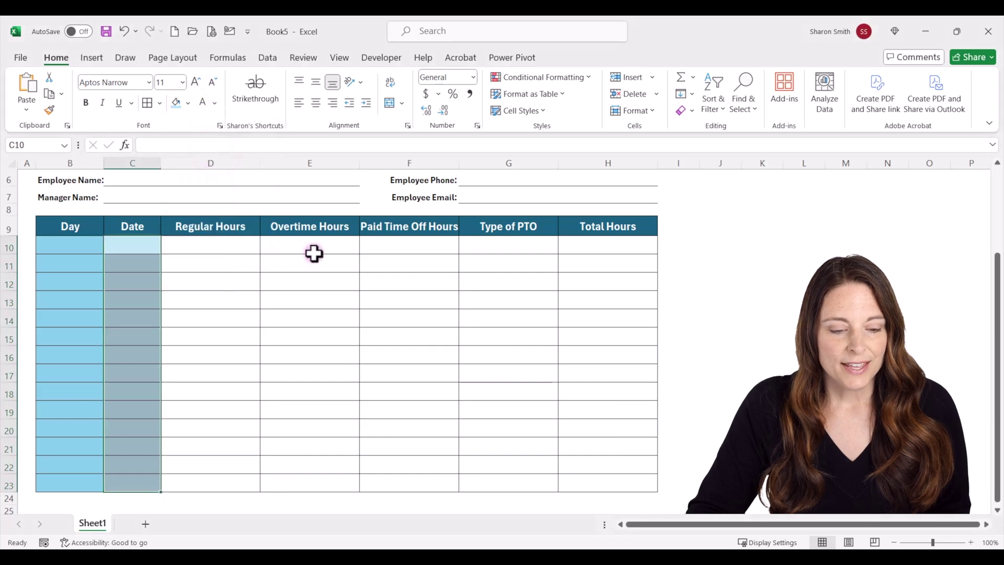
- Shade the Overtime Hours (E10:E23) and Type of PTO (G10:G23) cells grey
{"action": "left_click_drag", "start_coordinate": [314, 253], "coordinate": [332, 475]}
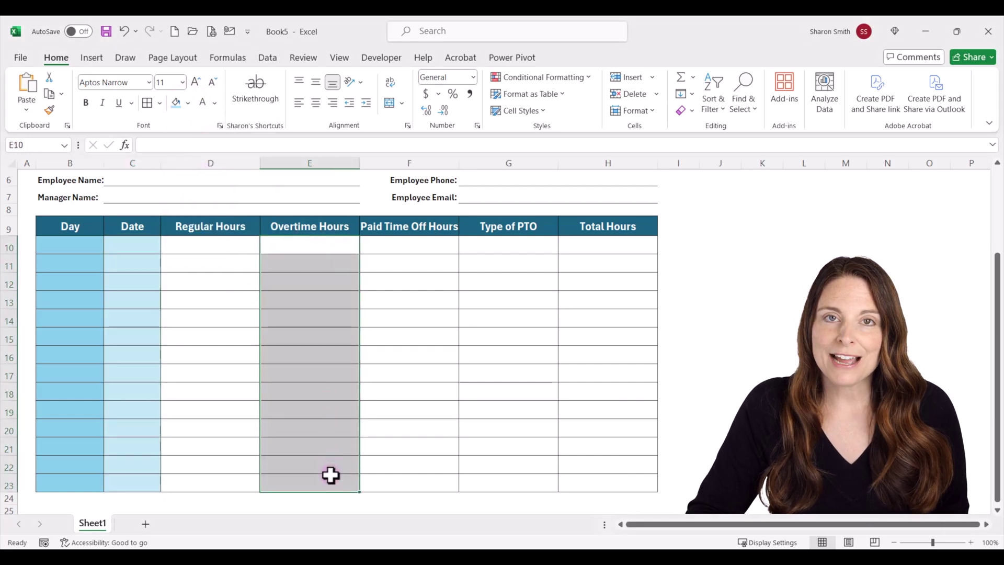
{"action": "left_click", "coordinate": [188, 105]}
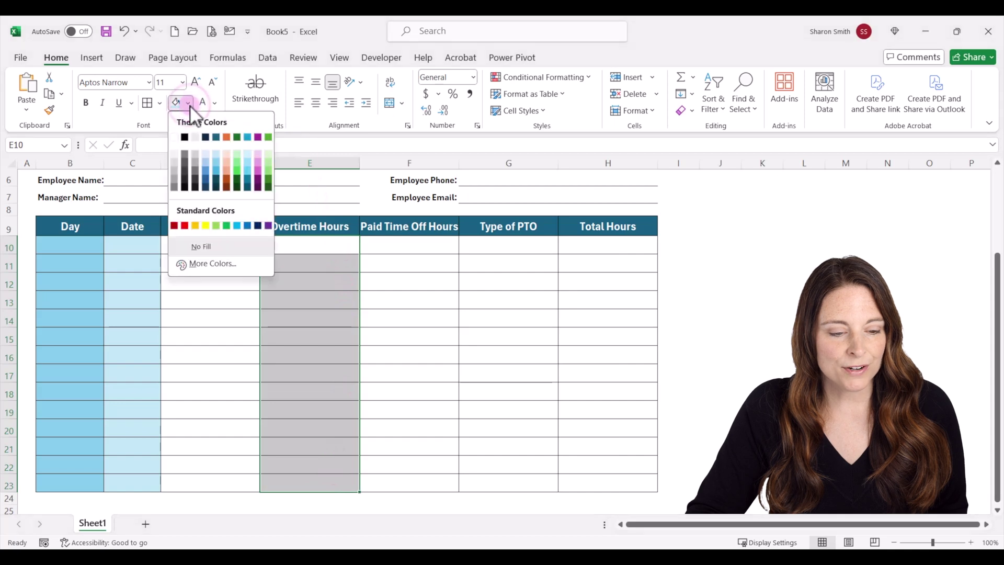
{"action": "left_click", "coordinate": [175, 153]}
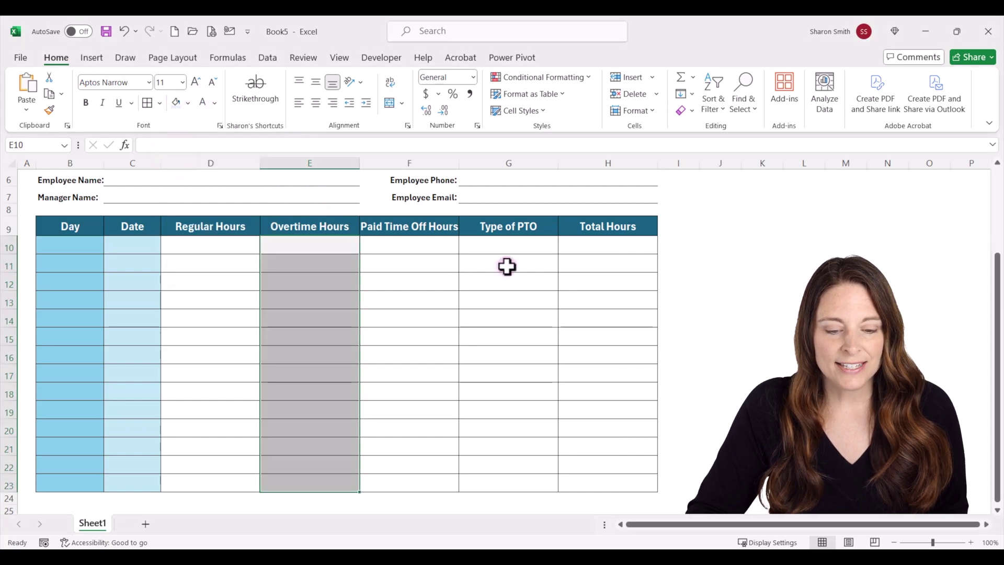
{"action": "left_click_drag", "start_coordinate": [506, 246], "coordinate": [526, 480]}
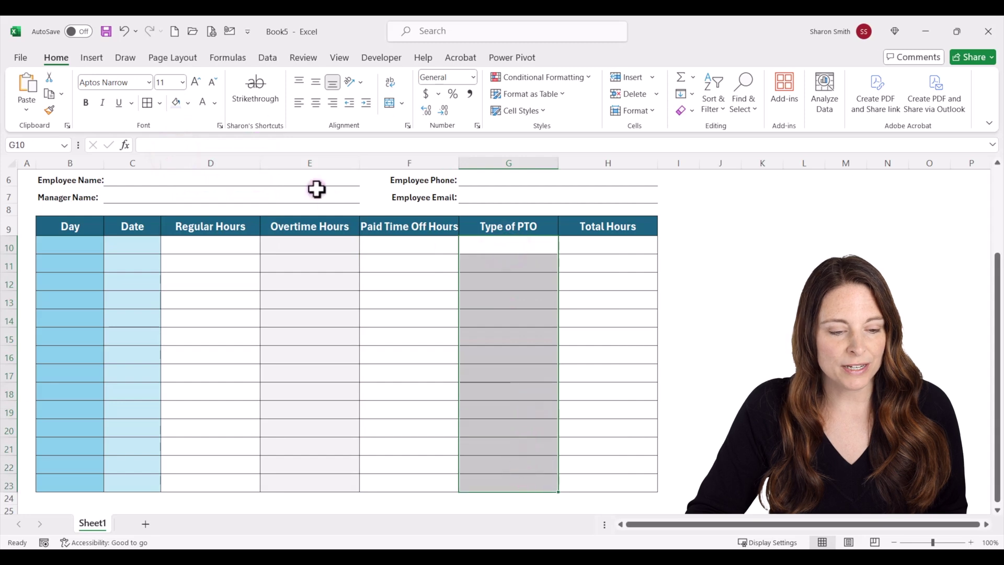
{"action": "left_click", "coordinate": [187, 105]}
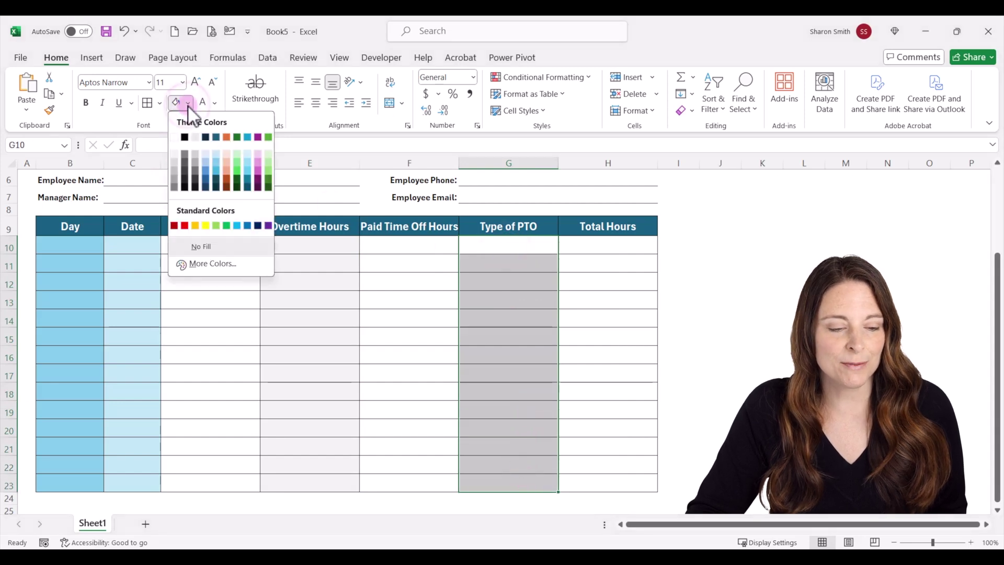
{"action": "left_click", "coordinate": [175, 161]}
{"action": "scroll", "coordinate": [283, 249], "scroll_direction": "down", "scroll_amount": 1}
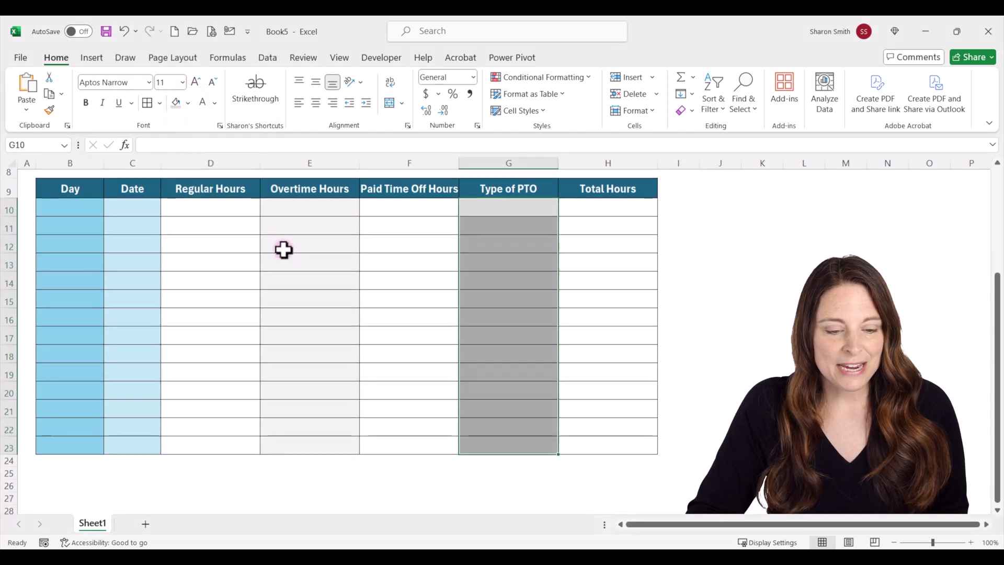
{"action": "scroll", "coordinate": [283, 249], "scroll_direction": "up", "scroll_amount": 2}
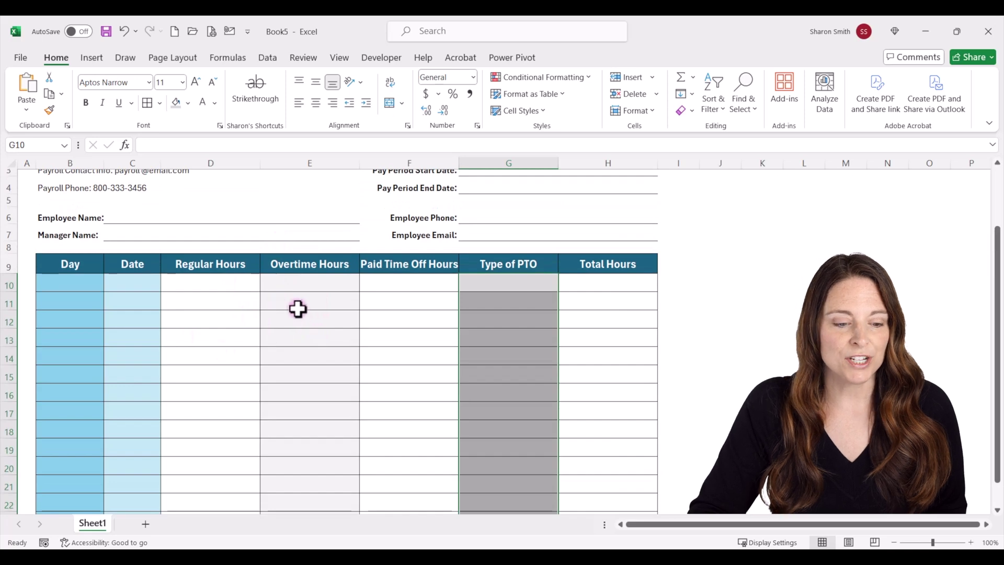
{"action": "scroll", "coordinate": [298, 309], "scroll_direction": "up", "scroll_amount": 2}
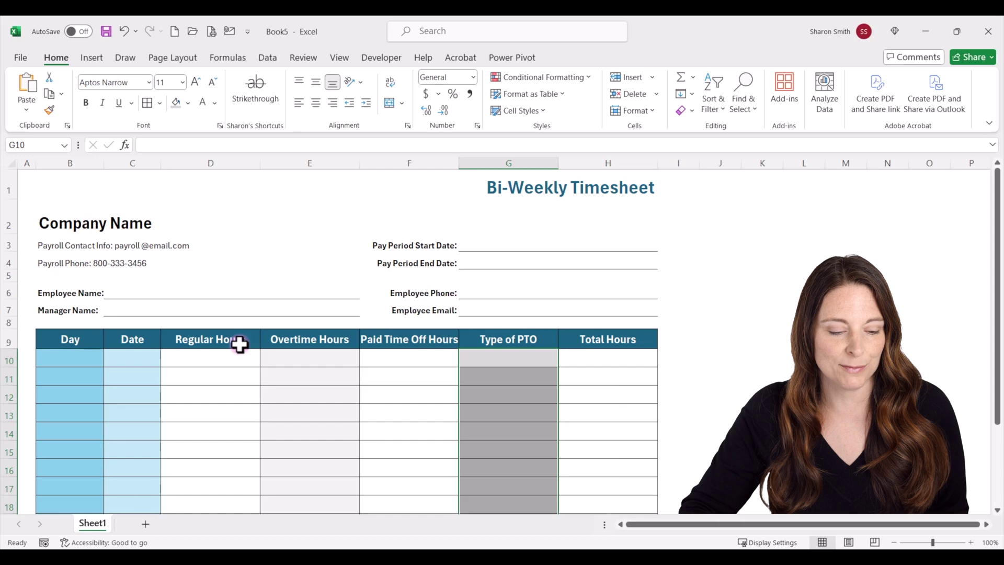
{"action": "scroll", "coordinate": [239, 338], "scroll_direction": "down", "scroll_amount": 1}
{"action": "scroll", "coordinate": [242, 318], "scroll_direction": "down", "scroll_amount": 2}
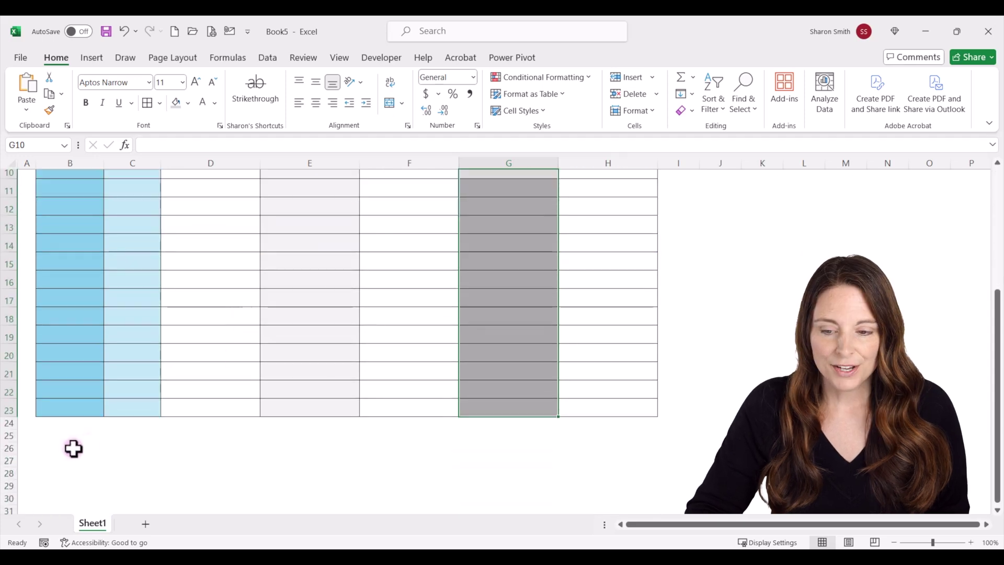
- Increase the height of rows 24–26 just below the hours table
{"action": "left_click", "coordinate": [141, 424]}
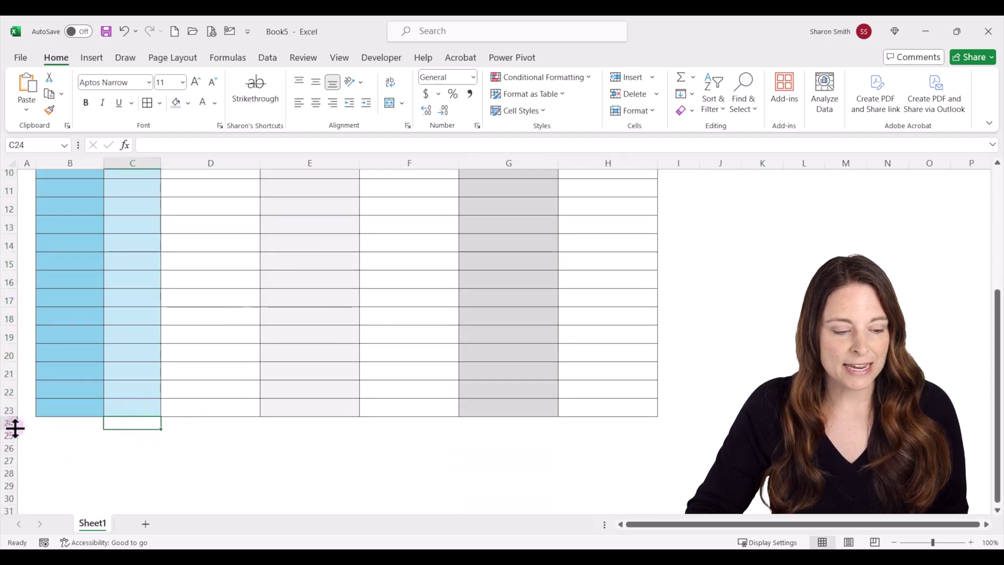
{"action": "left_click_drag", "start_coordinate": [11, 424], "coordinate": [5, 444]}
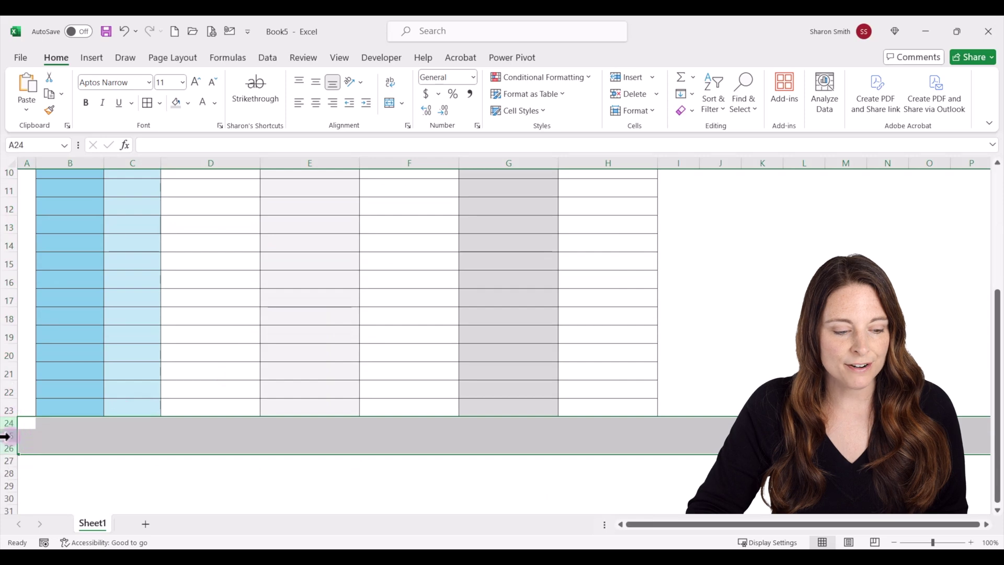
{"action": "left_click_drag", "start_coordinate": [11, 430], "coordinate": [11, 439]}
{"action": "left_click", "coordinate": [149, 429]}
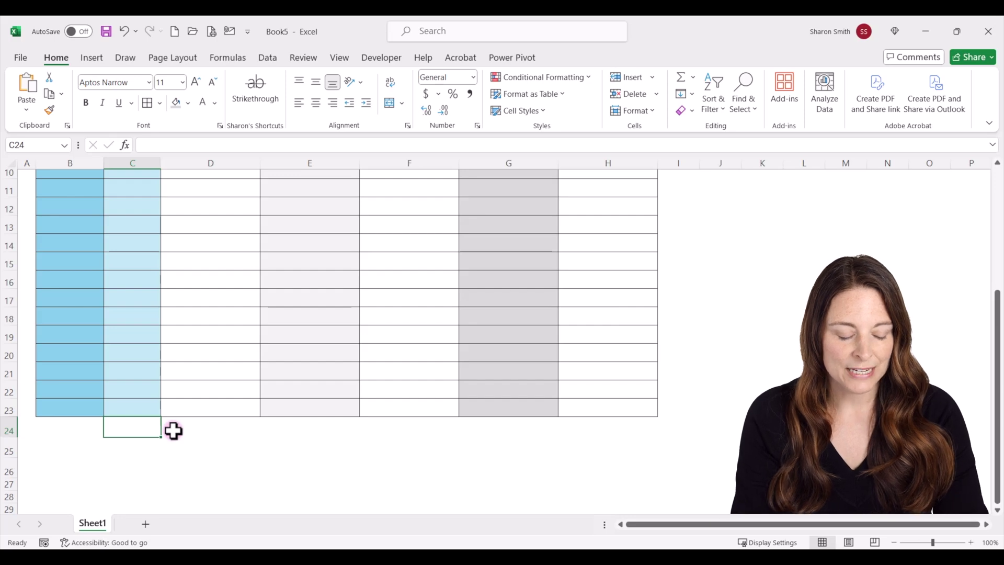
{"action": "type", "text": "T"}
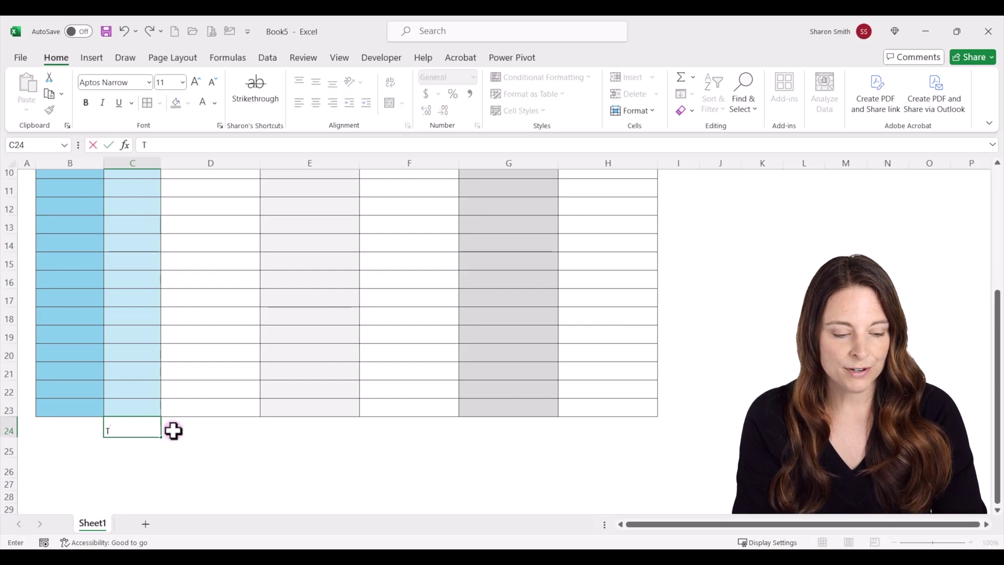
{"action": "type", "text": "urs"}
- Enter Total Hours, Rate Per Hour and Total Pay in C24, C25 and C26
{"action": "key", "text": "Return"}
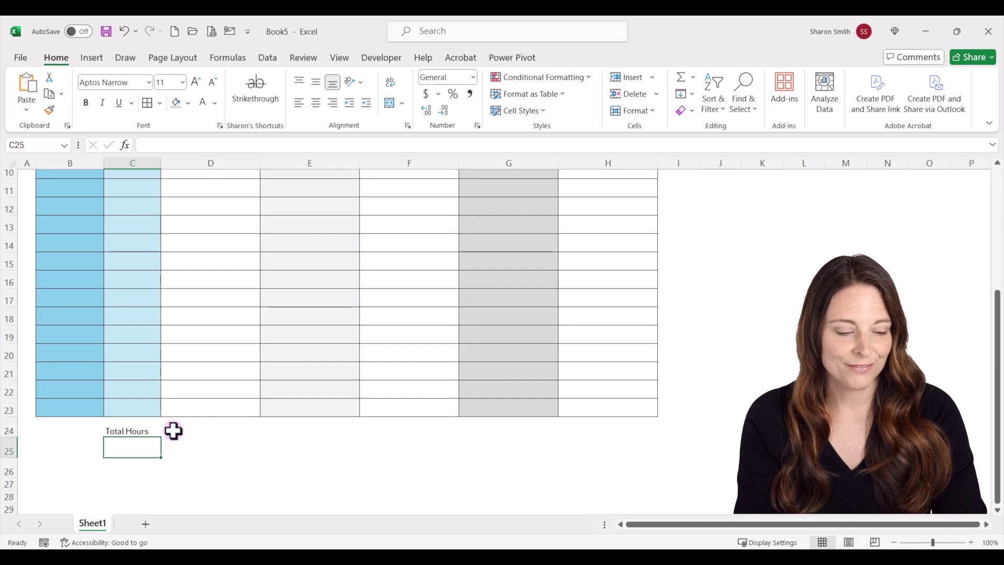
{"action": "type", "text": "Rate Per Hour"}
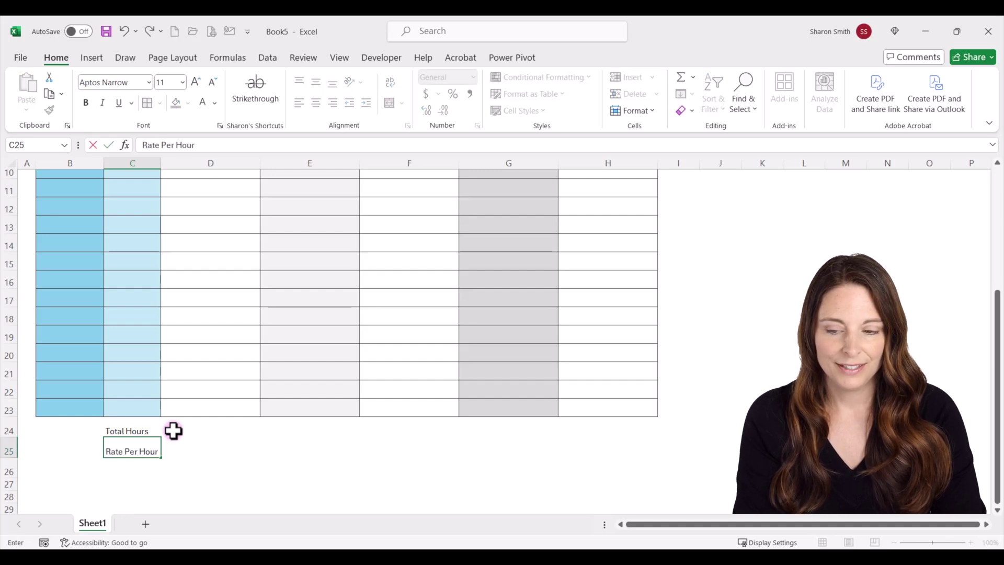
{"action": "key", "text": "Return"}
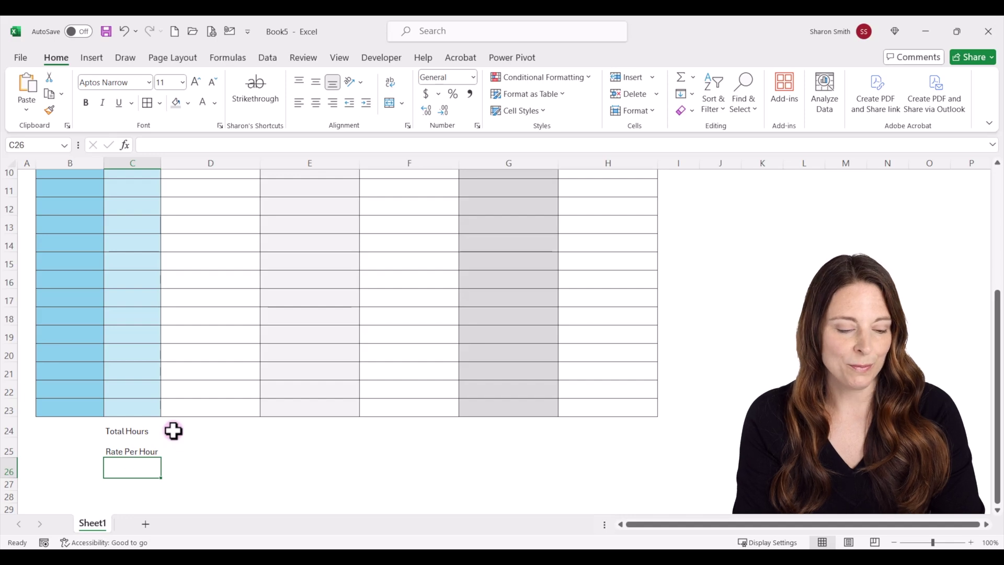
{"action": "type", "text": "Total Pay"}
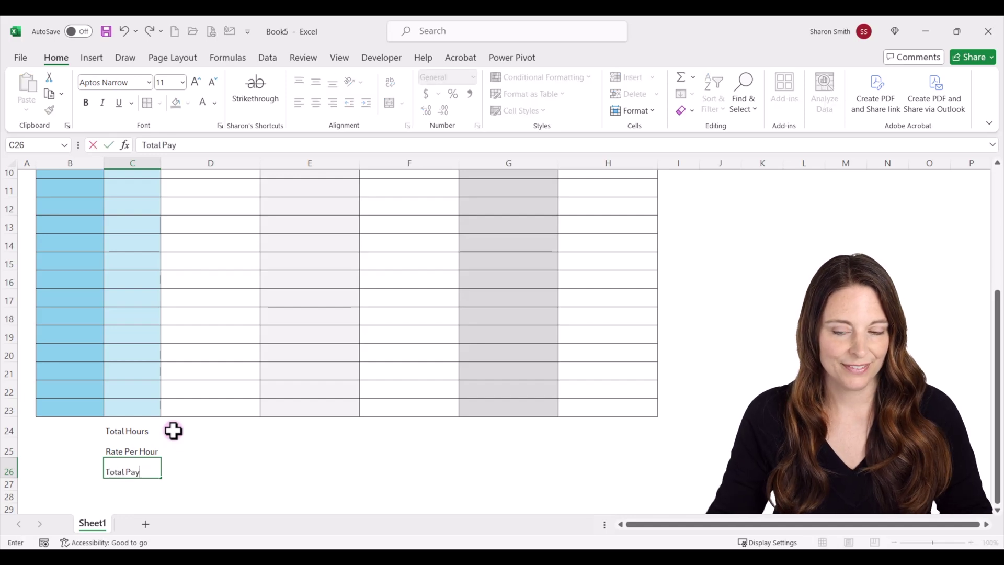
{"action": "key", "text": "Return"}
{"action": "mouse_move", "coordinate": [139, 430]}
{"action": "left_mouse_down"}
{"action": "mouse_move", "coordinate": [140, 471]}
{"action": "mouse_move", "coordinate": [602, 459]}
{"action": "left_mouse_up"}
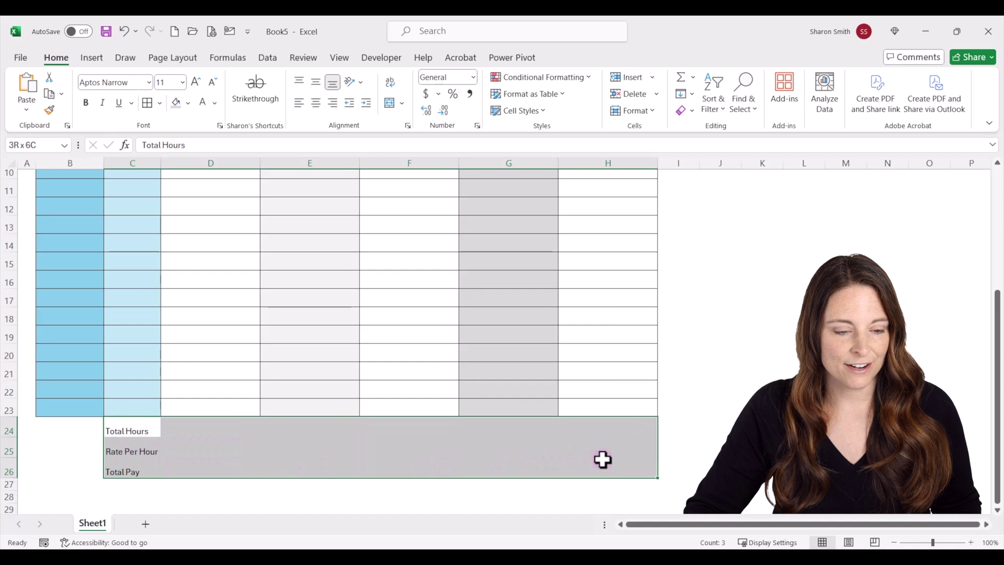
- Apply All Borders to C24:H26, bold labels C24:C26, and fill D24:H26 grey
{"action": "left_click", "coordinate": [148, 107]}
{"action": "left_click_drag", "start_coordinate": [141, 423], "coordinate": [144, 469]}
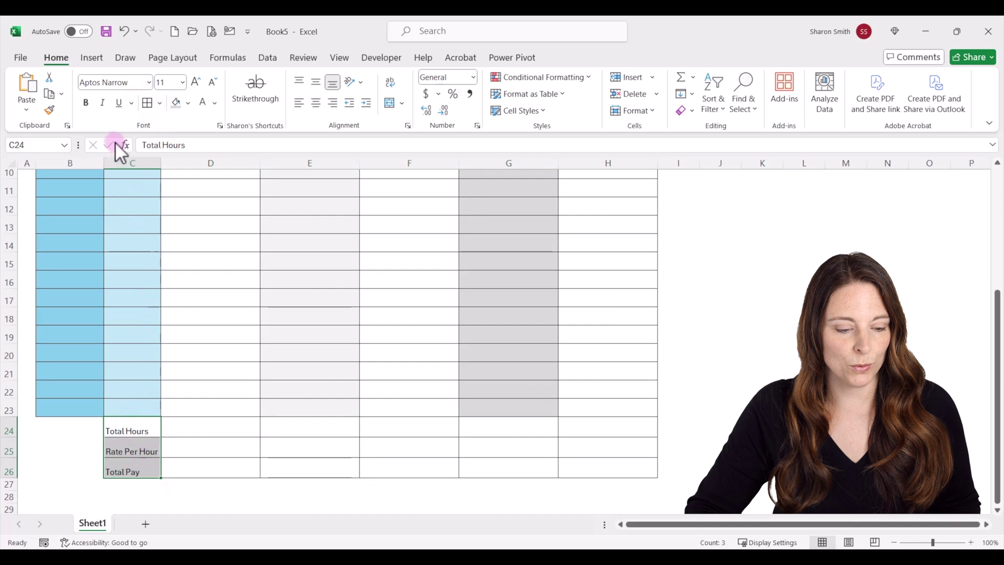
{"action": "left_click", "coordinate": [87, 104]}
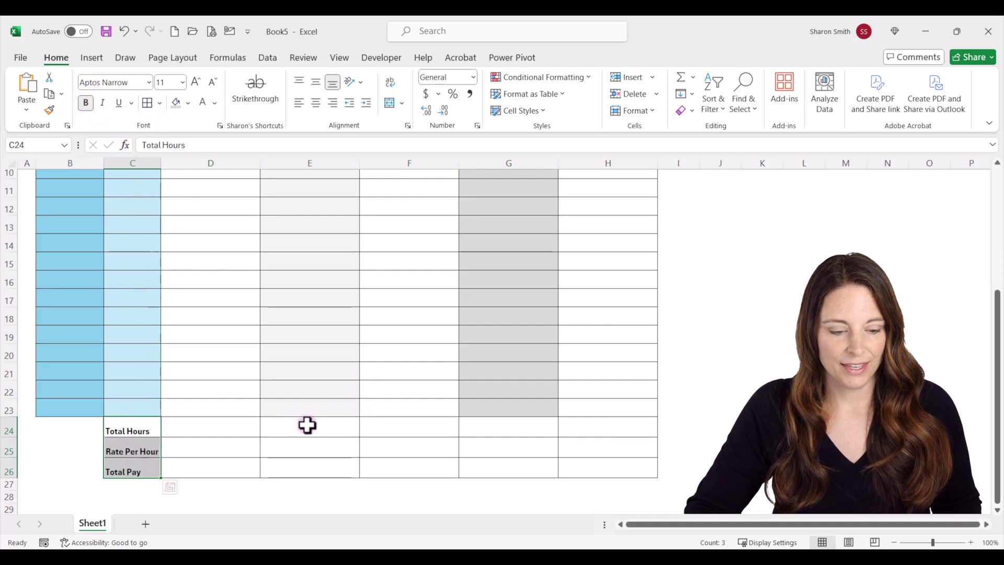
{"action": "left_click_drag", "start_coordinate": [241, 433], "coordinate": [584, 468]}
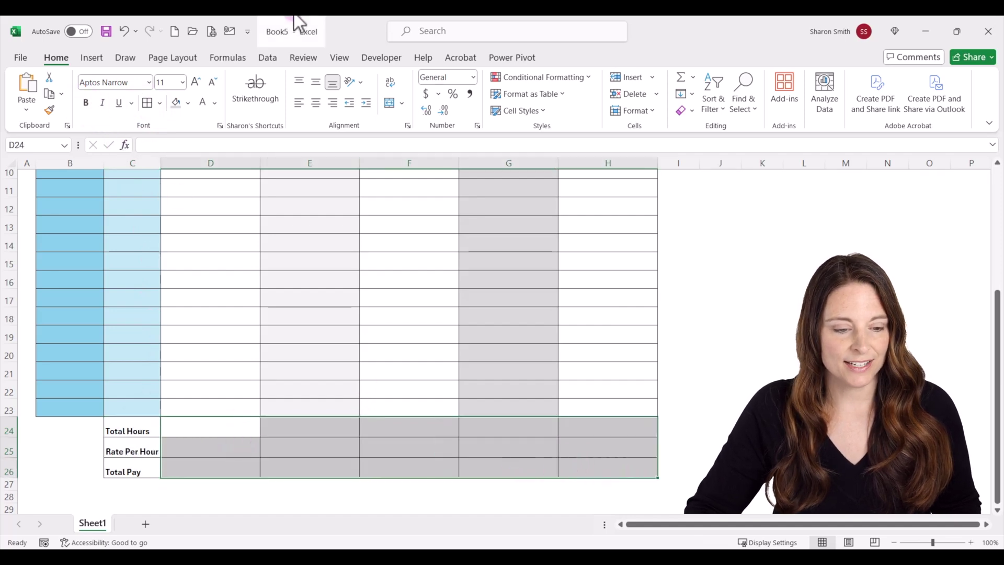
{"action": "left_click", "coordinate": [189, 103]}
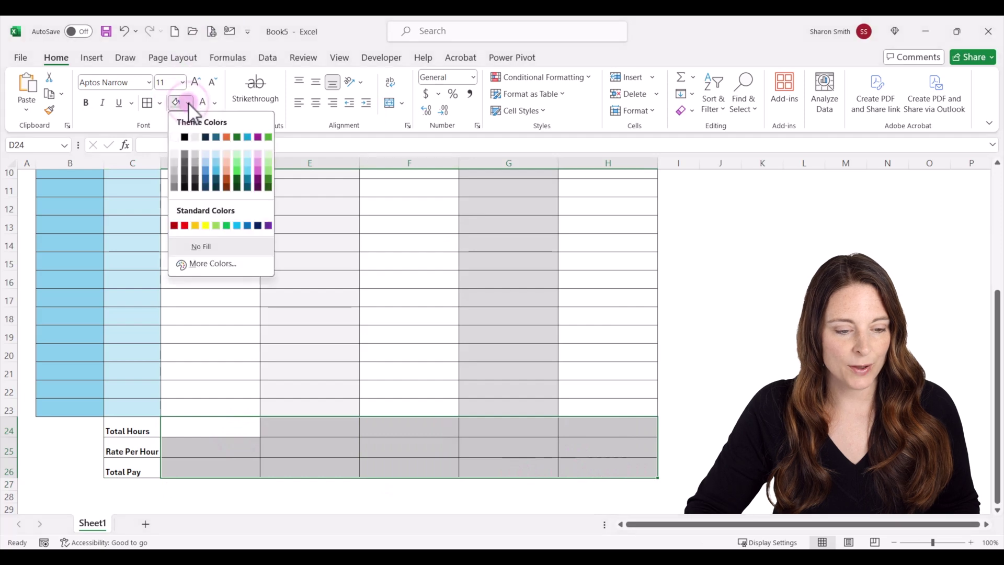
{"action": "left_click", "coordinate": [175, 162]}
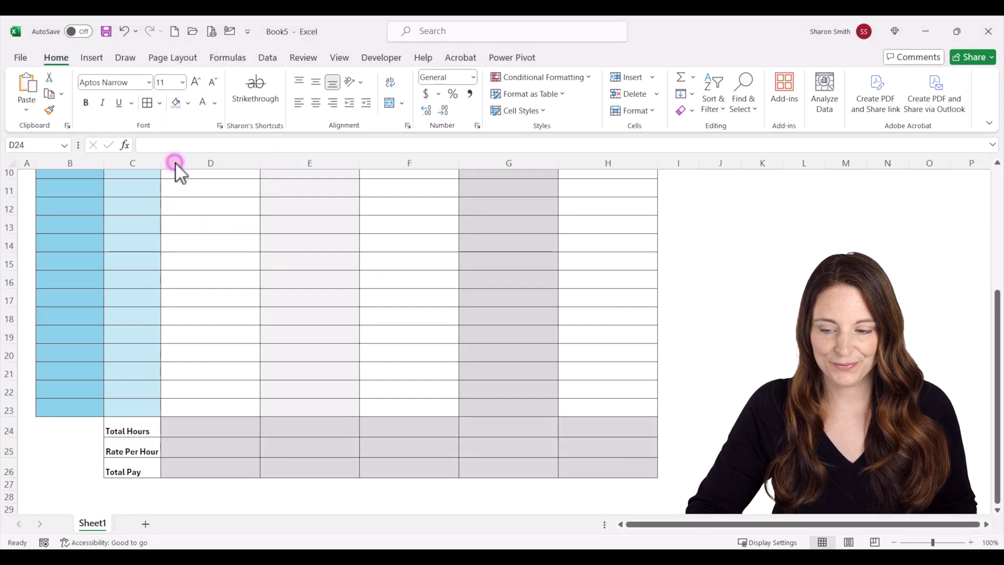
- Enter Employee Signature in E30, Date in H30, Manager Signature in E34, Date in H34
{"action": "left_click", "coordinate": [295, 368]}
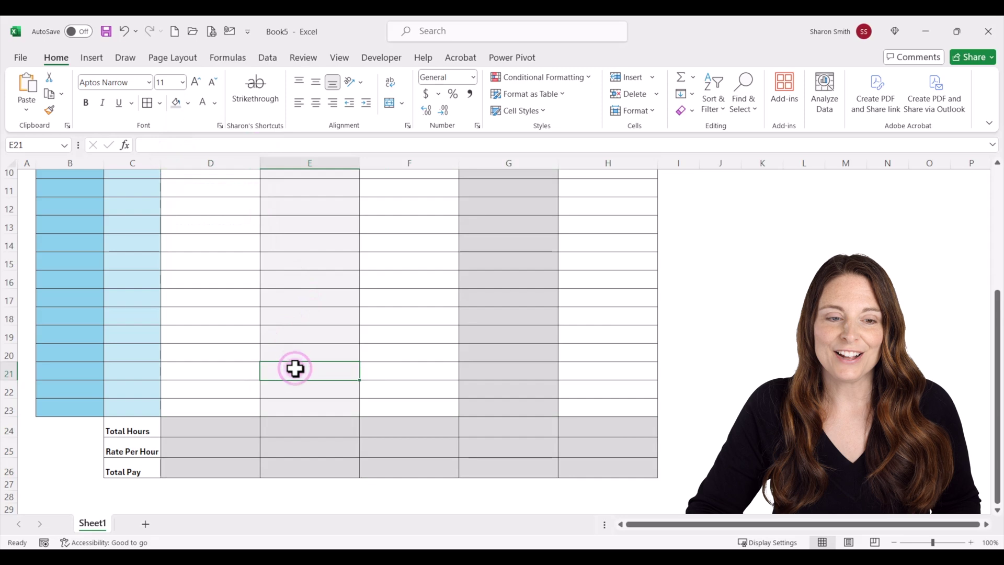
{"action": "scroll", "coordinate": [295, 368], "scroll_direction": "down", "scroll_amount": 1}
{"action": "scroll", "coordinate": [306, 380], "scroll_direction": "down", "scroll_amount": 1}
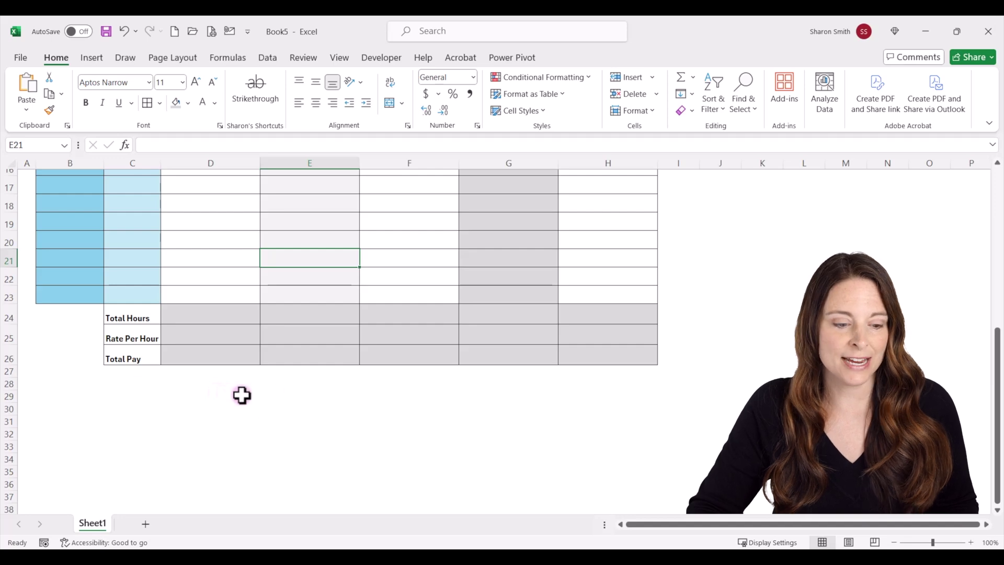
{"action": "left_click", "coordinate": [284, 407]}
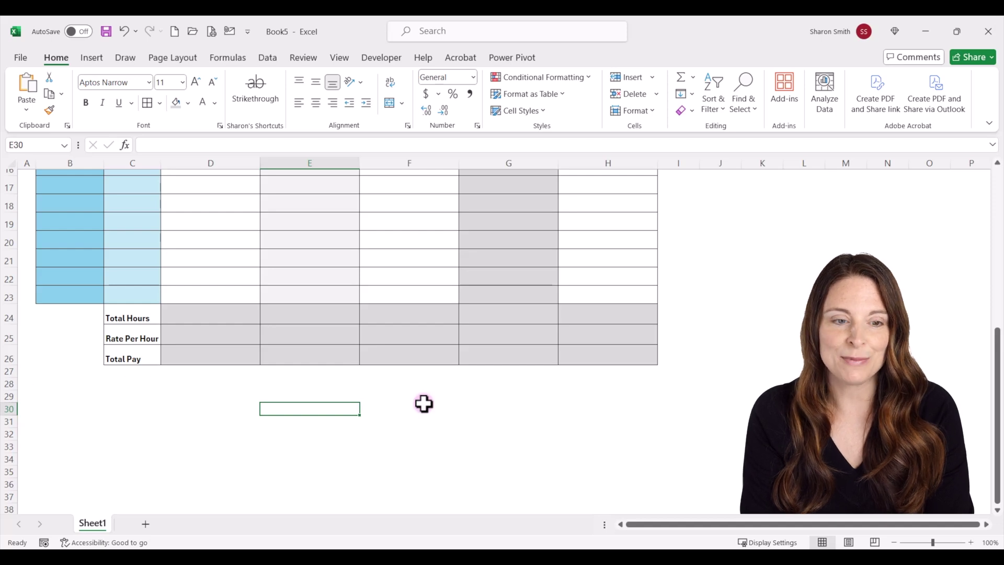
{"action": "type", "text": "Employee Signature"}
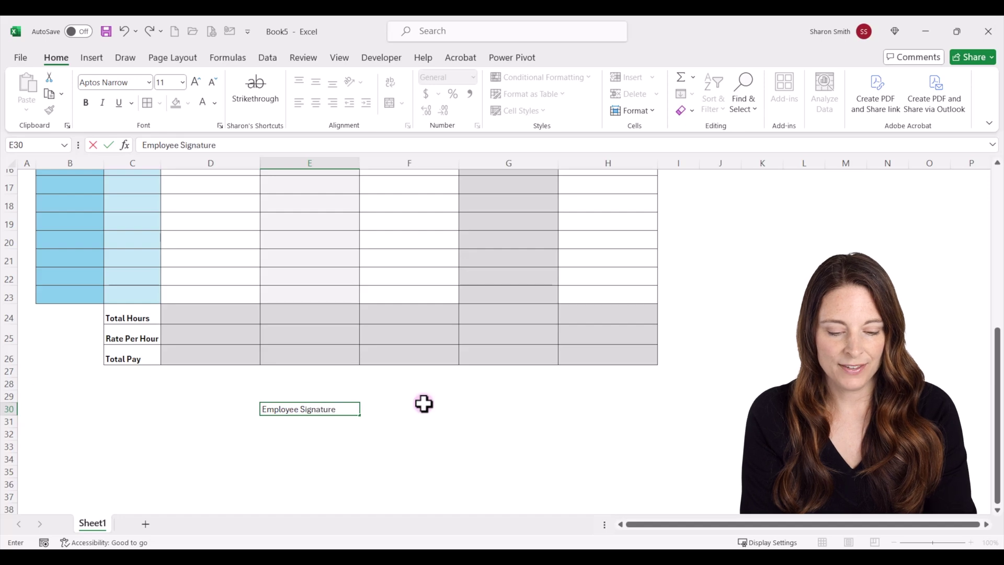
{"action": "key", "text": "Tab"}
{"action": "key", "text": "Tab"}
{"action": "key", "text": "Tab"}
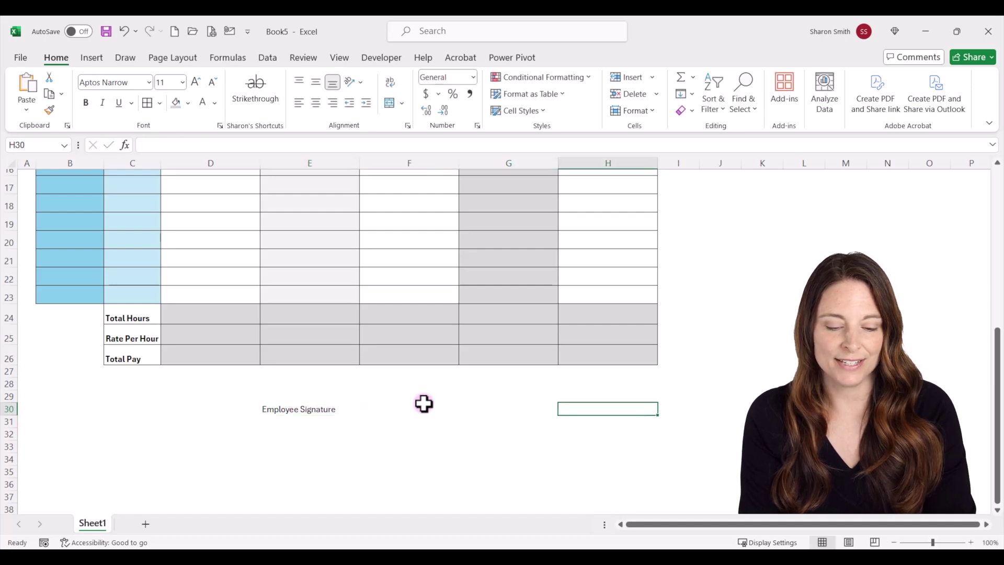
{"action": "type", "text": "Date"}
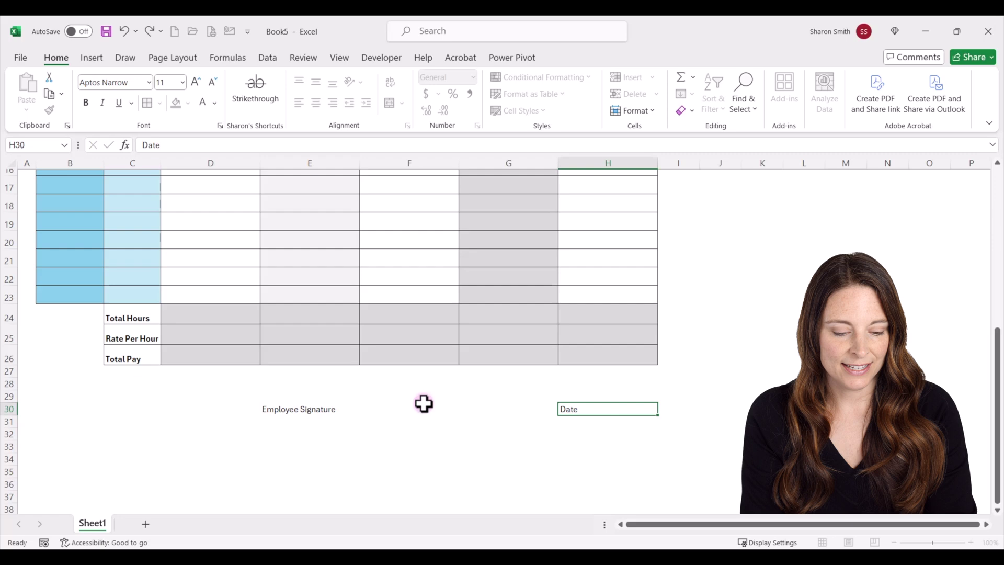
{"action": "key", "text": "Return"}
{"action": "key", "text": "Return"}
{"action": "key", "text": "Return"}
{"action": "key", "text": "Return"}
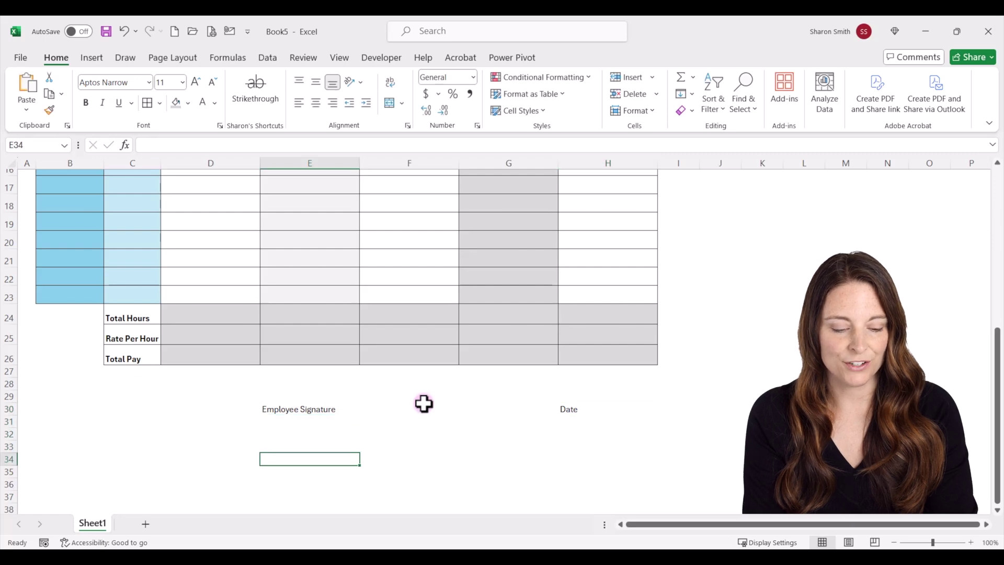
{"action": "type", "text": "Manager Signat"}
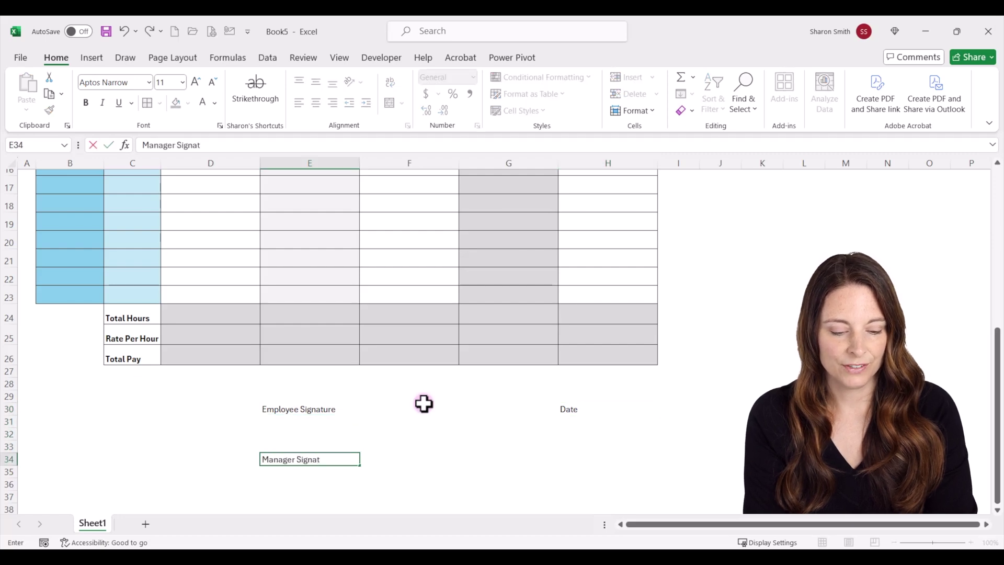
{"action": "type", "text": "re"}
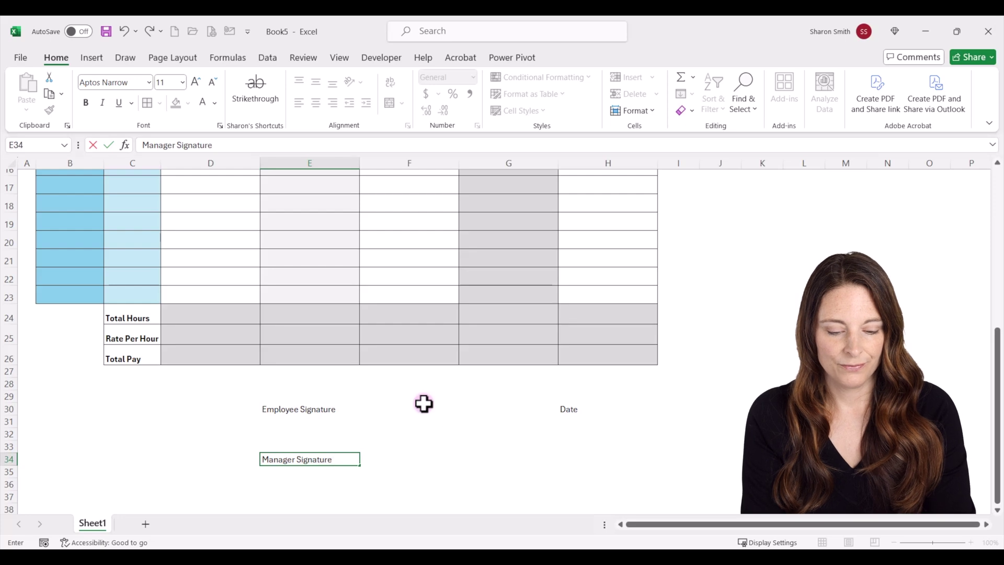
{"action": "key", "text": "Tab"}
{"action": "key", "text": "Tab"}
{"action": "key", "text": "Tab"}
{"action": "type", "text": "Date"}
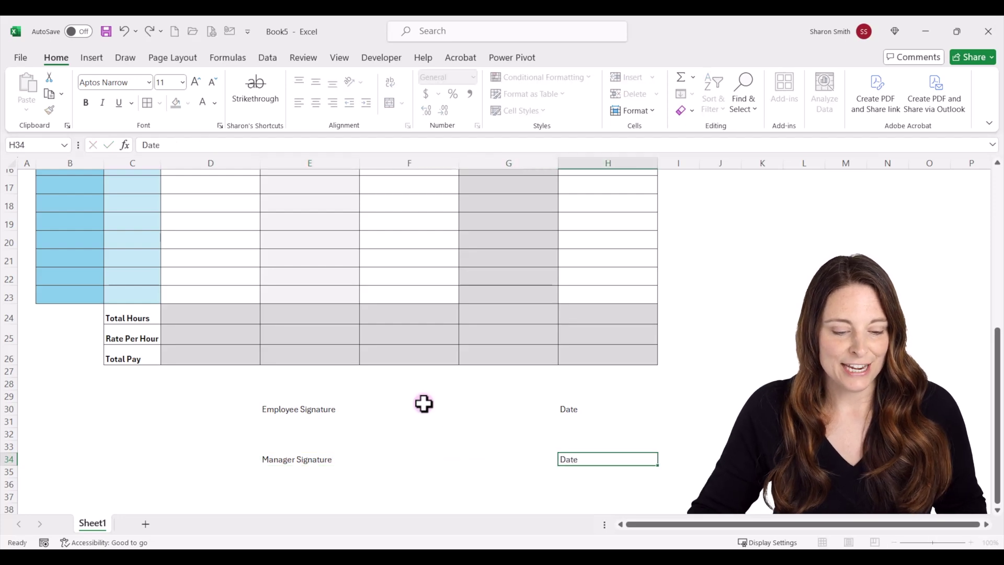
{"action": "key", "text": "Return"}
- Give E29:H29 and E33:H33 a bottom border as signature lines
{"action": "left_click_drag", "start_coordinate": [307, 397], "coordinate": [575, 401]}
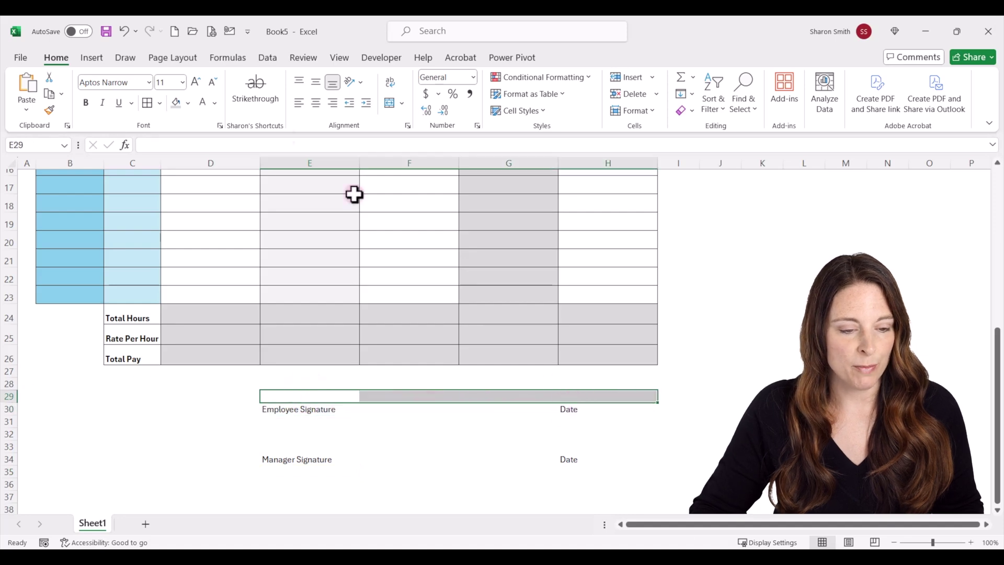
{"action": "left_click", "coordinate": [162, 104]}
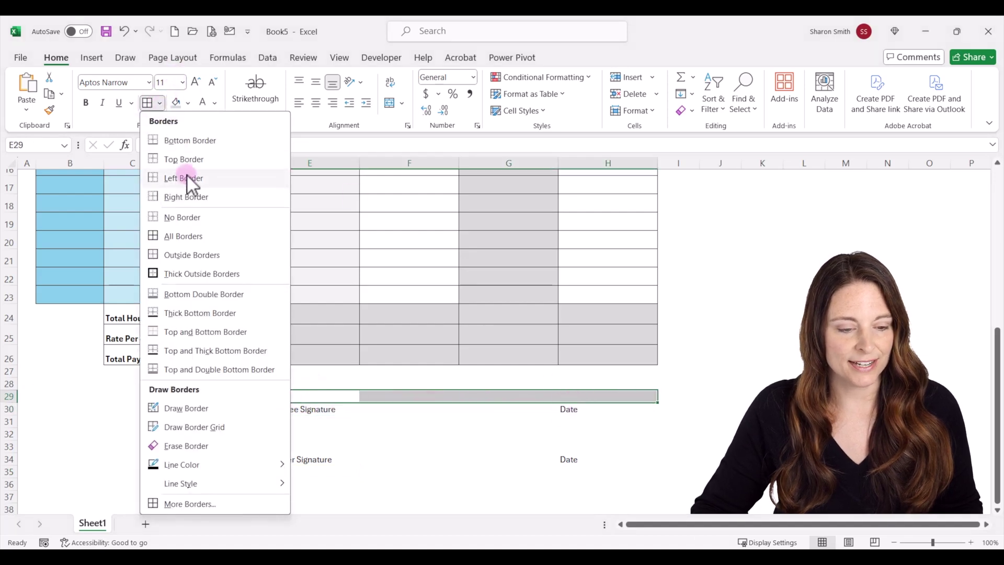
{"action": "left_click", "coordinate": [193, 139]}
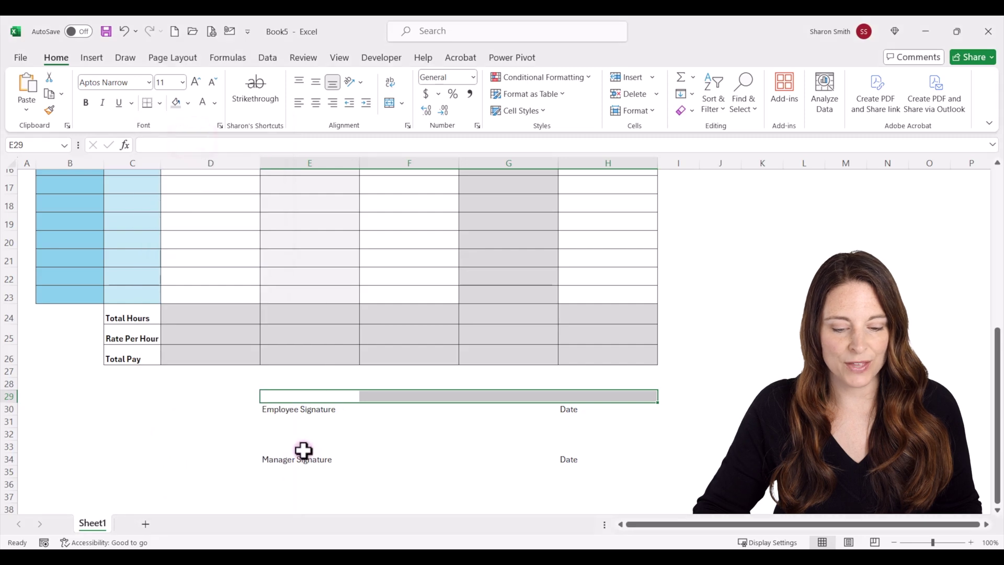
{"action": "left_click_drag", "start_coordinate": [304, 448], "coordinate": [584, 445]}
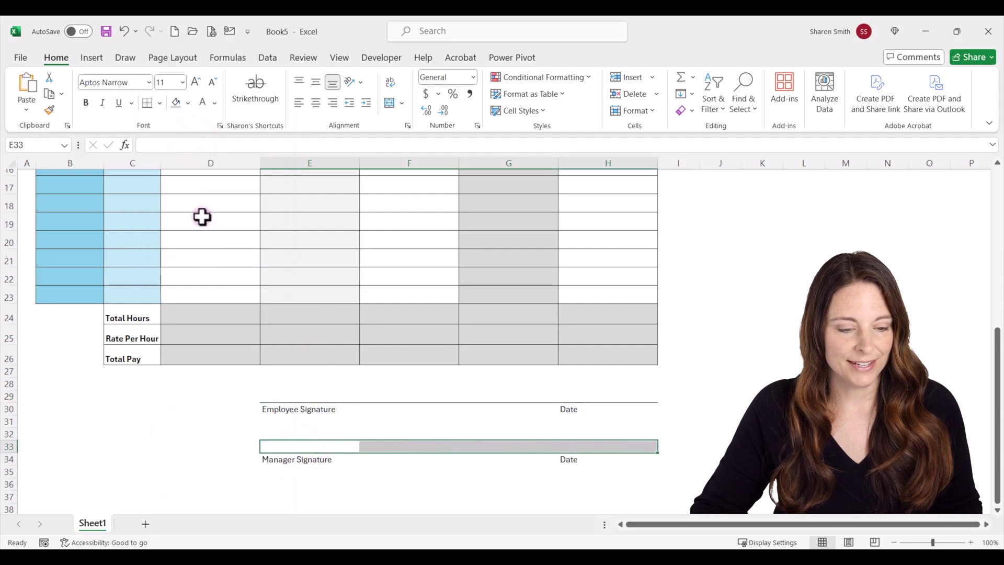
{"action": "left_click", "coordinate": [146, 106]}
{"action": "left_click", "coordinate": [385, 431]}
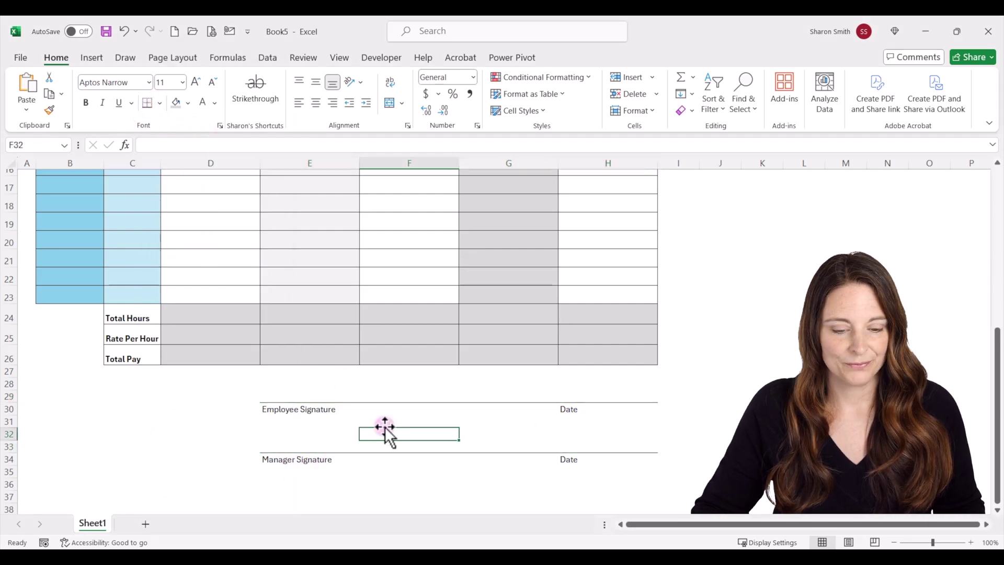
{"action": "scroll", "coordinate": [385, 426], "scroll_direction": "up", "scroll_amount": 2}
{"action": "scroll", "coordinate": [384, 426], "scroll_direction": "up", "scroll_amount": 3}
{"action": "left_click", "coordinate": [238, 187]}
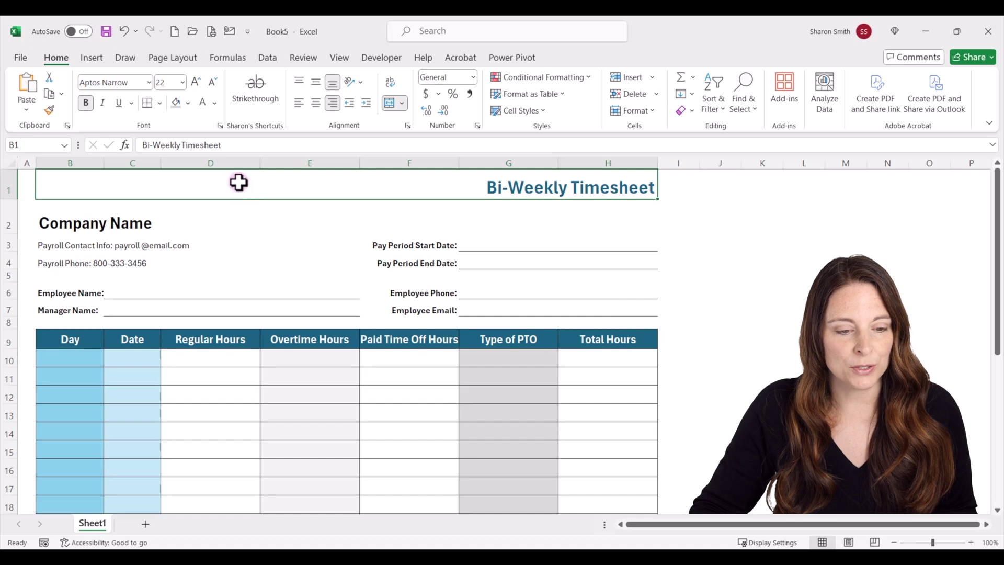
- In Page Setup, set scaling to fit 1 page wide by 1 page tall
{"action": "left_click", "coordinate": [175, 59]}
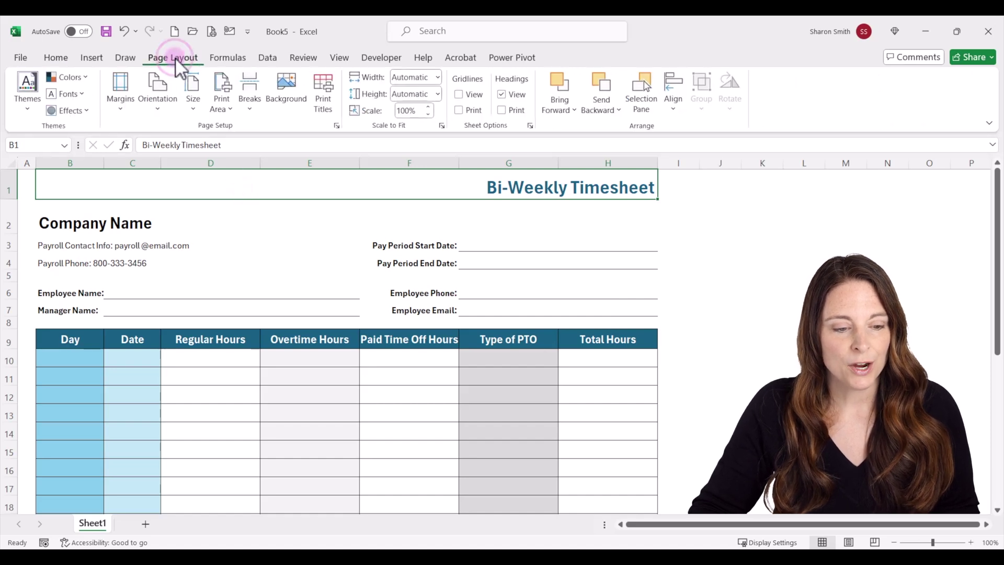
{"action": "left_click", "coordinate": [125, 115]}
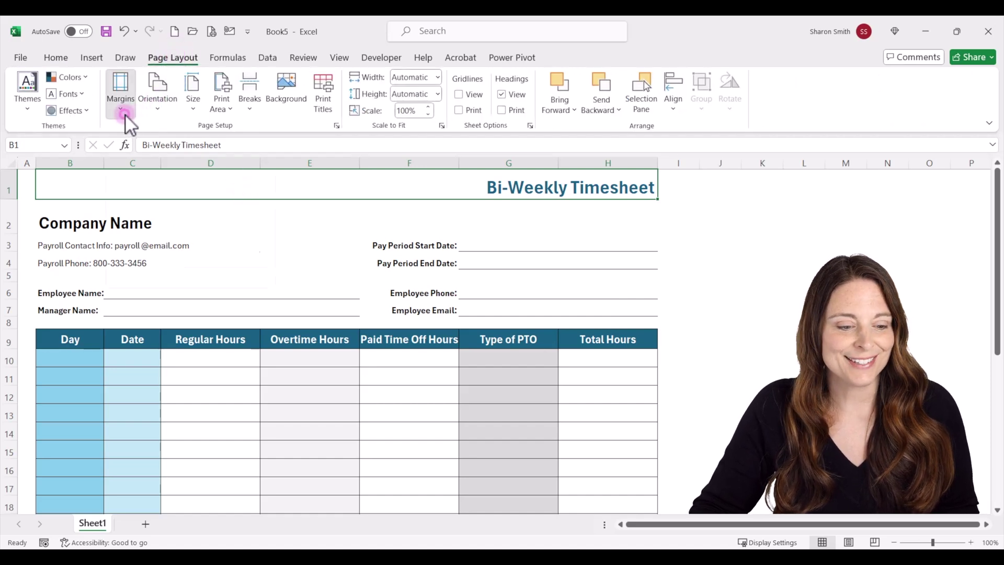
{"action": "left_click", "coordinate": [174, 283]}
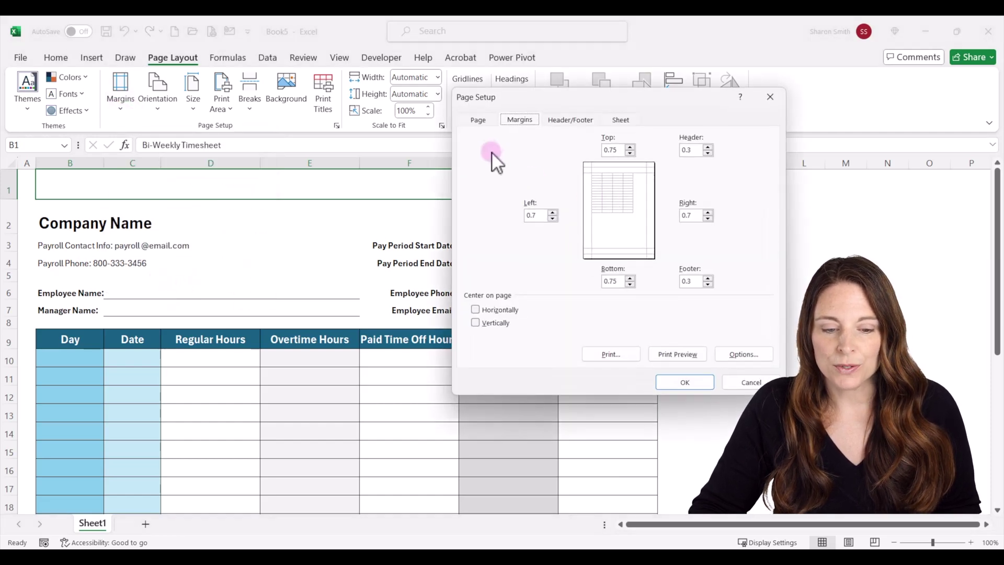
{"action": "left_click", "coordinate": [476, 122]}
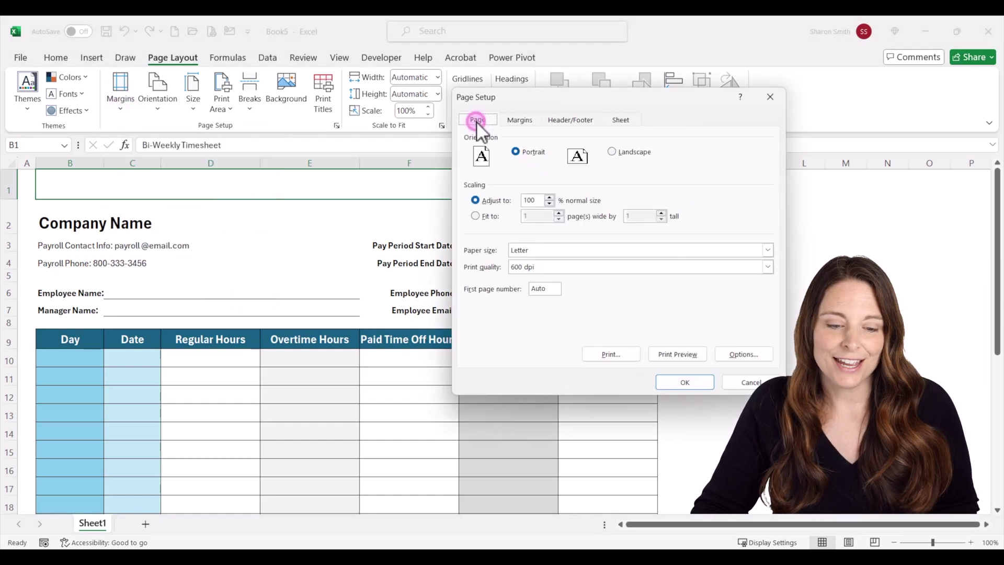
{"action": "left_click", "coordinate": [478, 217]}
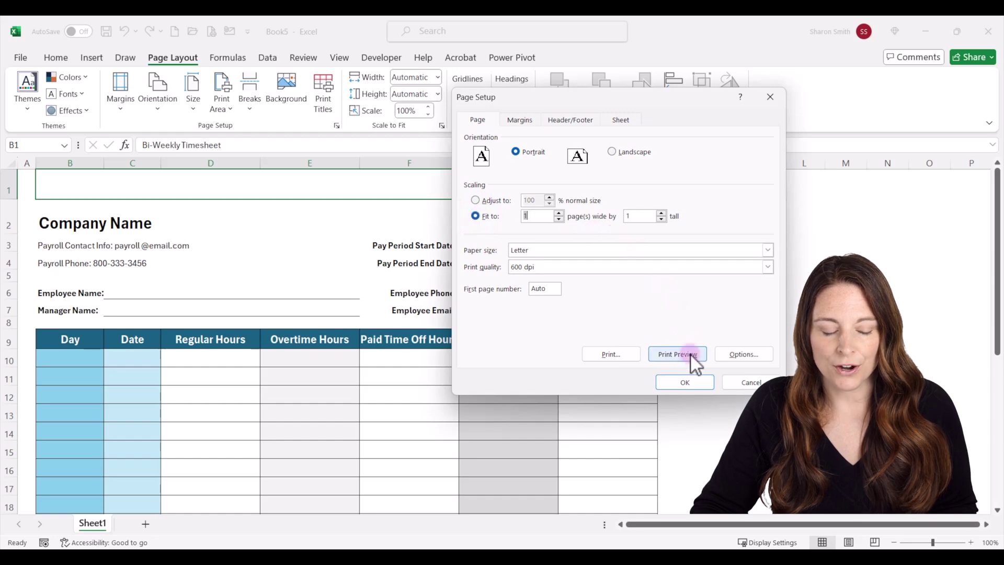
{"action": "left_click", "coordinate": [697, 382]}
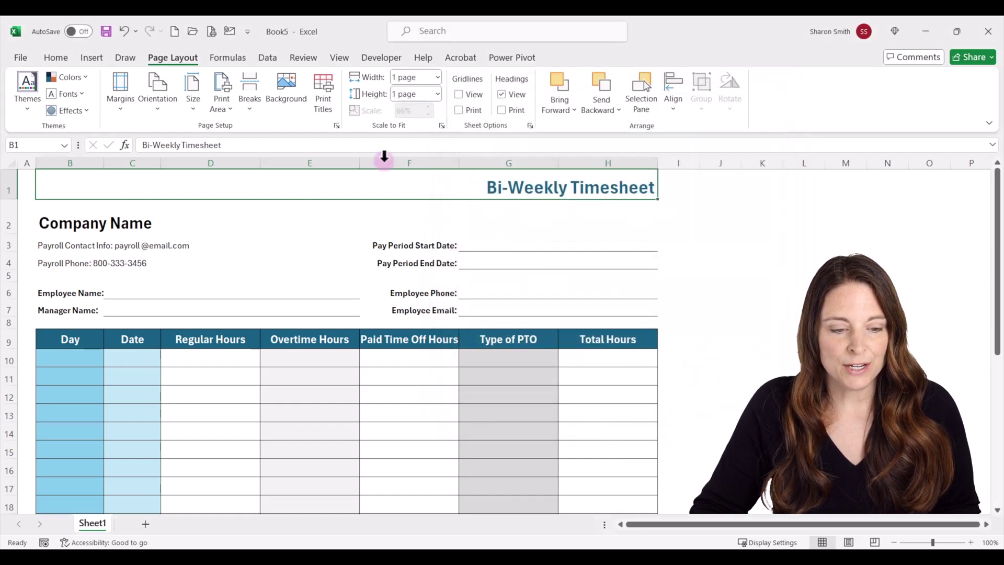
{"action": "left_click", "coordinate": [213, 33]}
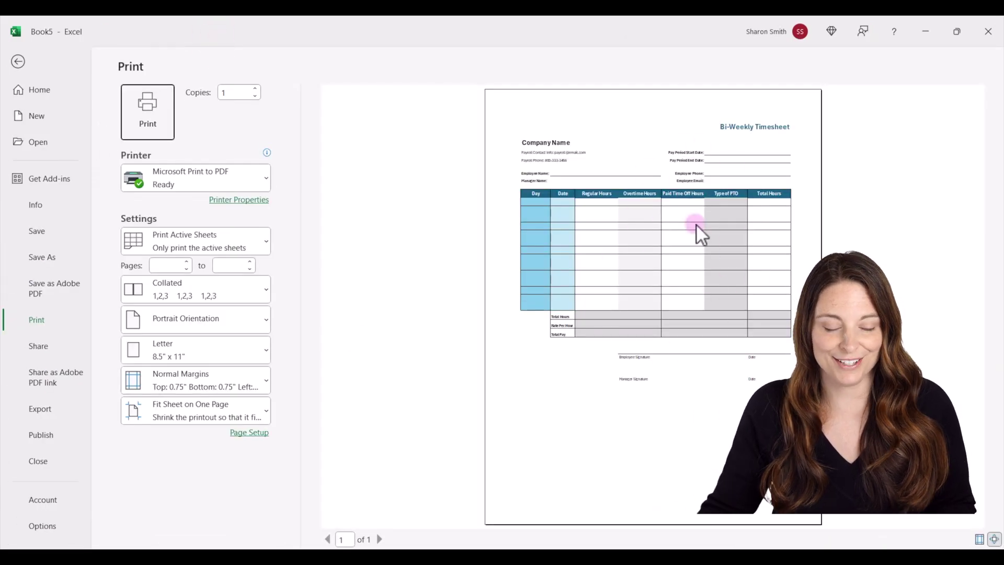
{"action": "left_click", "coordinate": [21, 64]}
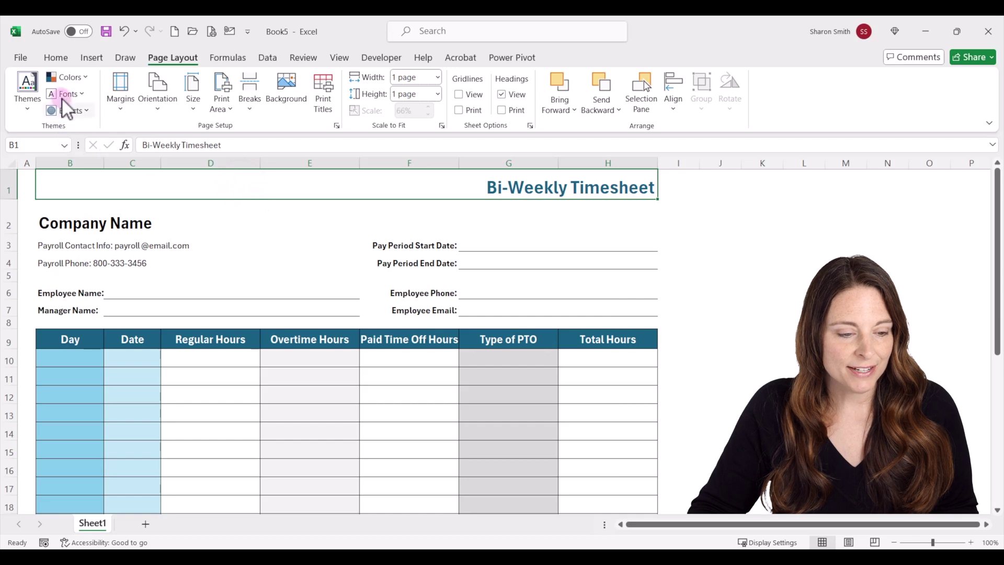
- Save the workbook through the F12 Save As dialog as 'Bi-weekly Timesheet Template'
{"action": "left_click", "coordinate": [25, 58]}
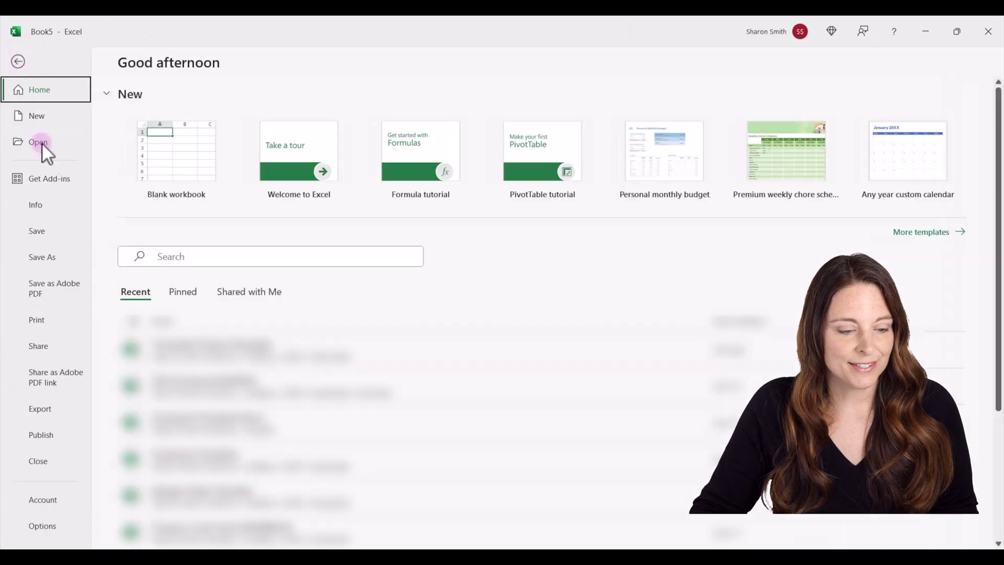
{"action": "left_click", "coordinate": [56, 258]}
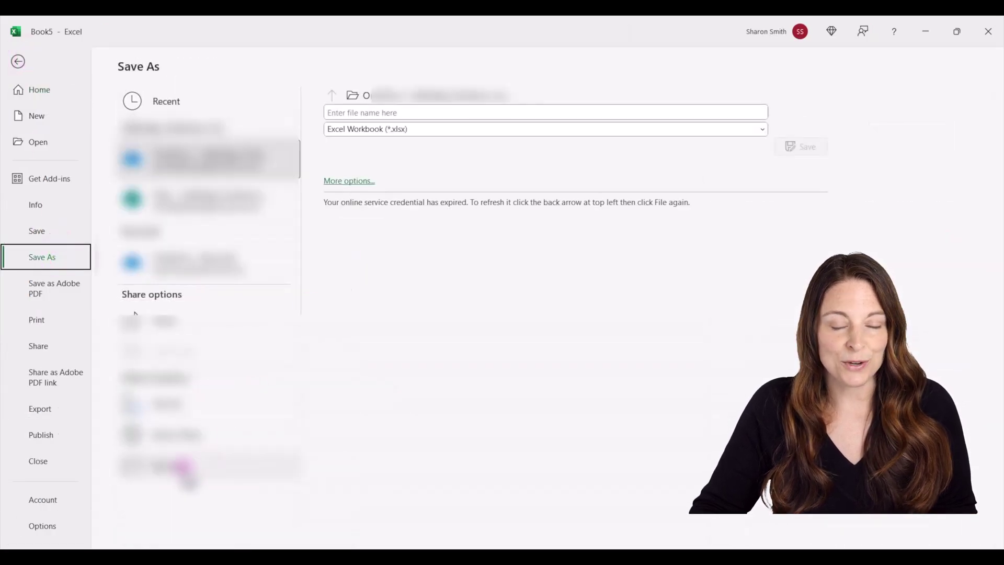
{"action": "key", "text": "F12"}
{"action": "type", "text": "Bi"}
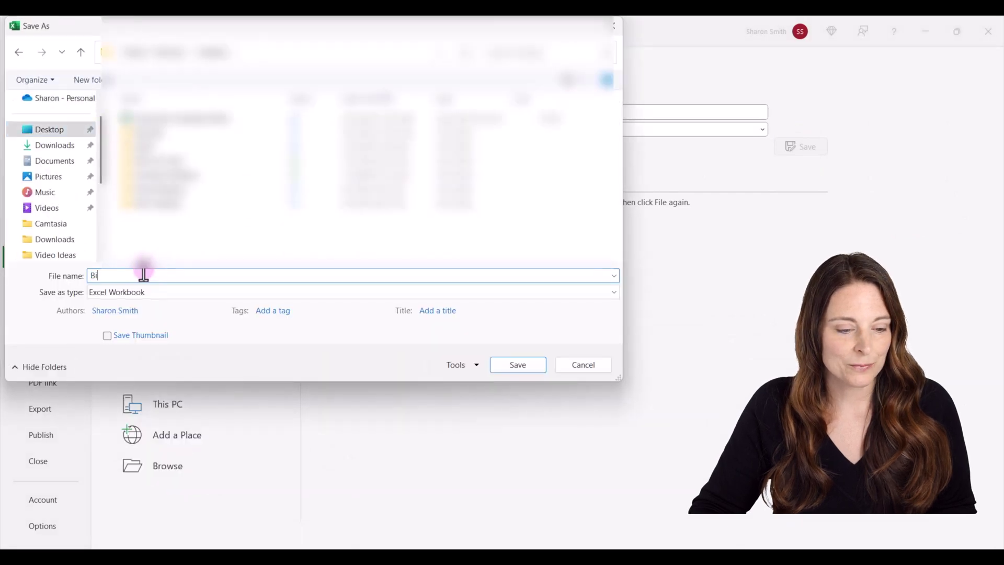
{"action": "type", "text": "-weekly Timesheet Template"}
{"action": "key", "text": "Return"}
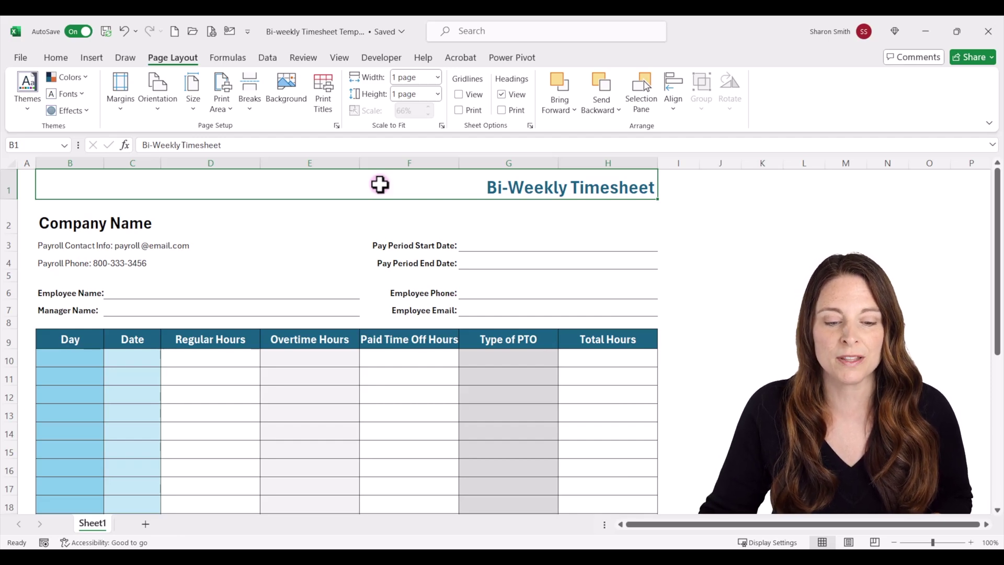
{"action": "left_click", "coordinate": [555, 240]}
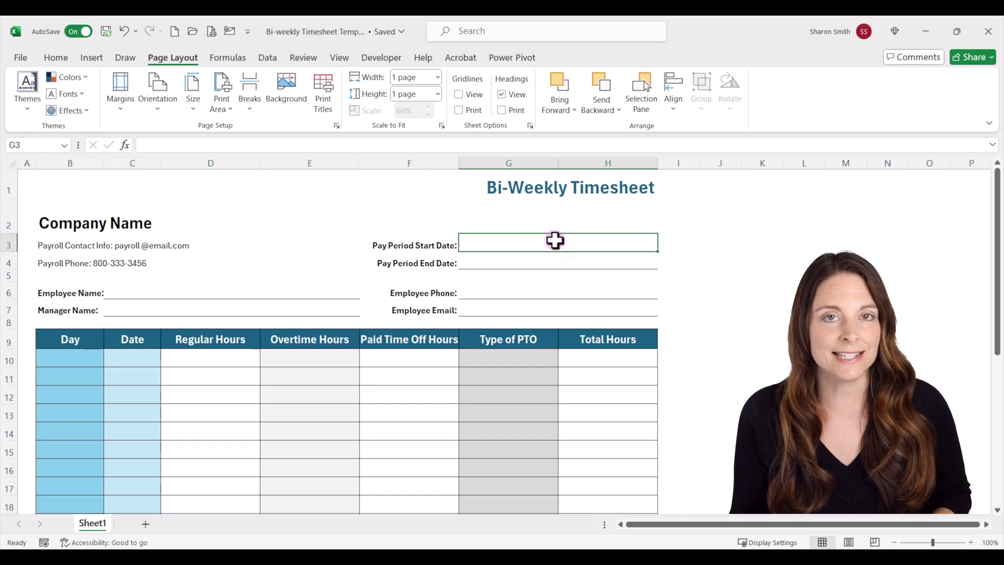